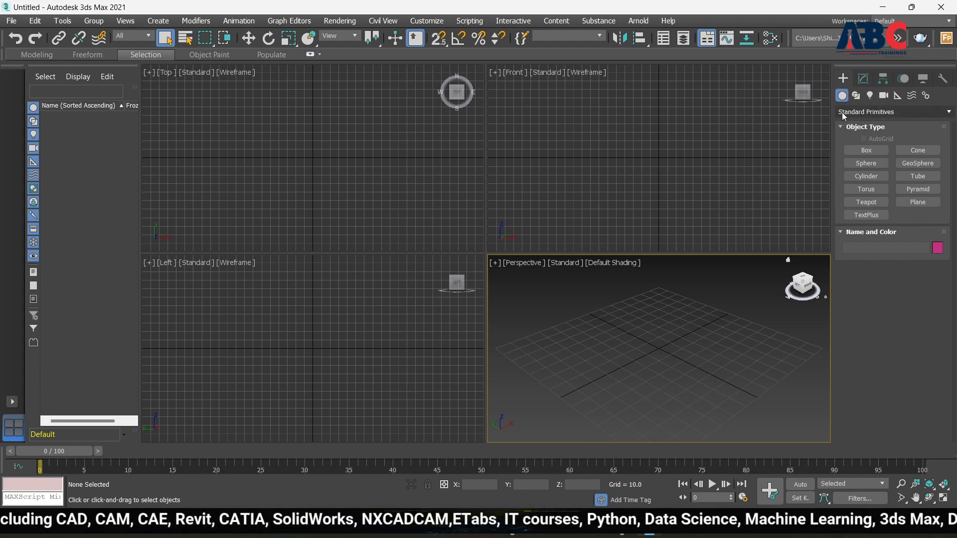
Step: Reselect Standard Primitives in the Create panel list, then switch the category to Windows
{"action": "left_click", "coordinate": [936, 112]}
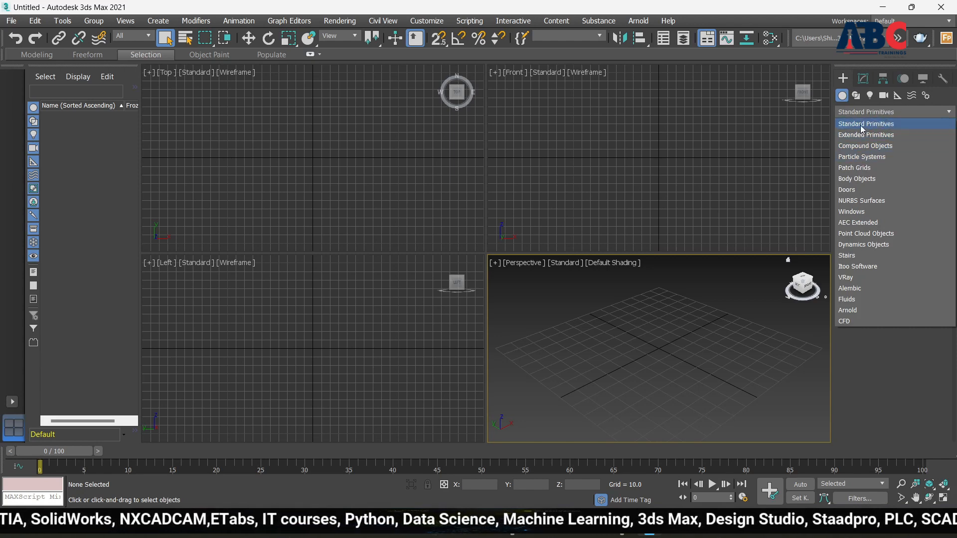
{"action": "left_click", "coordinate": [926, 112]}
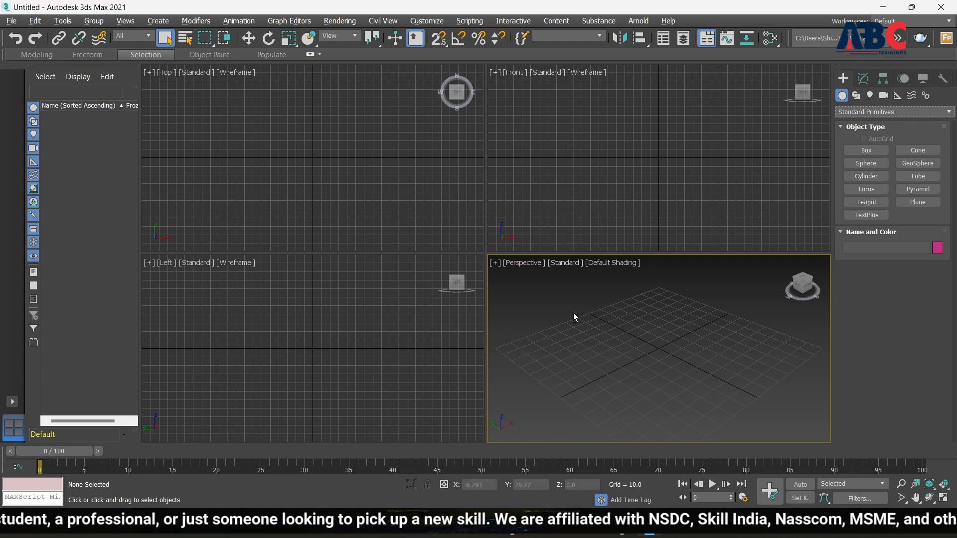
{"action": "key", "text": "alt+w"}
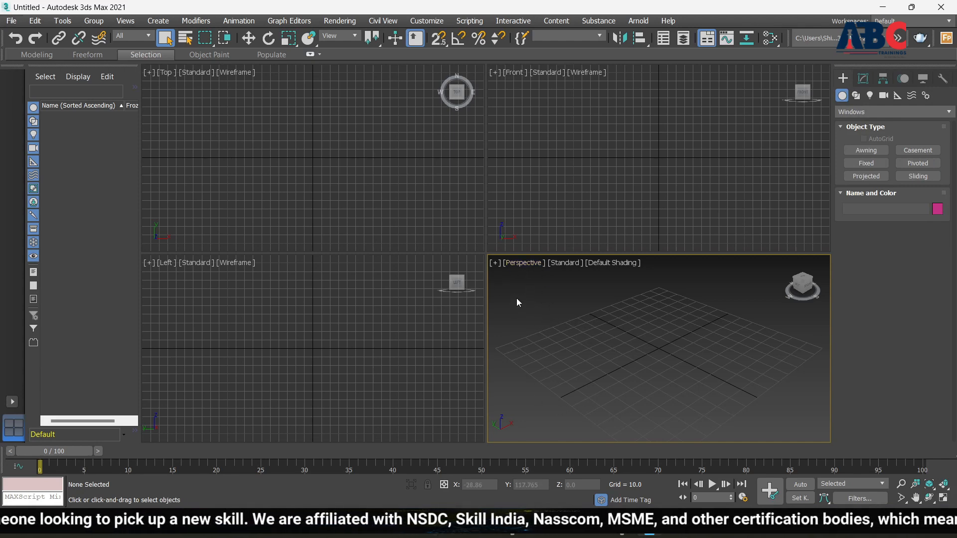
{"action": "left_click", "coordinate": [496, 264]}
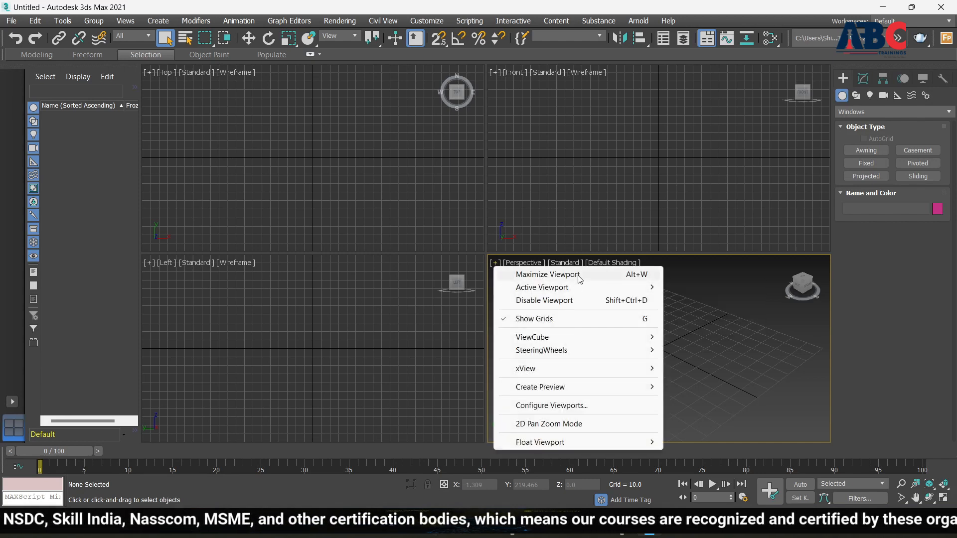
{"action": "left_click", "coordinate": [548, 275]}
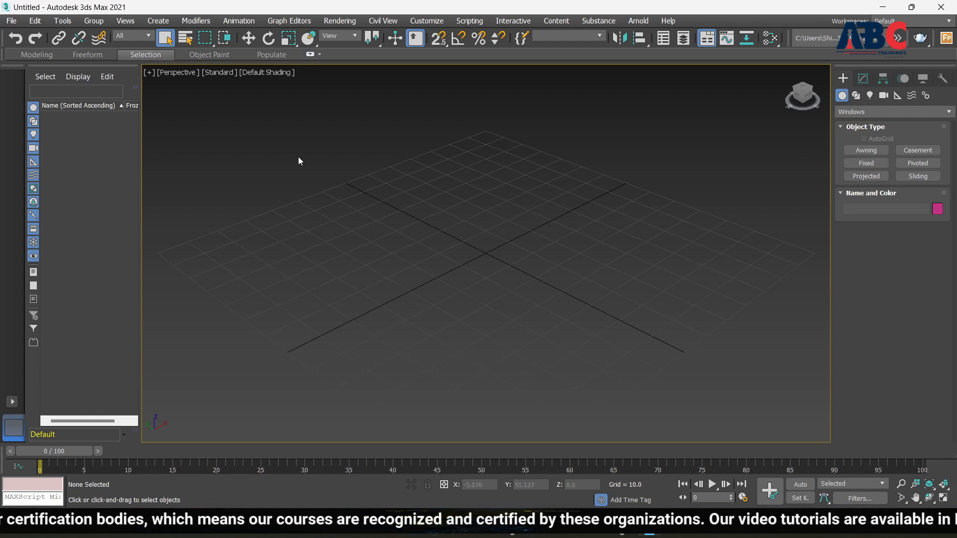
{"action": "left_click", "coordinate": [149, 72]}
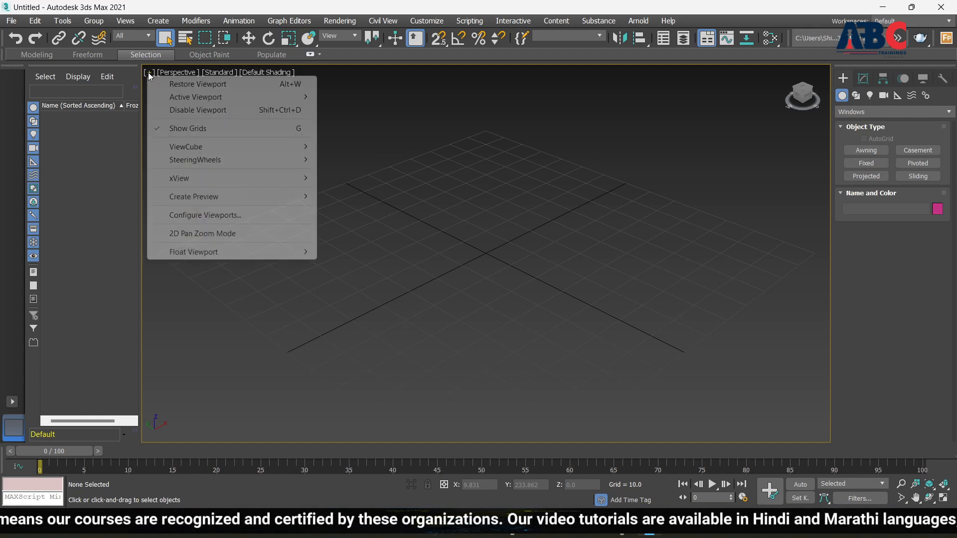
{"action": "left_click", "coordinate": [189, 87]}
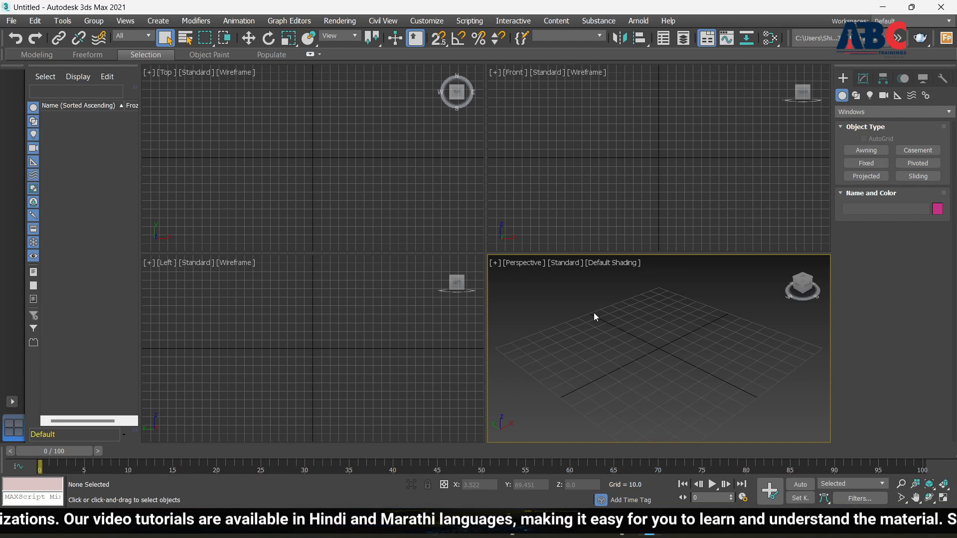
{"action": "key", "text": "alt+w"}
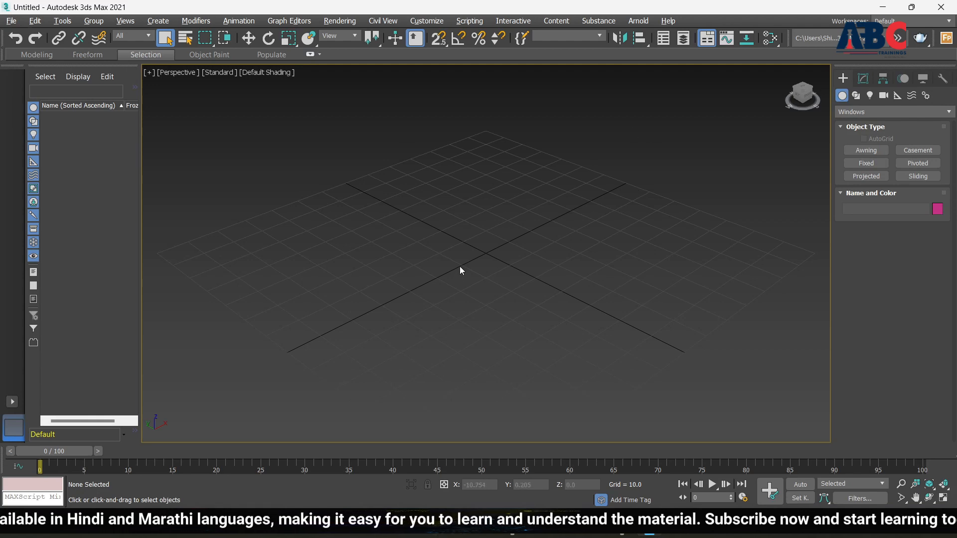
{"action": "key", "text": "alt+w"}
{"action": "key", "text": "alt+w"}
{"action": "key", "text": "alt+w"}
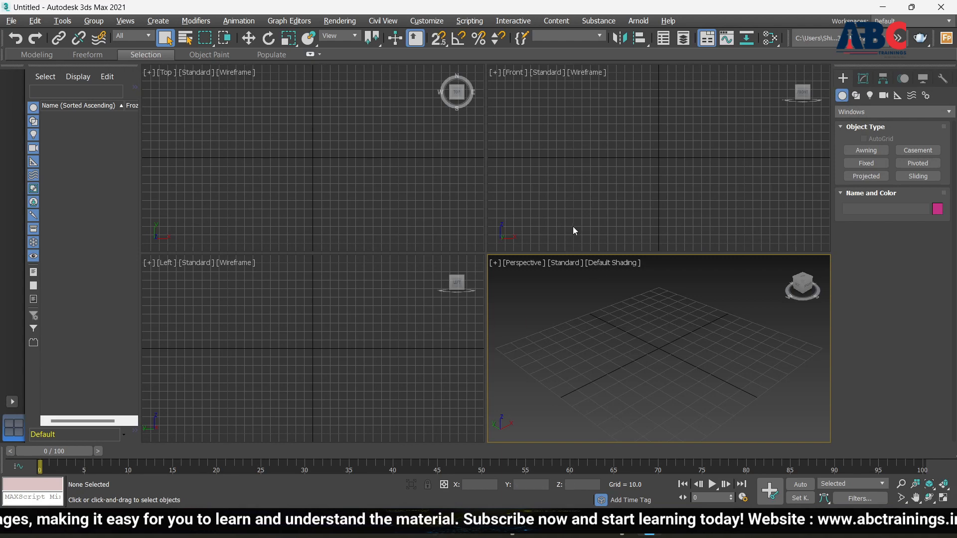
Step: Choose Standard Primitives and pick the Box tool
{"action": "left_click", "coordinate": [857, 111]}
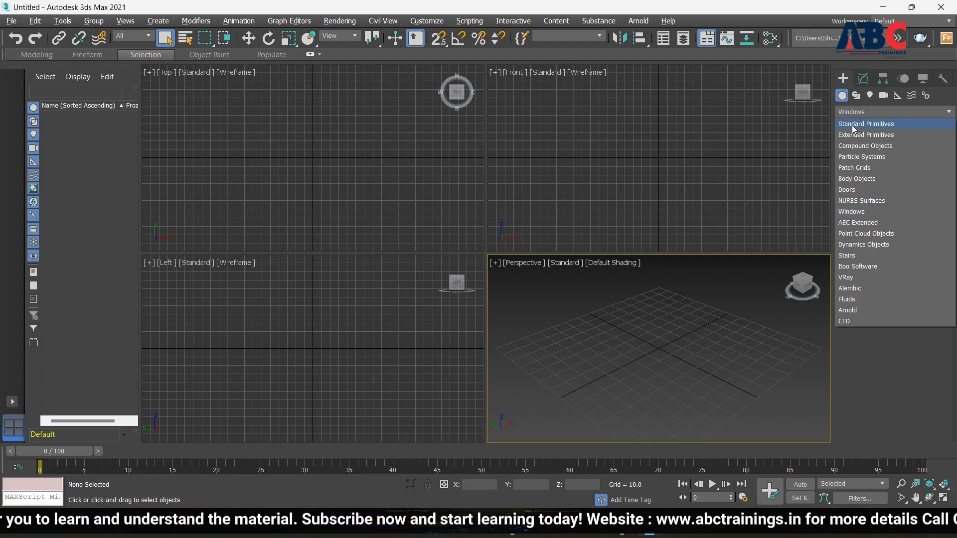
{"action": "left_click", "coordinate": [854, 125]}
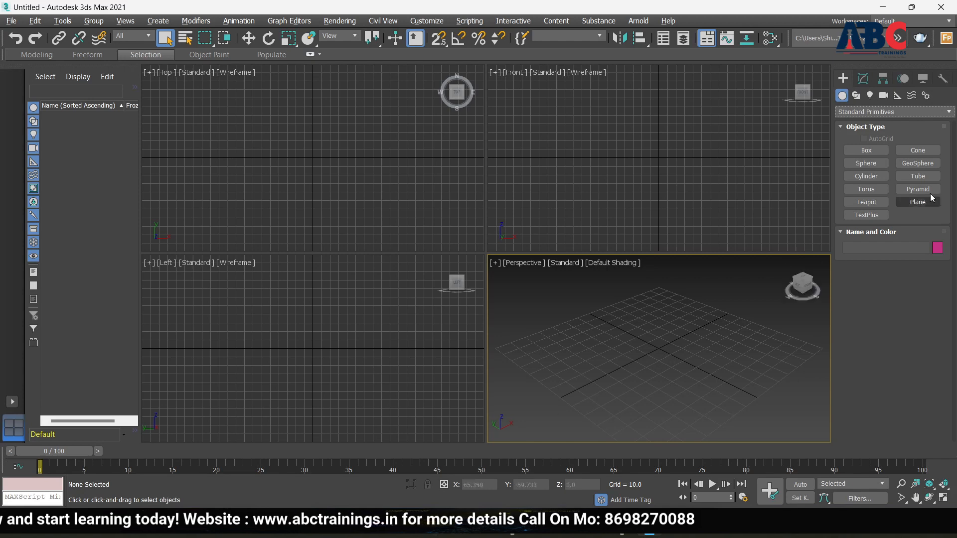
{"action": "left_click", "coordinate": [866, 151]}
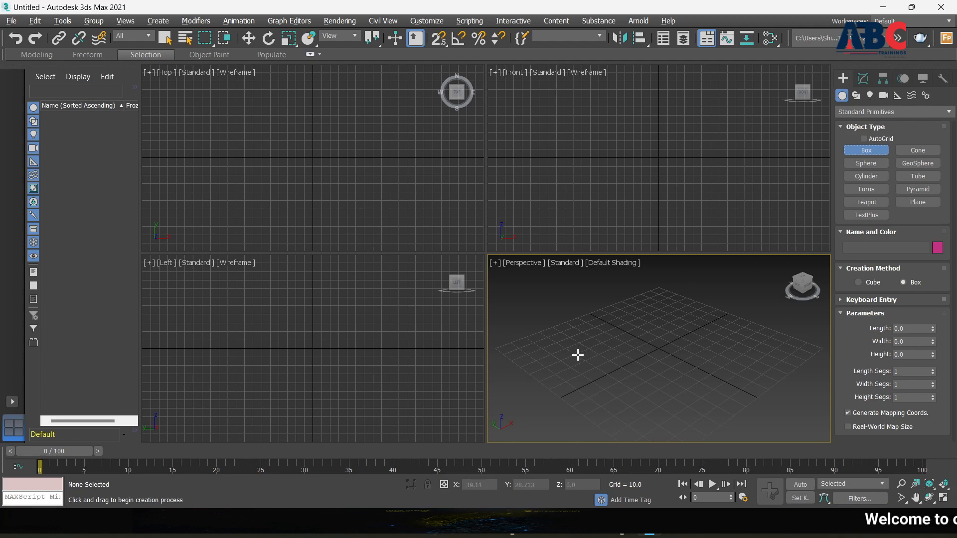
Step: Draw Box001 on the grid with a base of about 65.447 by 63.034
{"action": "left_click_drag", "start_coordinate": [578, 355], "coordinate": [646, 320]}
{"action": "left_click_drag", "start_coordinate": [646, 319], "coordinate": [742, 355]}
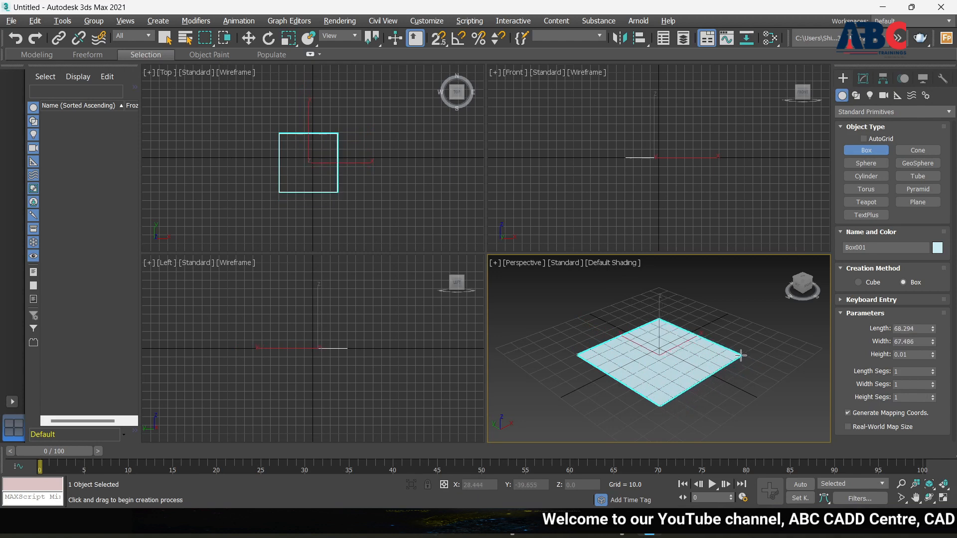
{"action": "mouse_move", "coordinate": [741, 355]}
{"action": "left_mouse_down"}
{"action": "mouse_move", "coordinate": [751, 363]}
{"action": "mouse_move", "coordinate": [658, 334]}
{"action": "mouse_move", "coordinate": [670, 350]}
{"action": "mouse_move", "coordinate": [733, 360]}
{"action": "mouse_move", "coordinate": [611, 344]}
{"action": "mouse_move", "coordinate": [671, 359]}
{"action": "mouse_move", "coordinate": [651, 369]}
{"action": "mouse_move", "coordinate": [723, 354]}
{"action": "mouse_move", "coordinate": [731, 360]}
{"action": "mouse_move", "coordinate": [720, 367]}
{"action": "mouse_move", "coordinate": [743, 356]}
{"action": "mouse_move", "coordinate": [776, 363]}
{"action": "mouse_move", "coordinate": [668, 294]}
{"action": "mouse_move", "coordinate": [657, 337]}
{"action": "mouse_move", "coordinate": [773, 357]}
{"action": "mouse_move", "coordinate": [689, 349]}
{"action": "mouse_move", "coordinate": [731, 361]}
{"action": "mouse_move", "coordinate": [713, 360]}
{"action": "mouse_move", "coordinate": [726, 359]}
{"action": "mouse_move", "coordinate": [718, 344]}
{"action": "mouse_move", "coordinate": [722, 389]}
{"action": "mouse_move", "coordinate": [806, 343]}
{"action": "mouse_move", "coordinate": [749, 330]}
{"action": "mouse_move", "coordinate": [778, 344]}
{"action": "mouse_move", "coordinate": [747, 338]}
{"action": "mouse_move", "coordinate": [788, 348]}
{"action": "mouse_move", "coordinate": [724, 345]}
{"action": "mouse_move", "coordinate": [728, 357]}
{"action": "left_mouse_up"}
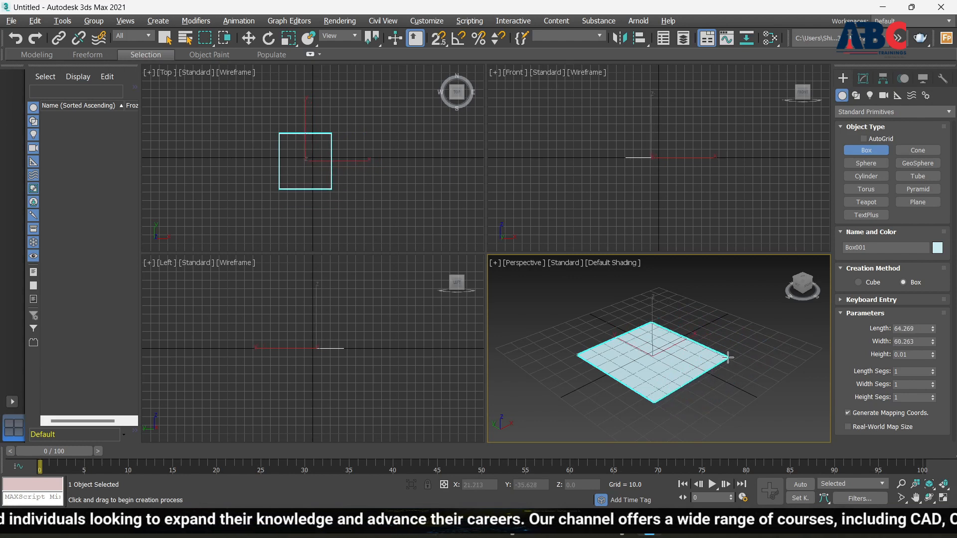
{"action": "left_click_drag", "start_coordinate": [728, 357], "coordinate": [732, 356]}
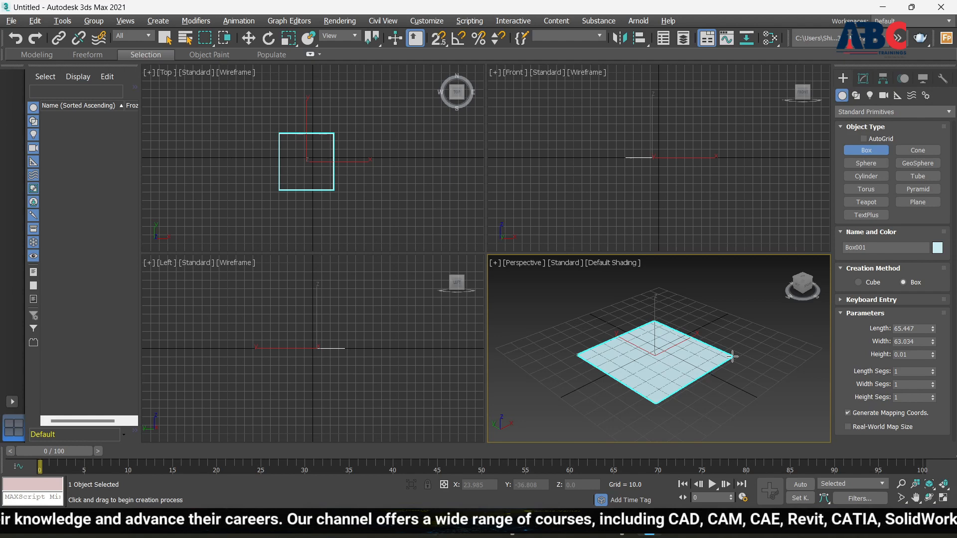
{"action": "left_click_drag", "start_coordinate": [731, 356], "coordinate": [732, 356]}
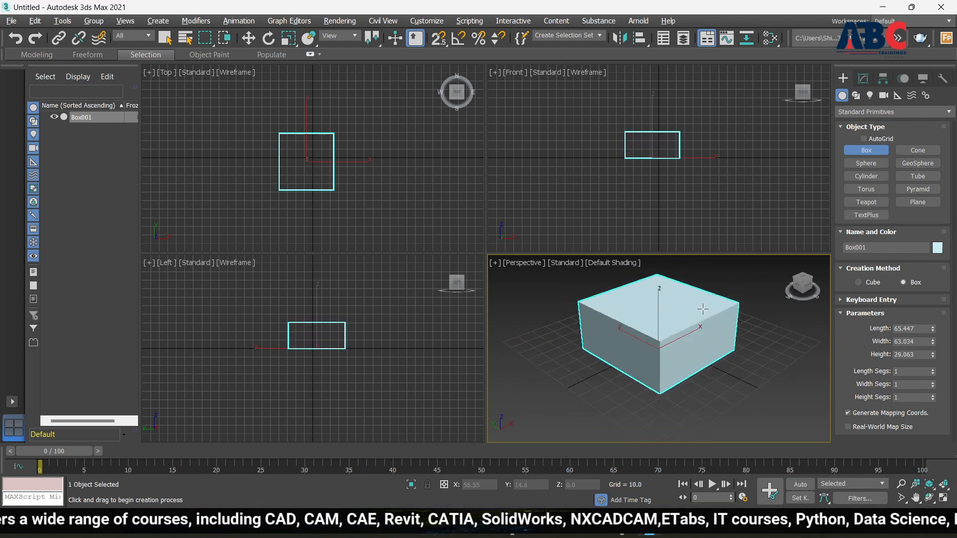
Step: Give the box a height of about 53.511 and maximize the Perspective viewport
{"action": "scroll", "coordinate": [703, 319], "scroll_direction": "down", "scroll_amount": 3}
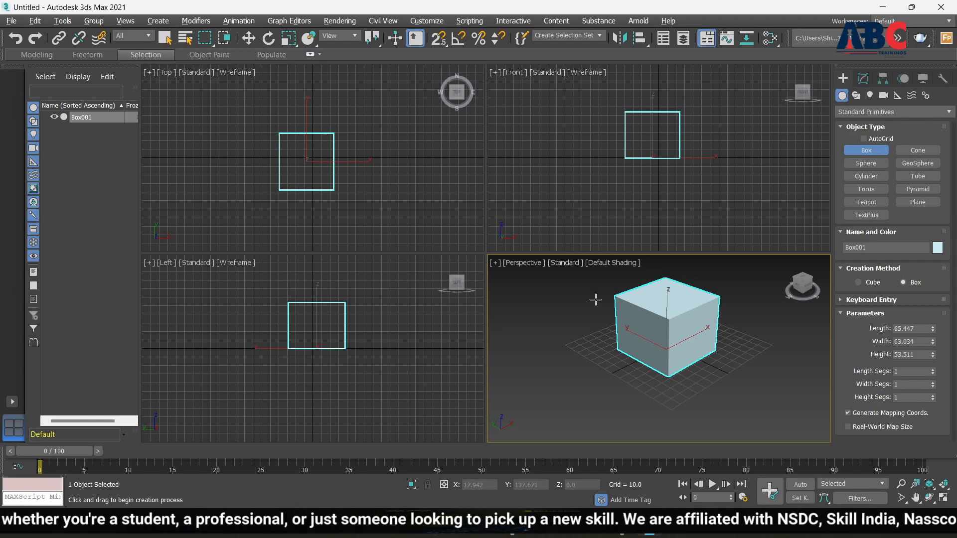
{"action": "scroll", "coordinate": [680, 307], "scroll_direction": "up", "scroll_amount": 6}
{"action": "scroll", "coordinate": [651, 317], "scroll_direction": "down", "scroll_amount": 6}
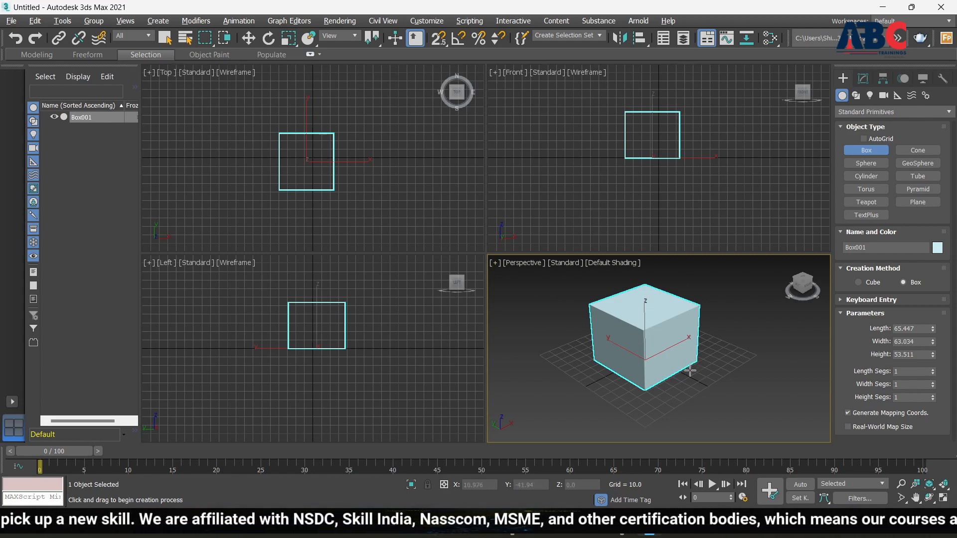
{"action": "key", "text": "alt+w"}
{"action": "scroll", "coordinate": [400, 164], "scroll_direction": "up", "scroll_amount": 2}
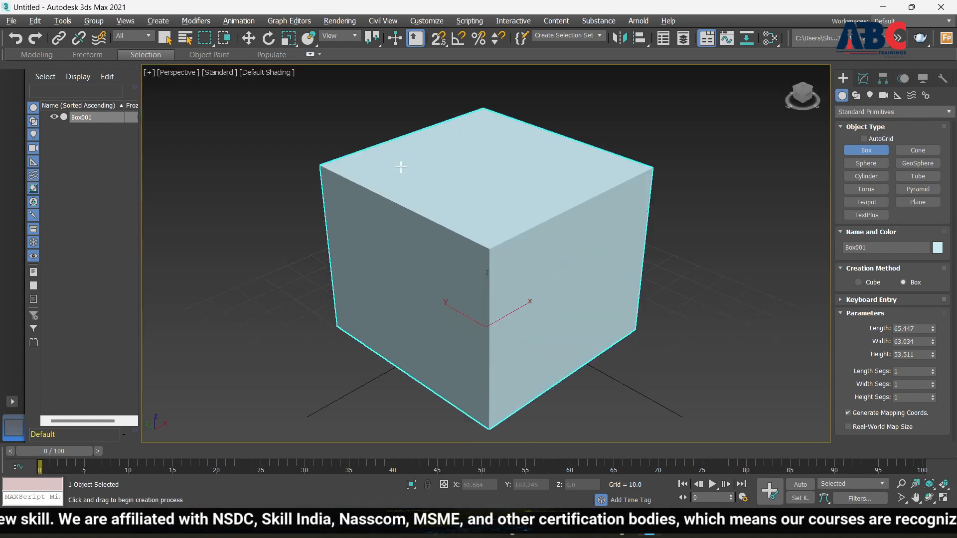
{"action": "scroll", "coordinate": [473, 226], "scroll_direction": "down", "scroll_amount": 2}
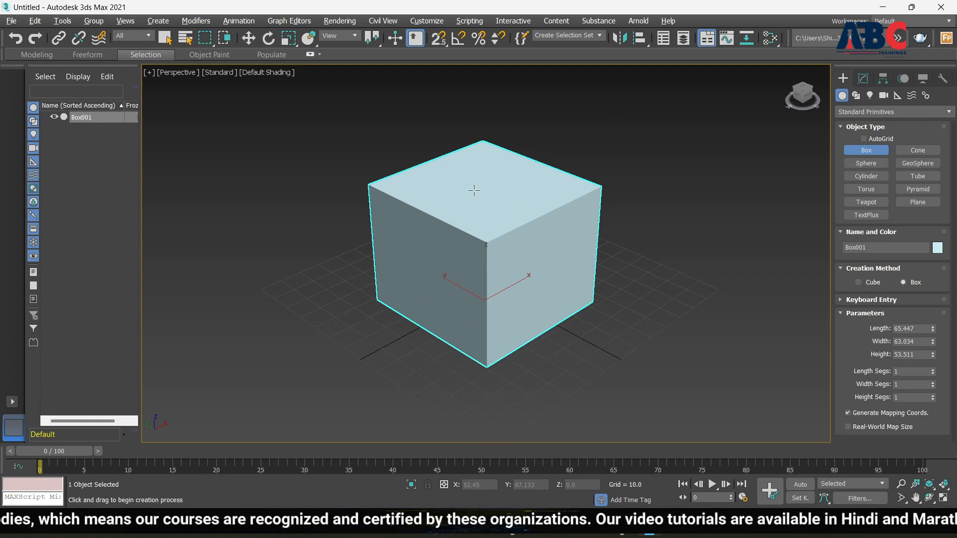
Step: Enter 50 for the box's Length, Width and Height
{"action": "double_click", "coordinate": [921, 330]}
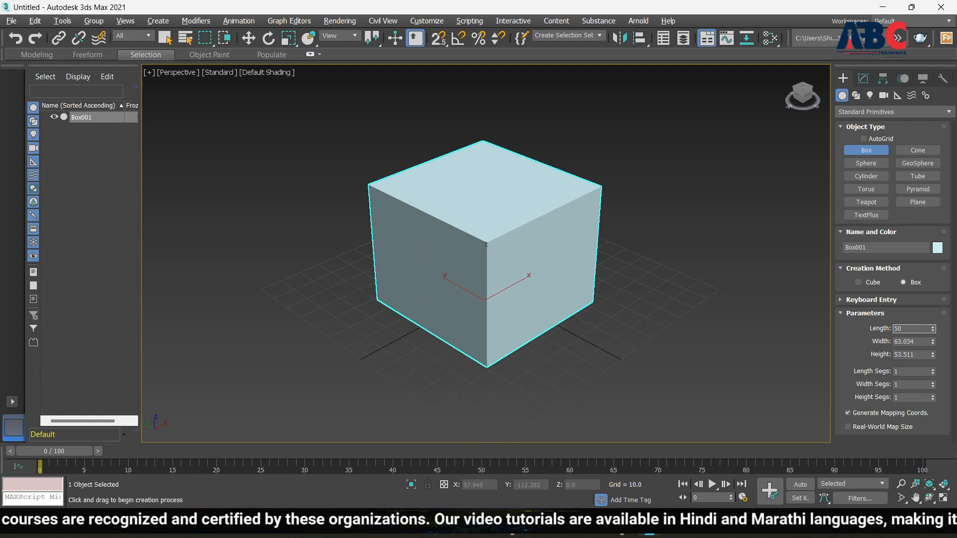
{"action": "type", "text": "50"}
{"action": "double_click", "coordinate": [925, 343]}
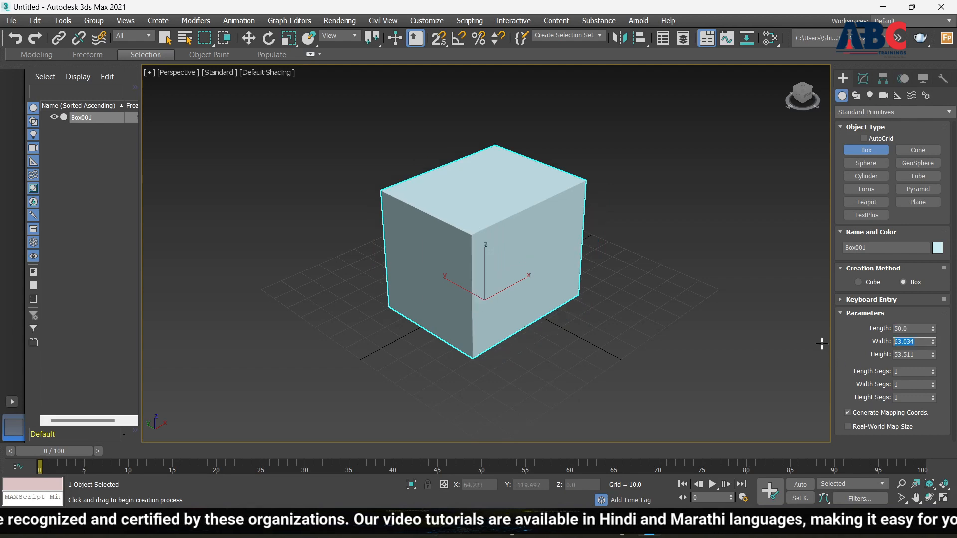
{"action": "type", "text": "50"}
{"action": "key", "text": "Return"}
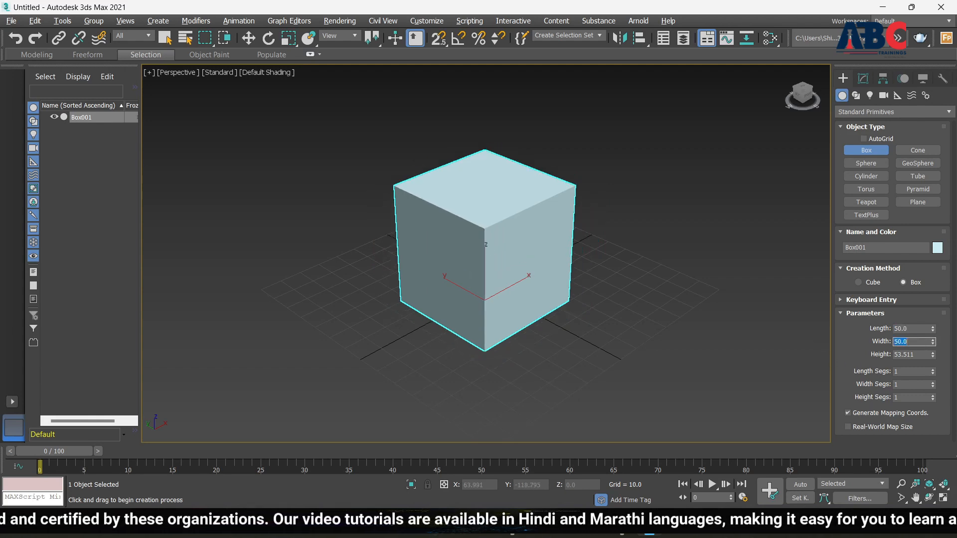
{"action": "double_click", "coordinate": [922, 354]}
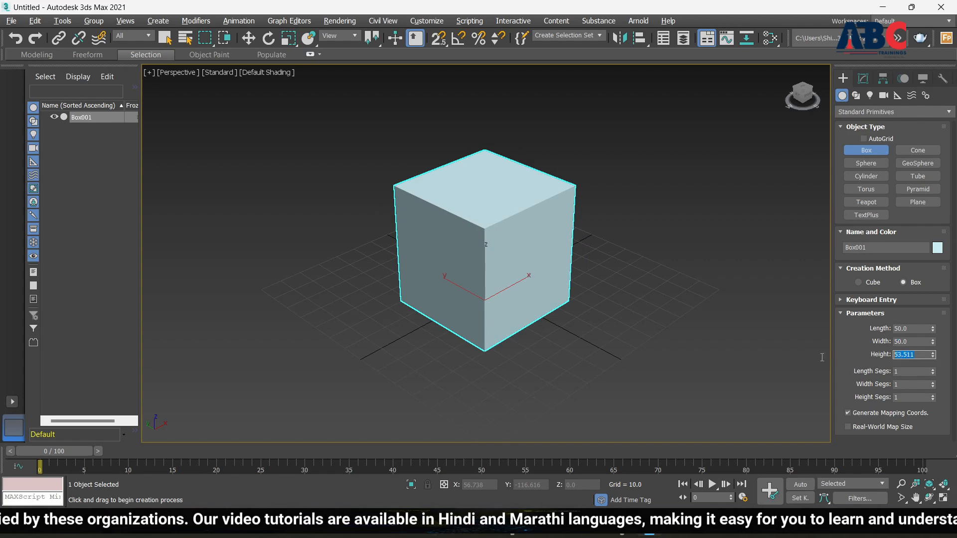
{"action": "type", "text": "50"}
{"action": "key", "text": "Return"}
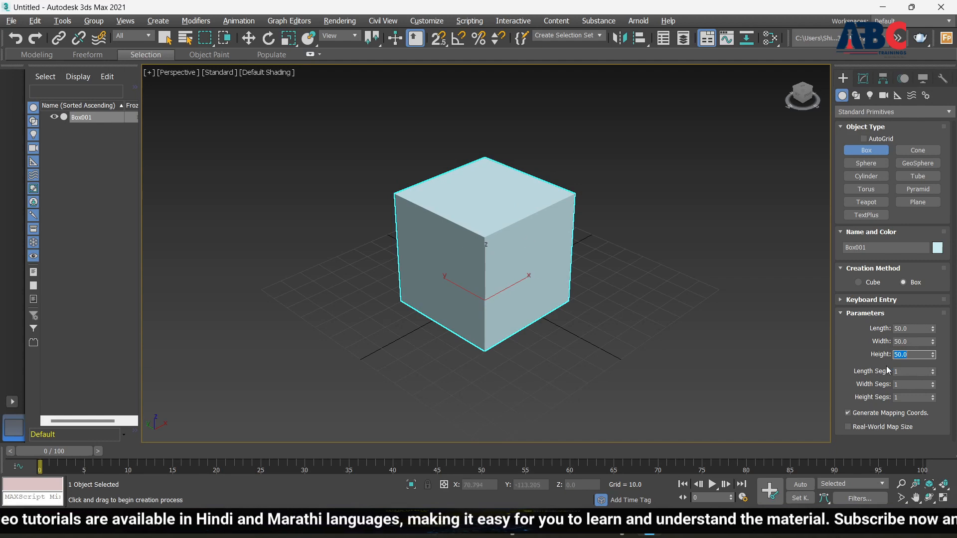
{"action": "scroll", "coordinate": [478, 253], "scroll_direction": "up", "scroll_amount": 3}
{"action": "scroll", "coordinate": [546, 289], "scroll_direction": "down", "scroll_amount": 3}
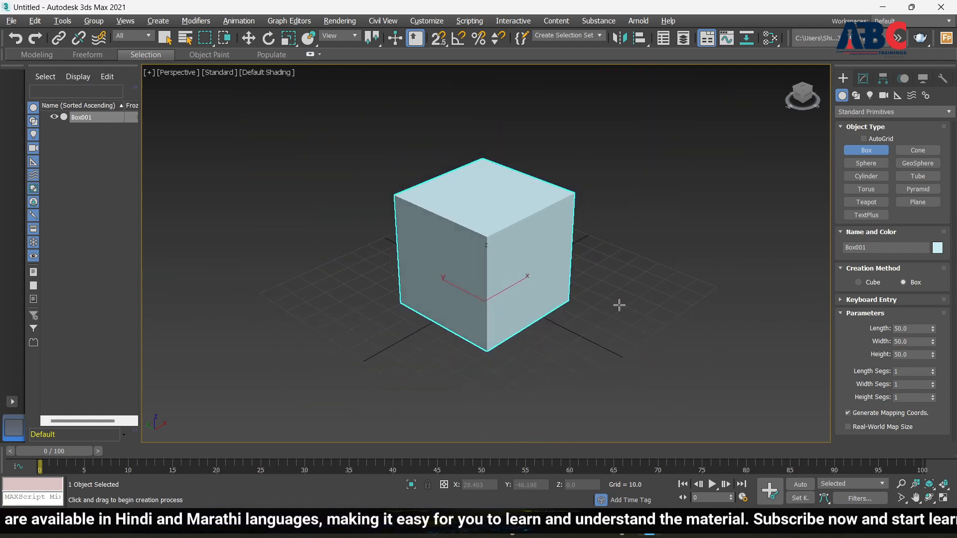
Step: Orbit around the cube to view it from below and above, then open the File menu
{"action": "middle_click_drag", "start_coordinate": [619, 305], "coordinate": [509, 221], "text": "alt"}
{"action": "scroll", "coordinate": [503, 222], "scroll_direction": "up", "scroll_amount": 3}
{"action": "scroll", "coordinate": [507, 224], "scroll_direction": "down", "scroll_amount": 5}
{"action": "scroll", "coordinate": [508, 221], "scroll_direction": "up", "scroll_amount": 3}
{"action": "scroll", "coordinate": [555, 300], "scroll_direction": "down", "scroll_amount": 3}
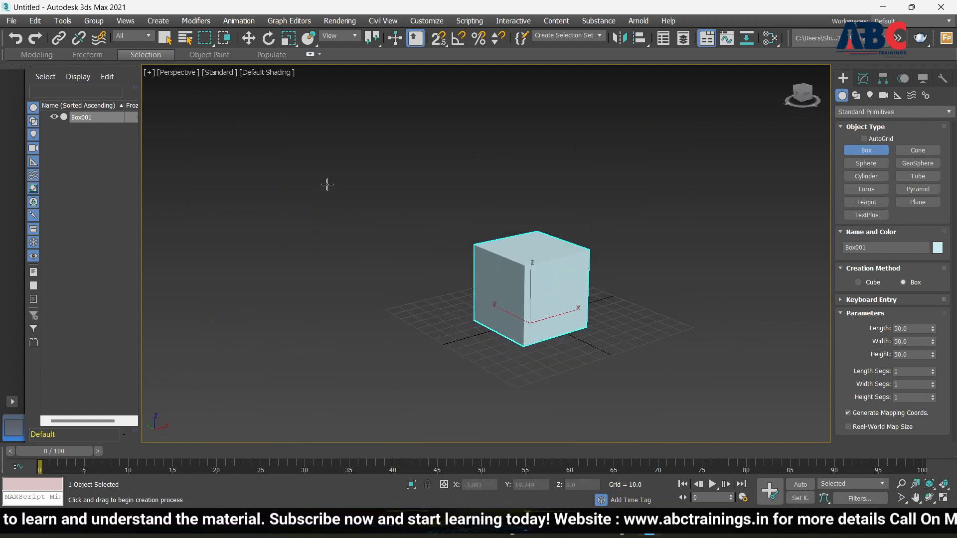
{"action": "scroll", "coordinate": [498, 279], "scroll_direction": "up", "scroll_amount": 3}
{"action": "scroll", "coordinate": [528, 321], "scroll_direction": "down", "scroll_amount": 5}
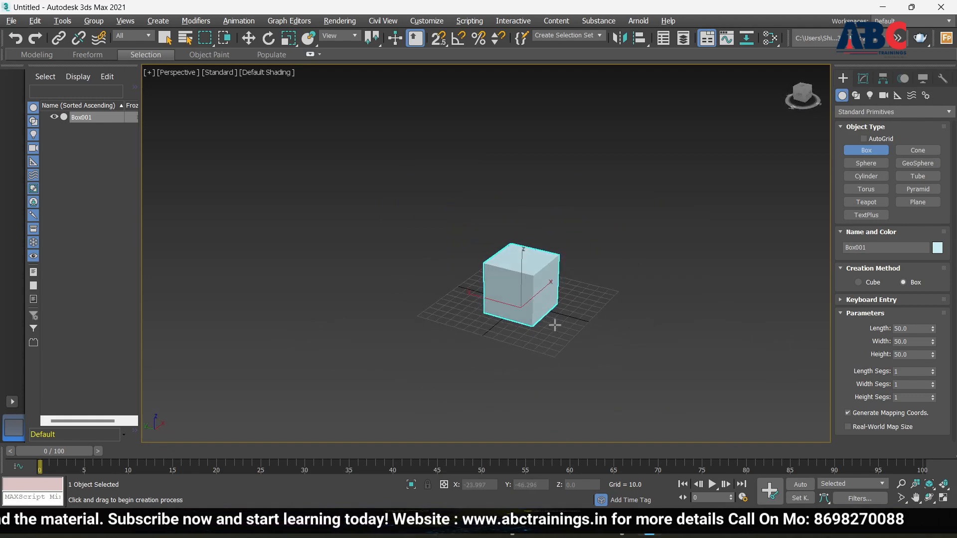
{"action": "scroll", "coordinate": [530, 288], "scroll_direction": "up", "scroll_amount": 5}
{"action": "middle_click_drag", "start_coordinate": [562, 314], "coordinate": [488, 324], "text": "alt"}
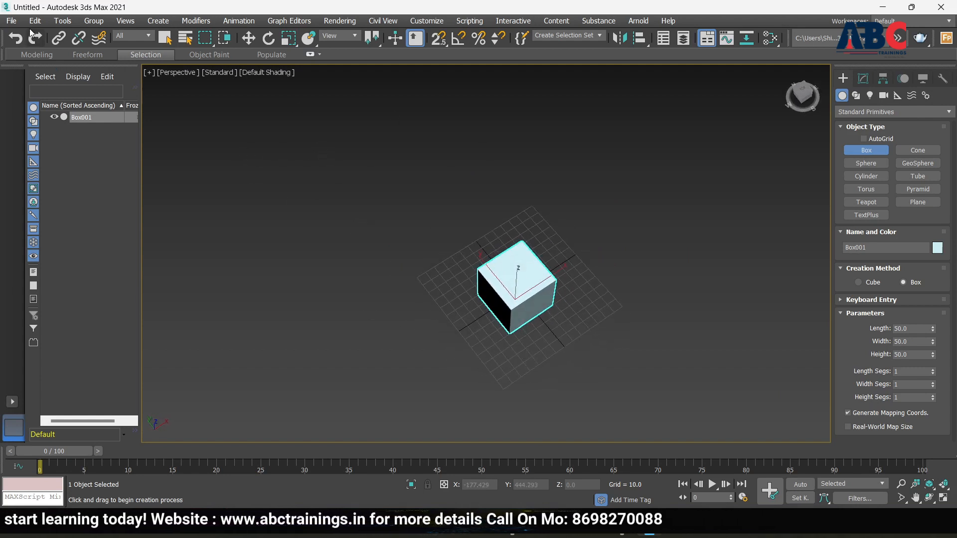
{"action": "left_click", "coordinate": [9, 21]}
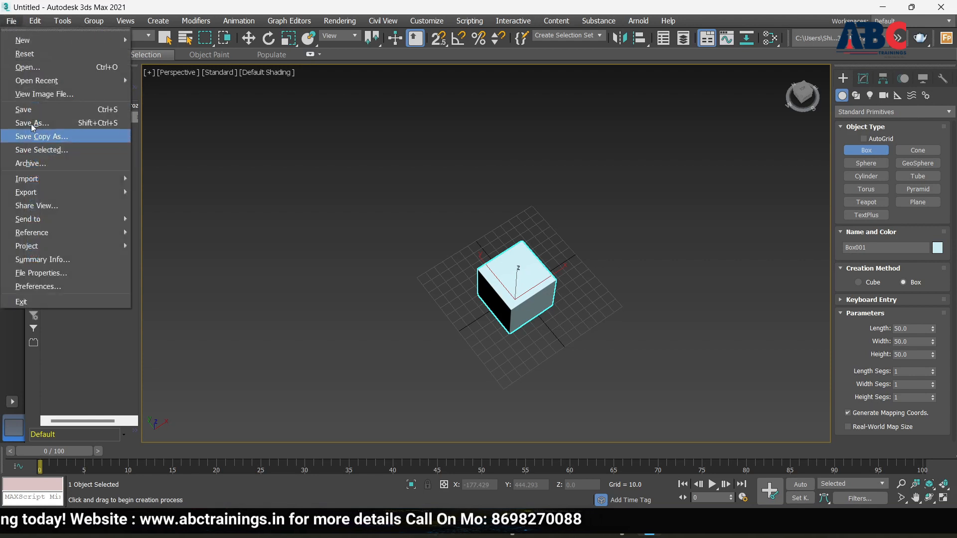
Step: Close the File menu and orbit around the box until a corner faces front
{"action": "mouse_move", "coordinate": [86, 184]}
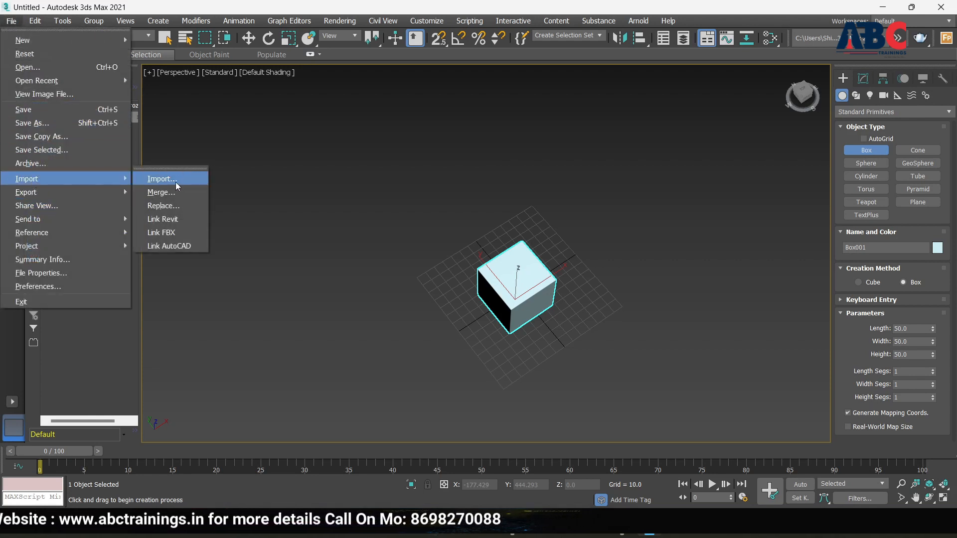
{"action": "left_click", "coordinate": [588, 310]}
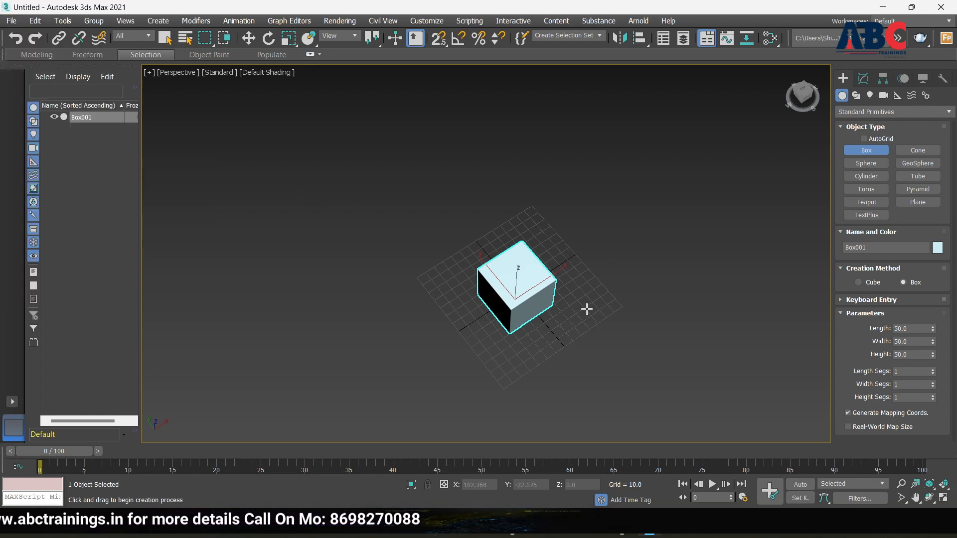
{"action": "scroll", "coordinate": [533, 309], "scroll_direction": "up", "scroll_amount": 6}
{"action": "scroll", "coordinate": [493, 295], "scroll_direction": "down", "scroll_amount": 6}
{"action": "middle_click_drag", "start_coordinate": [496, 295], "coordinate": [514, 252], "text": "alt"}
{"action": "scroll", "coordinate": [506, 267], "scroll_direction": "up", "scroll_amount": 6}
{"action": "scroll", "coordinate": [463, 268], "scroll_direction": "down", "scroll_amount": 6}
{"action": "mouse_move", "coordinate": [461, 269]}
{"action": "middle_mouse_down", "text": "alt"}
{"action": "mouse_move", "coordinate": [374, 256]}
{"action": "mouse_move", "coordinate": [469, 272]}
{"action": "middle_mouse_up", "text": "alt"}
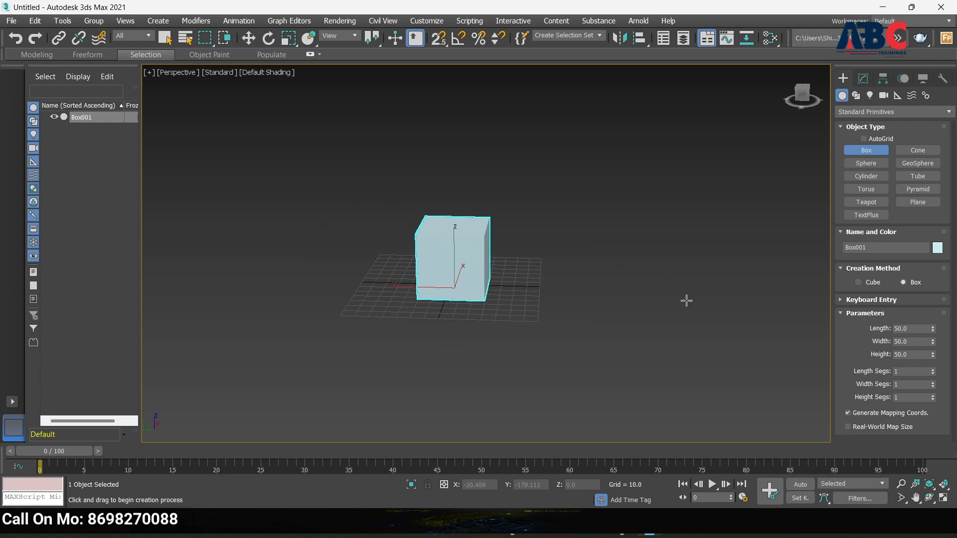
{"action": "scroll", "coordinate": [482, 246], "scroll_direction": "up", "scroll_amount": 6}
{"action": "scroll", "coordinate": [468, 253], "scroll_direction": "down", "scroll_amount": 4}
{"action": "middle_click_drag", "start_coordinate": [533, 262], "coordinate": [599, 310], "text": "alt"}
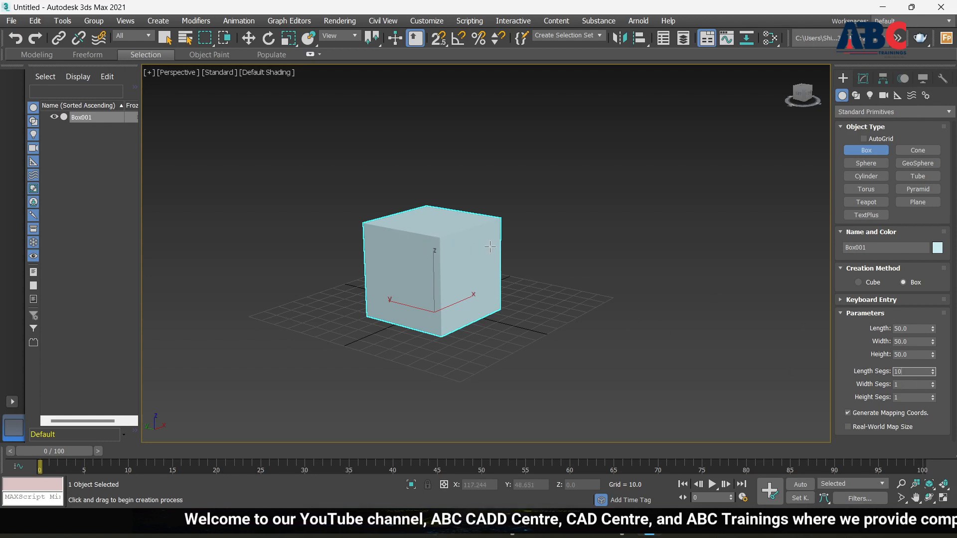
Step: Switch the viewport to Edged Faces and give the box 10 length segments
{"action": "left_click", "coordinate": [273, 73]}
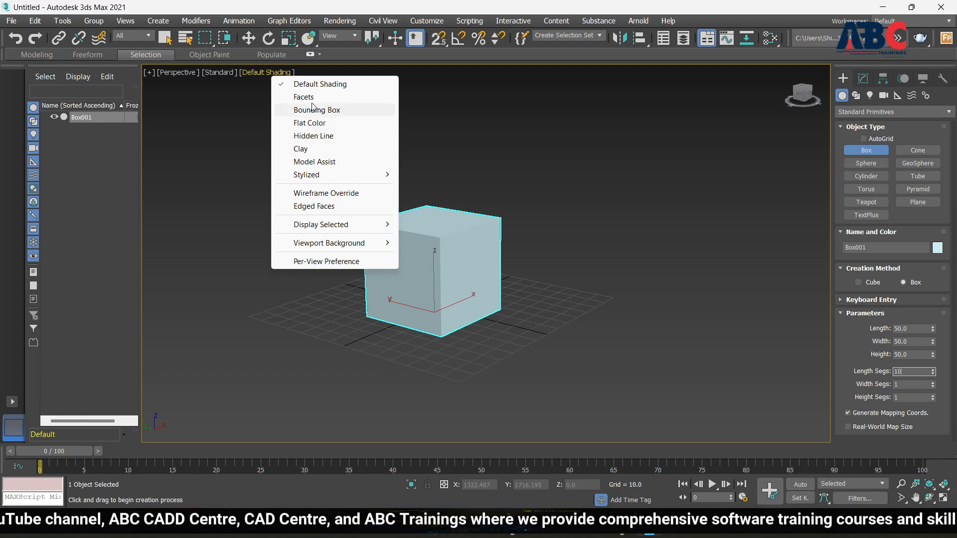
{"action": "left_click", "coordinate": [310, 206]}
{"action": "scroll", "coordinate": [392, 255], "scroll_direction": "up", "scroll_amount": 5}
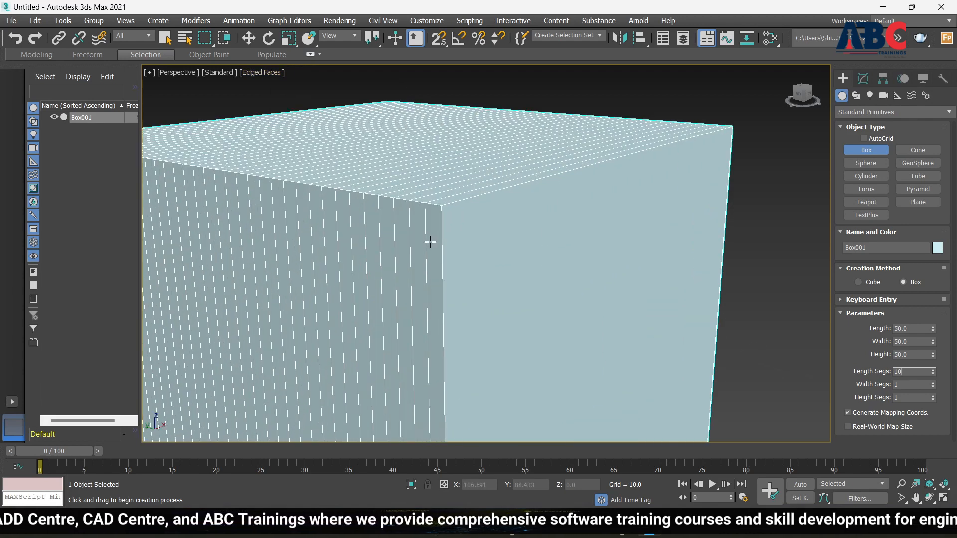
{"action": "scroll", "coordinate": [392, 256], "scroll_direction": "down", "scroll_amount": 3}
{"action": "scroll", "coordinate": [391, 256], "scroll_direction": "up", "scroll_amount": 3}
{"action": "scroll", "coordinate": [386, 253], "scroll_direction": "down", "scroll_amount": 3}
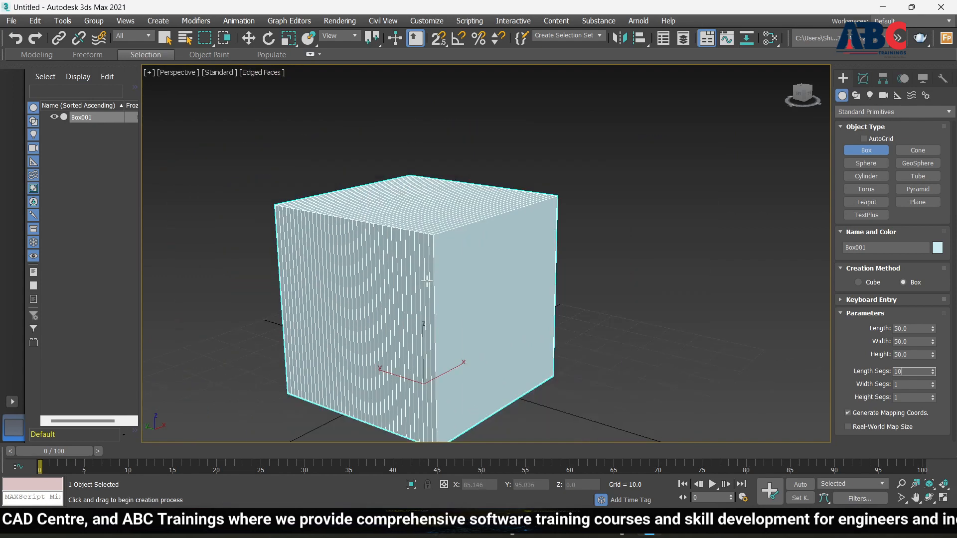
{"action": "key", "text": "Return"}
{"action": "middle_click_drag", "start_coordinate": [427, 281], "coordinate": [495, 290], "text": "alt"}
{"action": "scroll", "coordinate": [426, 297], "scroll_direction": "up", "scroll_amount": 2}
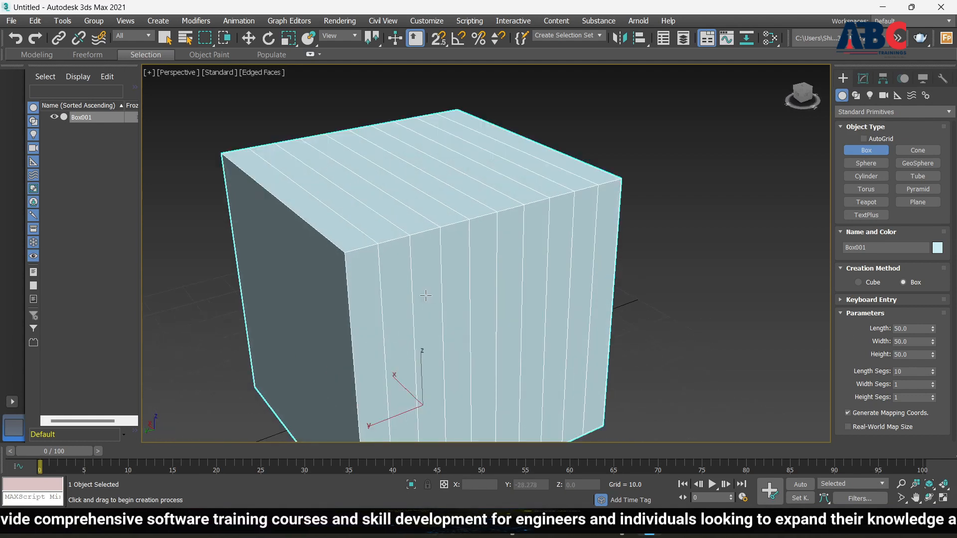
Step: Set the box to 5 length, 5 width and 5 height segments with the spinners
{"action": "left_click", "coordinate": [933, 374]}
{"action": "left_click", "coordinate": [933, 374]}
{"action": "left_click", "coordinate": [933, 374]}
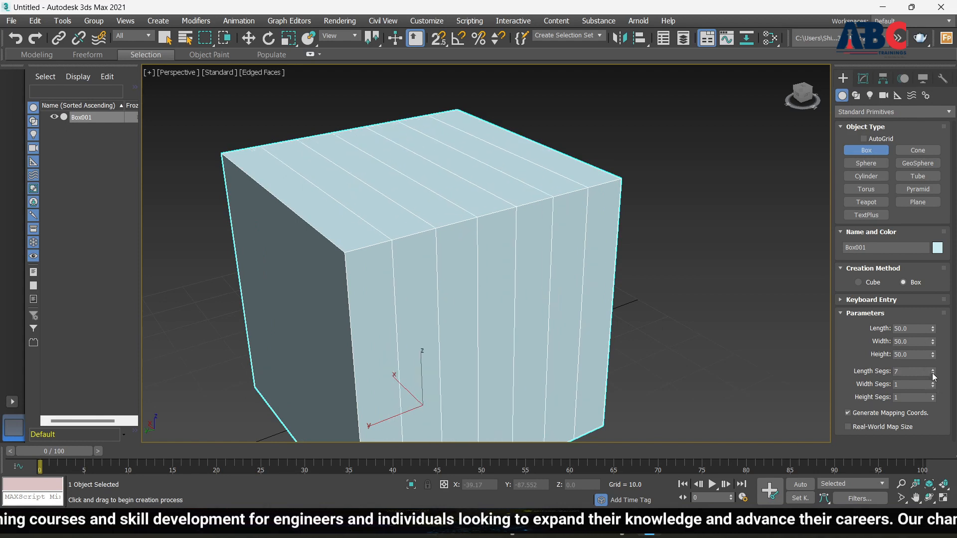
{"action": "left_click", "coordinate": [933, 374]}
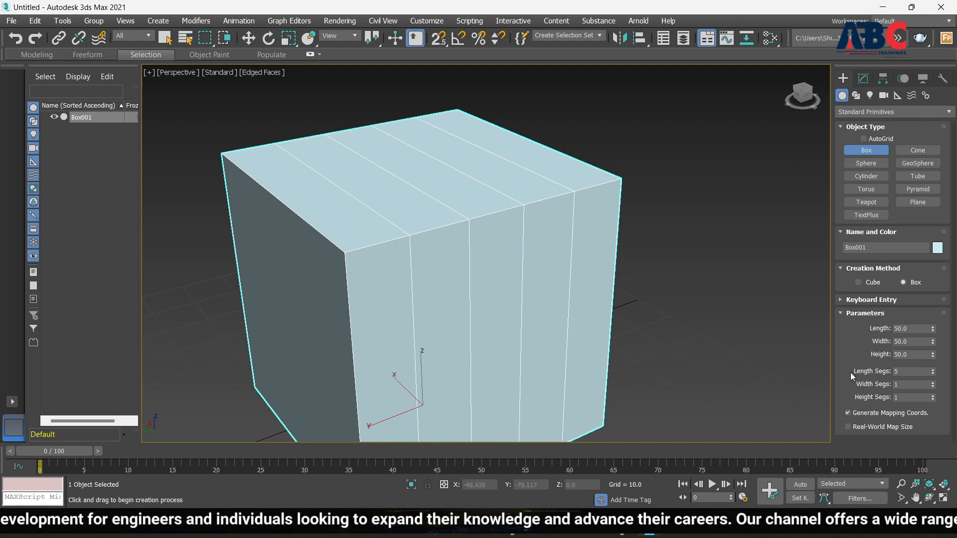
{"action": "left_click", "coordinate": [934, 385]}
{"action": "left_click", "coordinate": [934, 385]}
{"action": "left_click", "coordinate": [934, 385]}
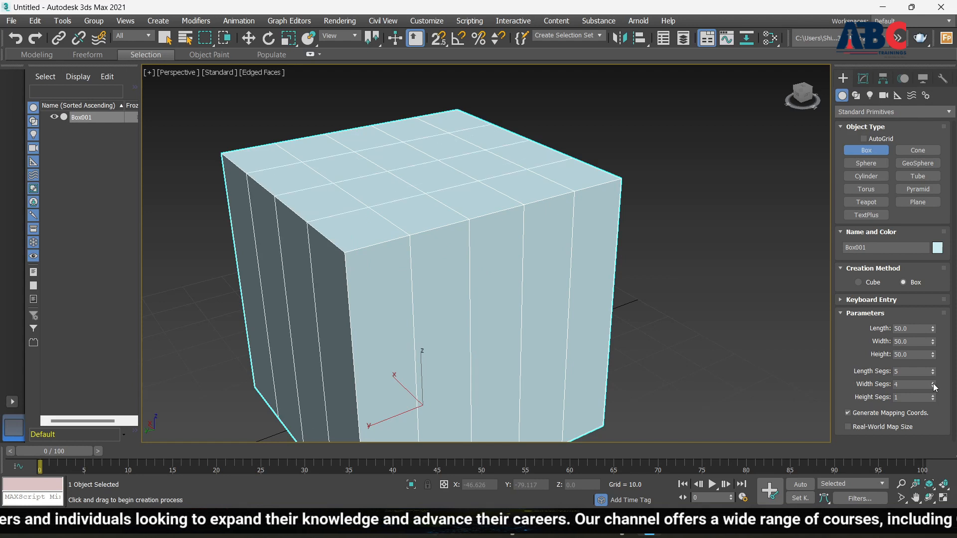
{"action": "left_click", "coordinate": [934, 385]}
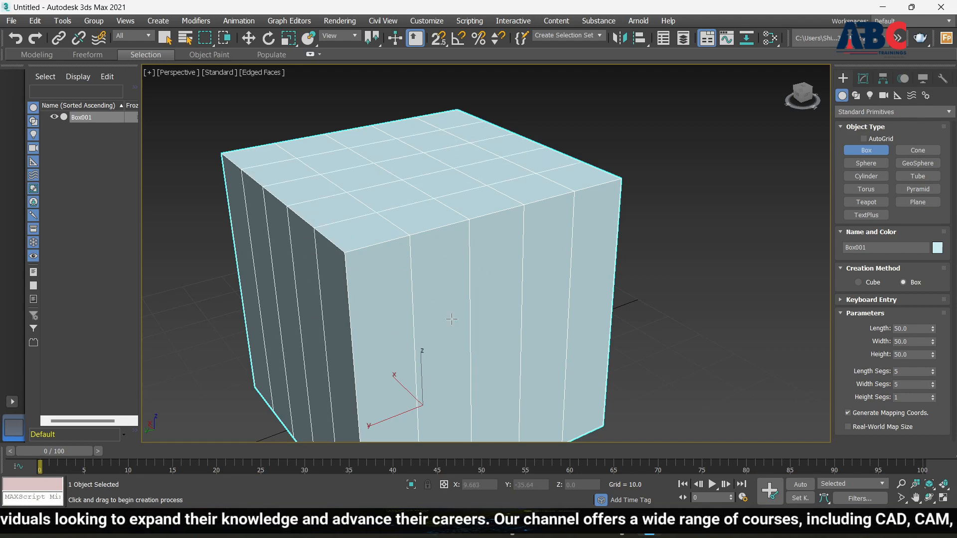
{"action": "left_click", "coordinate": [933, 396]}
{"action": "left_click", "coordinate": [933, 395]}
{"action": "left_click", "coordinate": [933, 396]}
{"action": "left_click", "coordinate": [933, 396]}
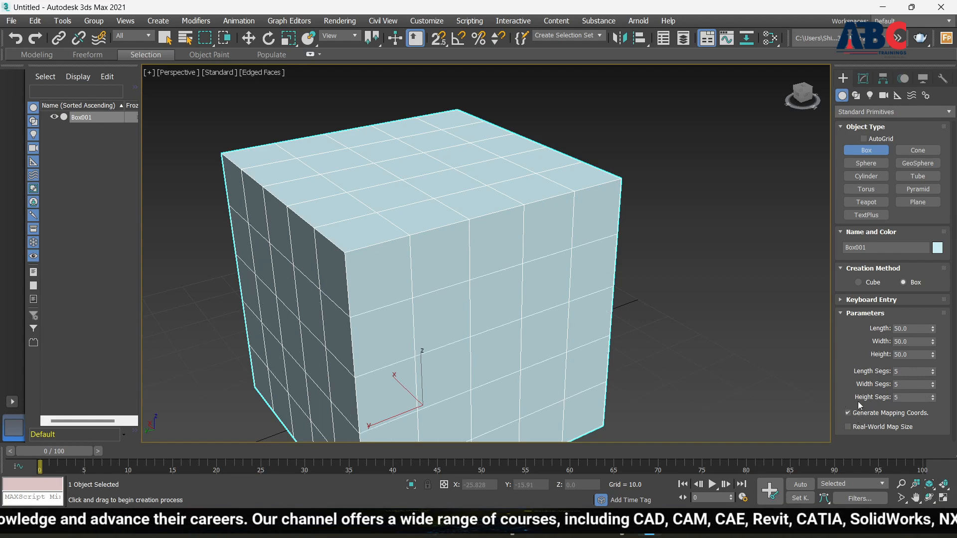
{"action": "scroll", "coordinate": [682, 312], "scroll_direction": "down", "scroll_amount": 5}
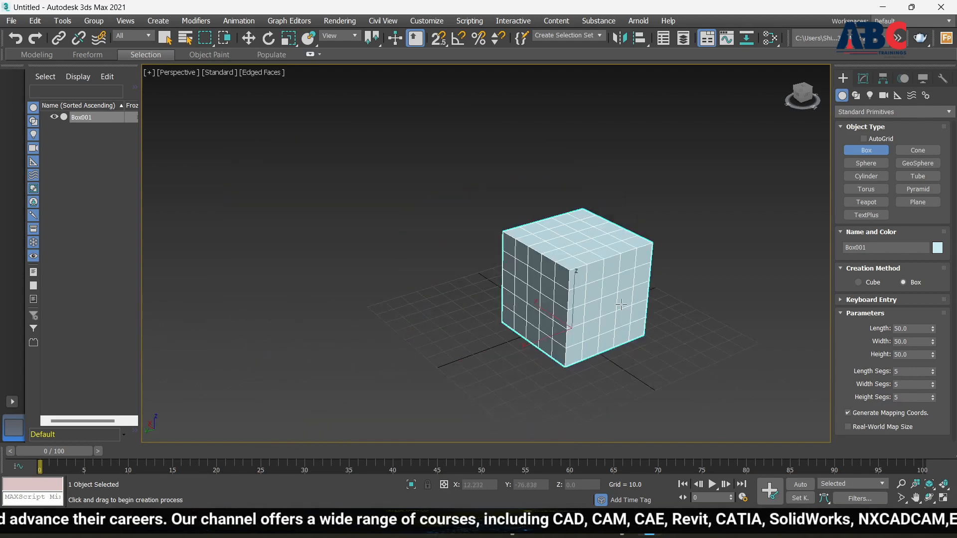
{"action": "scroll", "coordinate": [648, 300], "scroll_direction": "up", "scroll_amount": 5}
{"action": "scroll", "coordinate": [596, 298], "scroll_direction": "down", "scroll_amount": 3}
{"action": "scroll", "coordinate": [596, 298], "scroll_direction": "up", "scroll_amount": 3}
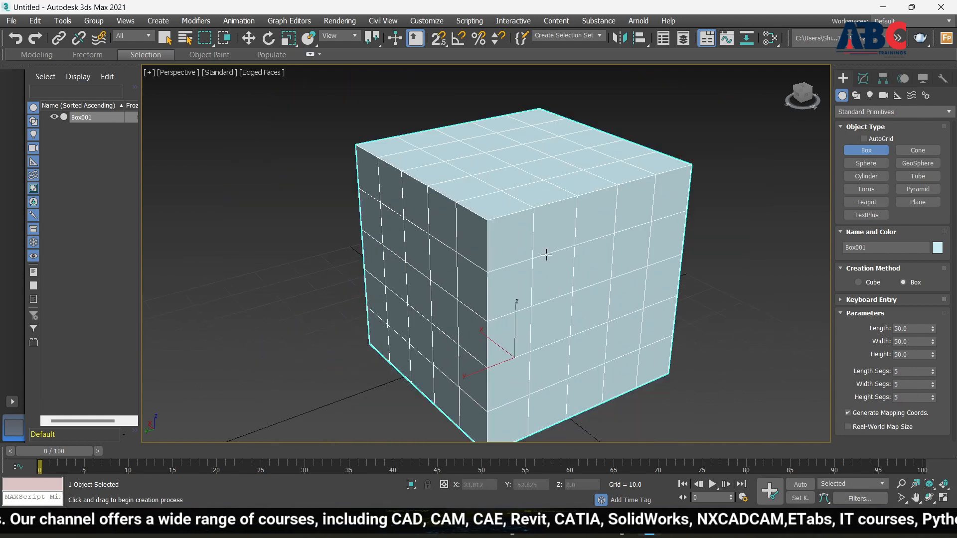
{"action": "scroll", "coordinate": [598, 299], "scroll_direction": "up", "scroll_amount": 3}
{"action": "scroll", "coordinate": [551, 318], "scroll_direction": "down", "scroll_amount": 5}
{"action": "scroll", "coordinate": [561, 321], "scroll_direction": "up", "scroll_amount": 2}
{"action": "middle_click_drag", "start_coordinate": [562, 320], "coordinate": [675, 324], "text": "alt"}
{"action": "scroll", "coordinate": [514, 206], "scroll_direction": "up", "scroll_amount": 3}
{"action": "scroll", "coordinate": [514, 206], "scroll_direction": "down", "scroll_amount": 3}
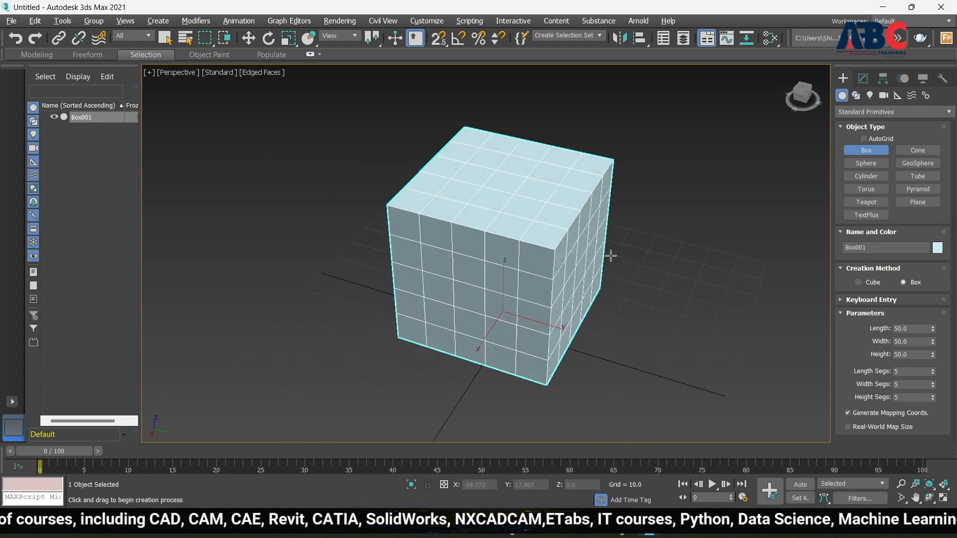
{"action": "middle_click_drag", "start_coordinate": [614, 252], "coordinate": [560, 274], "text": "alt"}
{"action": "scroll", "coordinate": [517, 227], "scroll_direction": "up", "scroll_amount": 3}
{"action": "scroll", "coordinate": [521, 288], "scroll_direction": "down", "scroll_amount": 5}
{"action": "scroll", "coordinate": [512, 222], "scroll_direction": "up", "scroll_amount": 3}
{"action": "scroll", "coordinate": [514, 234], "scroll_direction": "down", "scroll_amount": 3}
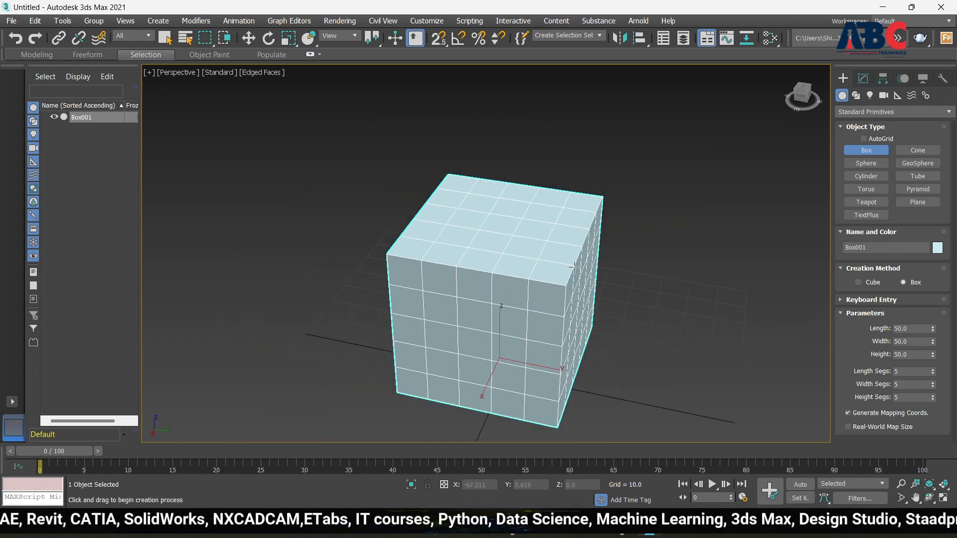
{"action": "mouse_move", "coordinate": [507, 244]}
{"action": "middle_mouse_down", "text": "alt"}
{"action": "mouse_move", "coordinate": [496, 229]}
{"action": "mouse_move", "coordinate": [492, 249]}
{"action": "mouse_move", "coordinate": [504, 252]}
{"action": "middle_mouse_up", "text": "alt"}
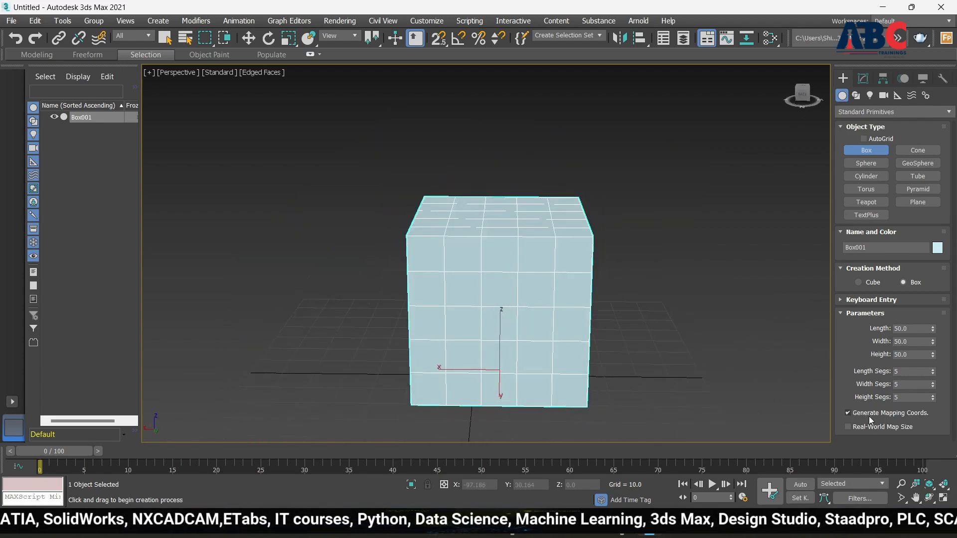
{"action": "middle_click_drag", "start_coordinate": [584, 293], "coordinate": [627, 299], "text": "alt"}
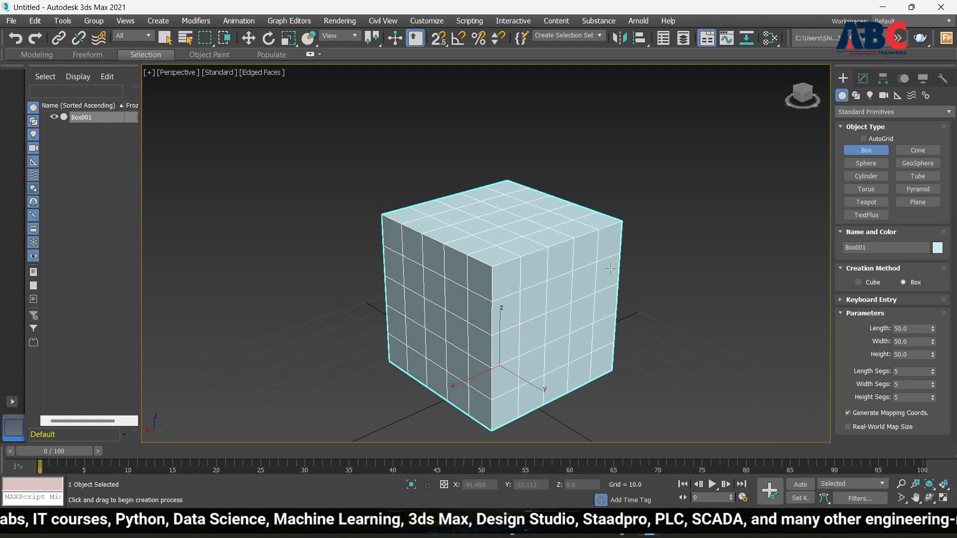
Step: Toggle Edged Faces off, on and off again with F4, leaving the cube plainly shaded
{"action": "key", "text": "F4"}
{"action": "scroll", "coordinate": [506, 208], "scroll_direction": "up", "scroll_amount": 2}
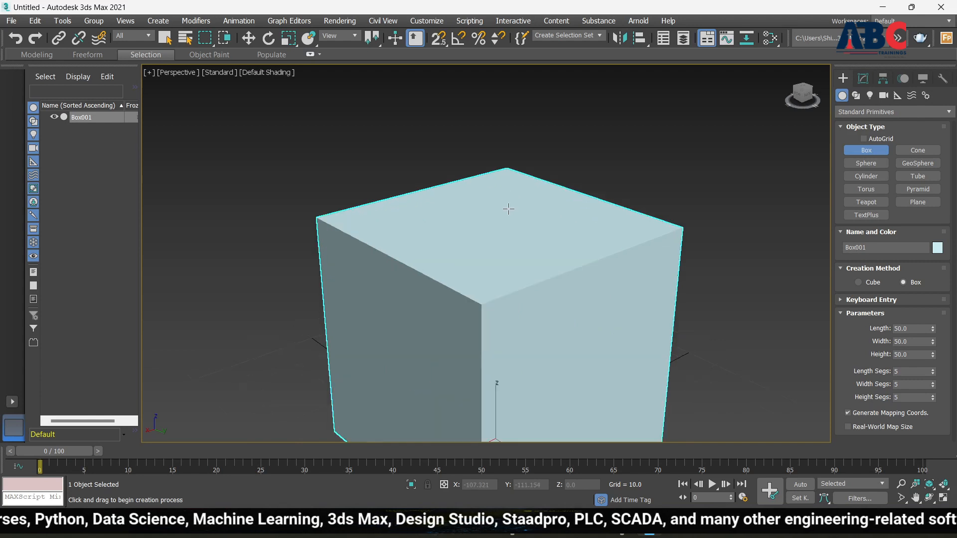
{"action": "scroll", "coordinate": [509, 209], "scroll_direction": "down", "scroll_amount": 4}
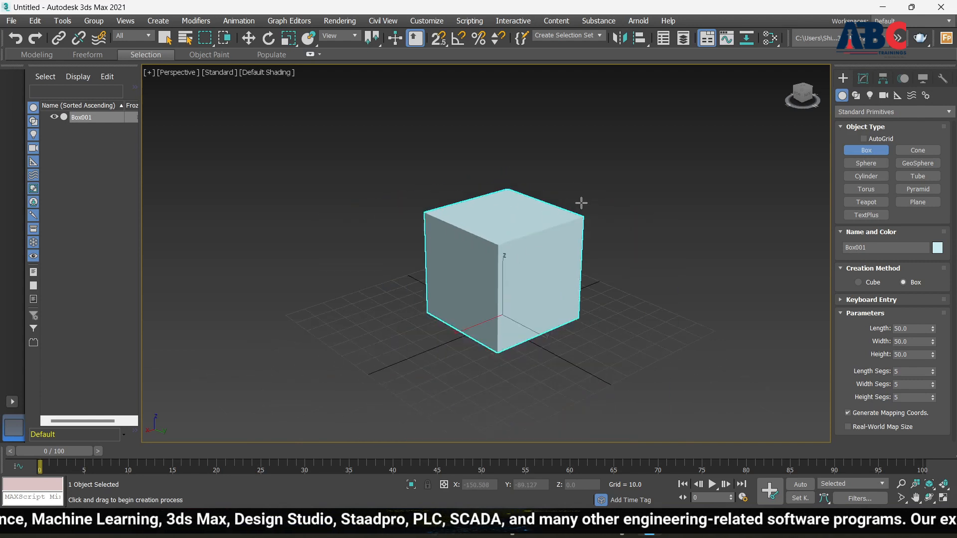
{"action": "key", "text": "F4"}
{"action": "scroll", "coordinate": [541, 239], "scroll_direction": "up", "scroll_amount": 3}
{"action": "key", "text": "F4"}
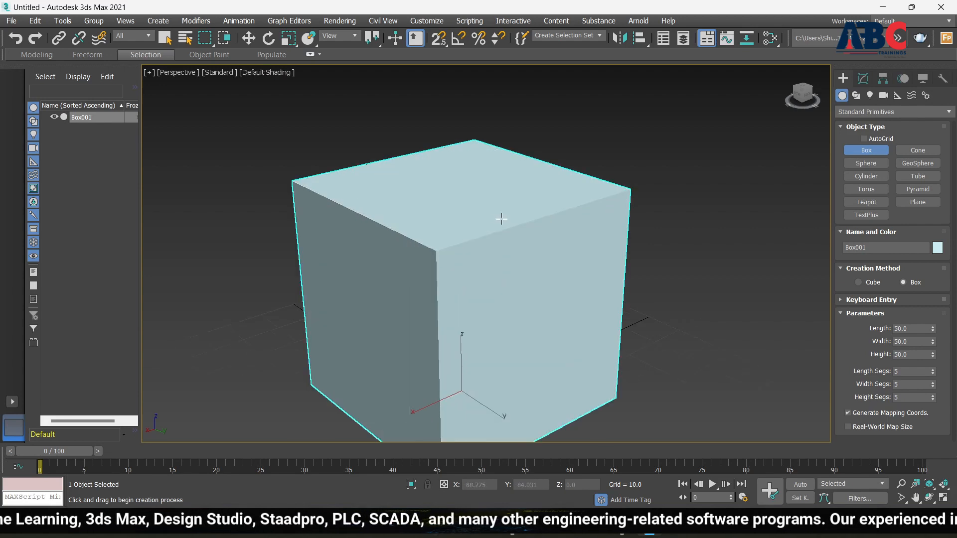
{"action": "scroll", "coordinate": [618, 264], "scroll_direction": "down", "scroll_amount": 3}
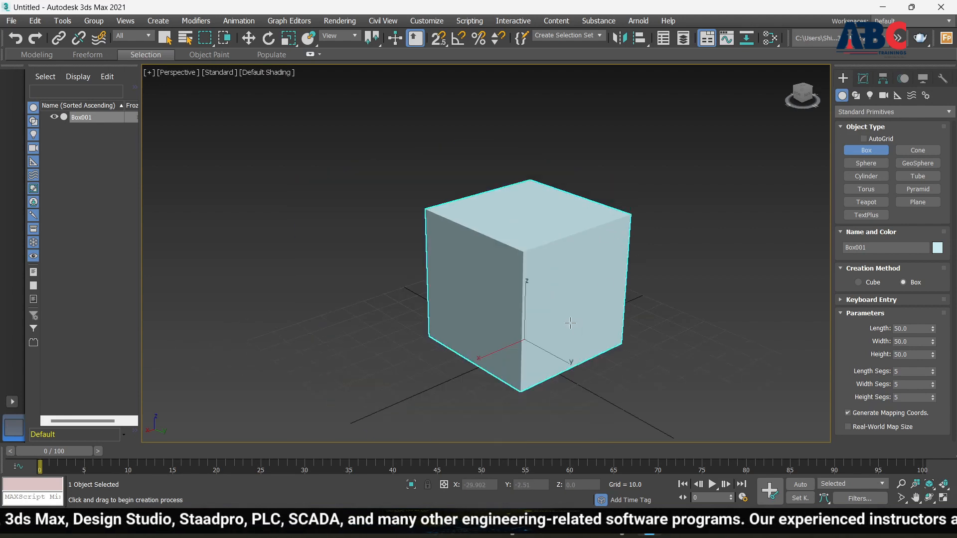
{"action": "scroll", "coordinate": [571, 323], "scroll_direction": "down", "scroll_amount": 4}
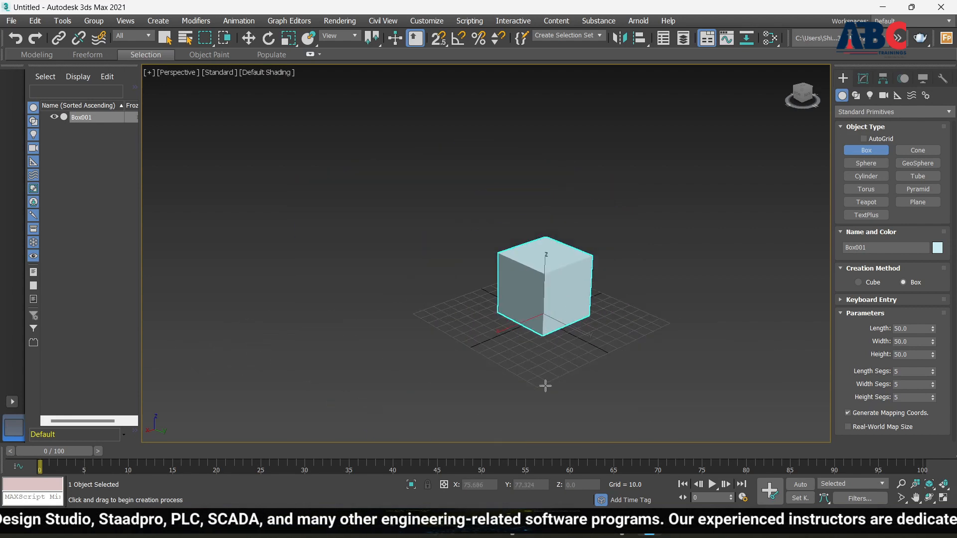
{"action": "scroll", "coordinate": [557, 287], "scroll_direction": "up", "scroll_amount": 6}
{"action": "scroll", "coordinate": [436, 273], "scroll_direction": "down", "scroll_amount": 4}
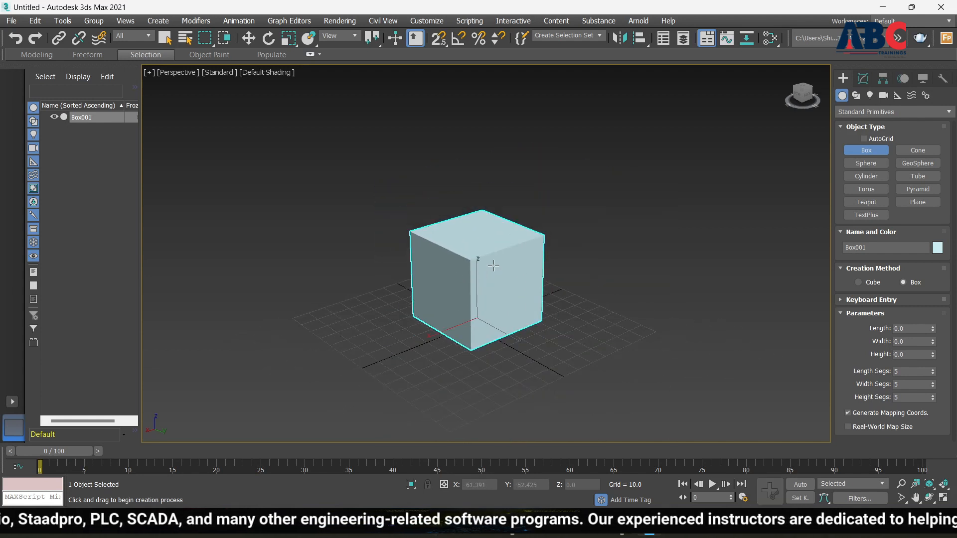
Step: Replace Box001 with a cone at the grid centre, radius 60.446 and height 80.968
{"action": "key", "text": "Delete"}
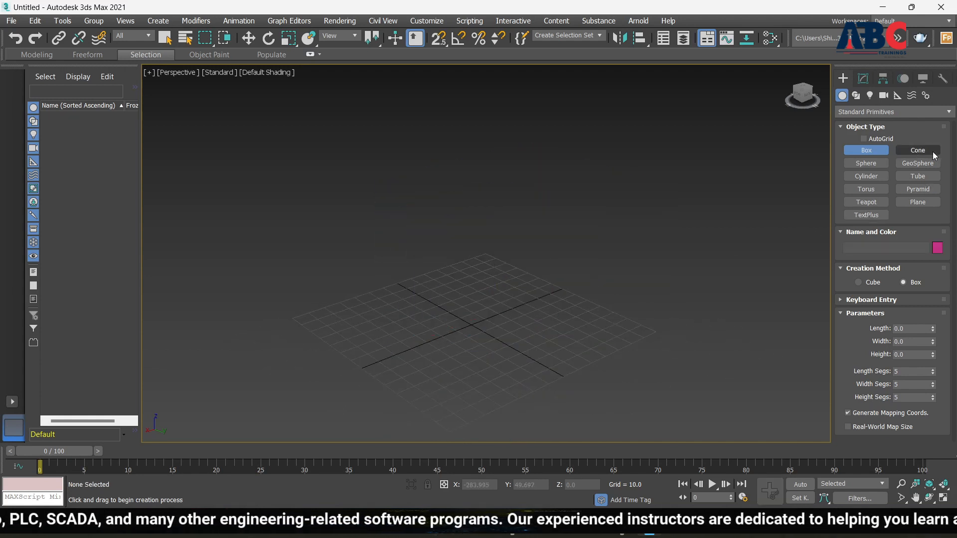
{"action": "left_click", "coordinate": [917, 151]}
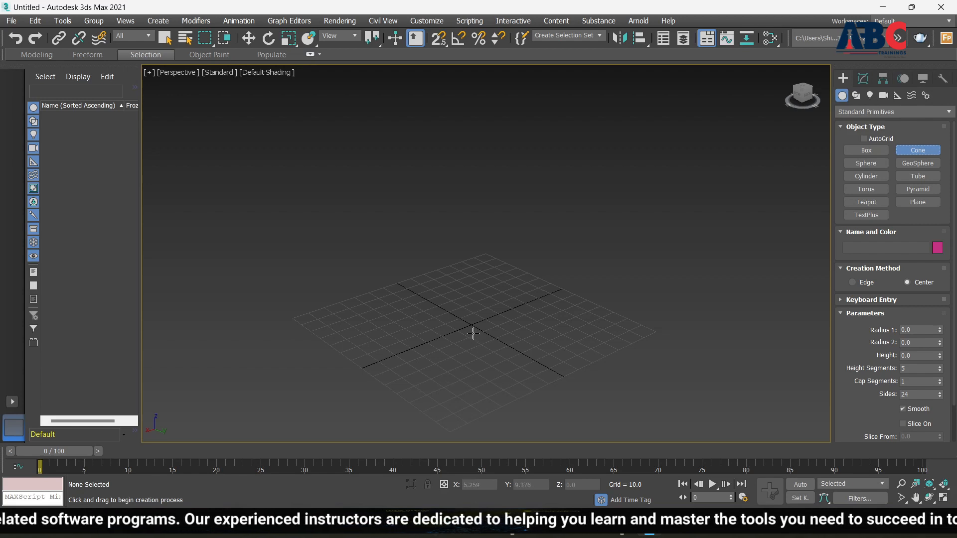
{"action": "left_click_drag", "start_coordinate": [471, 333], "coordinate": [546, 380]}
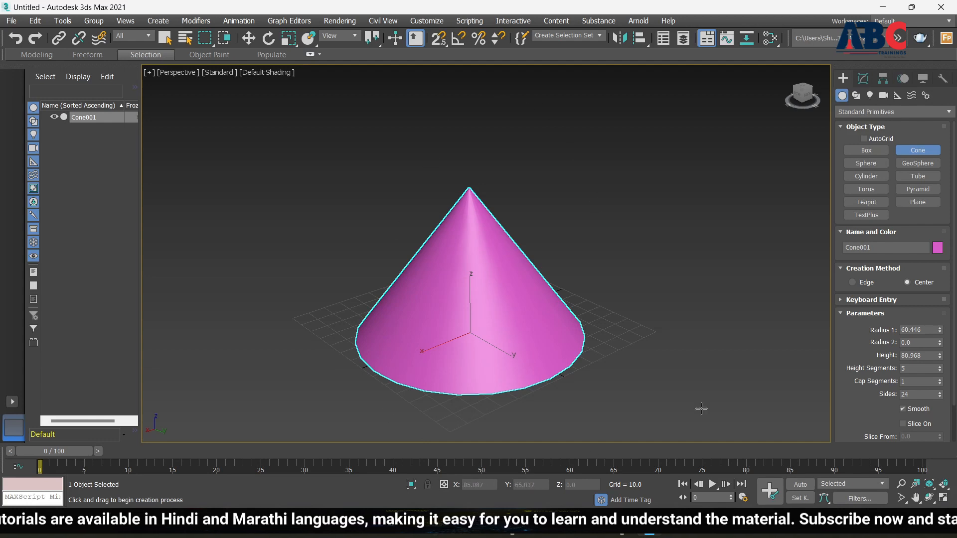
Step: Set Cone001's Radius 1 to 50 and raise its height to 120.642, keeping it pointed
{"action": "scroll", "coordinate": [571, 297], "scroll_direction": "up", "scroll_amount": 4}
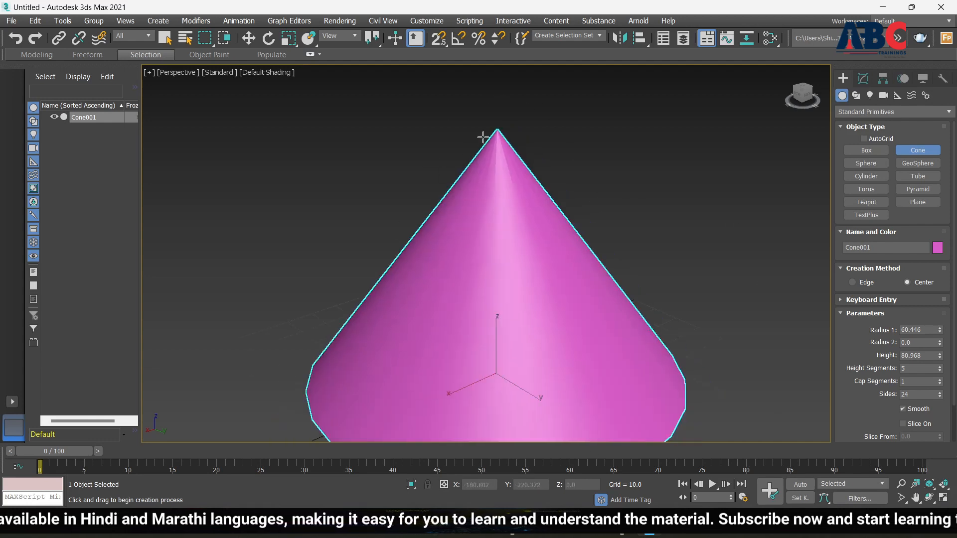
{"action": "scroll", "coordinate": [564, 271], "scroll_direction": "down", "scroll_amount": 3}
{"action": "middle_click_drag", "start_coordinate": [563, 272], "coordinate": [583, 293], "text": "alt"}
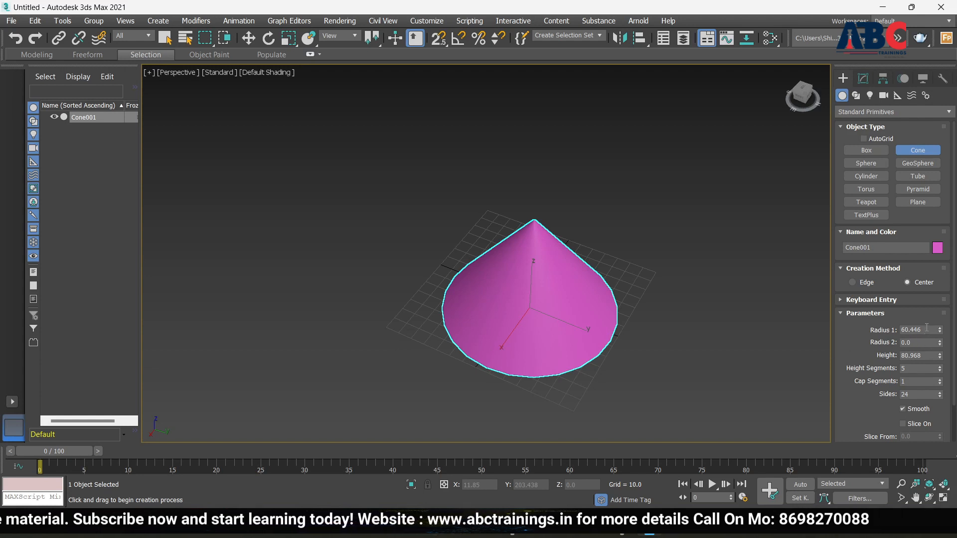
{"action": "left_click", "coordinate": [925, 331]}
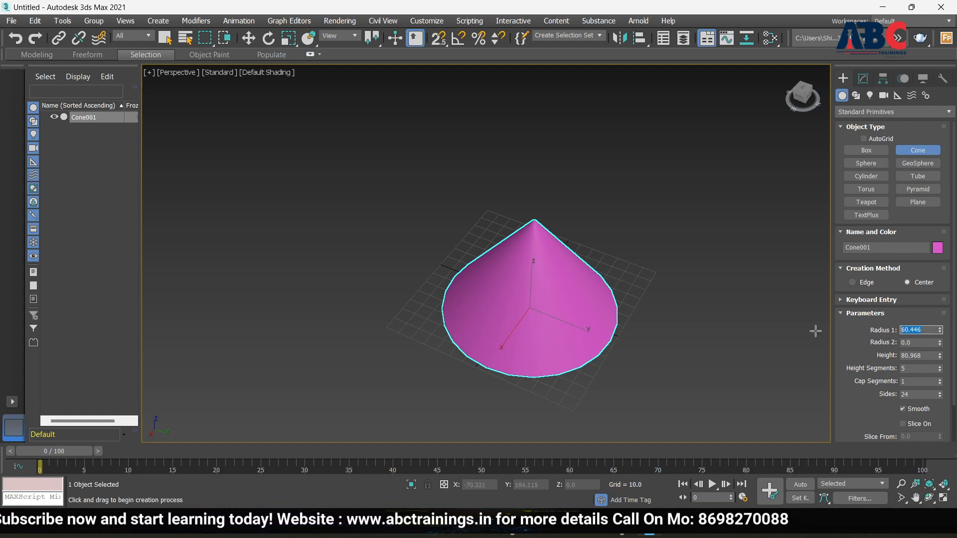
{"action": "key", "text": "Return"}
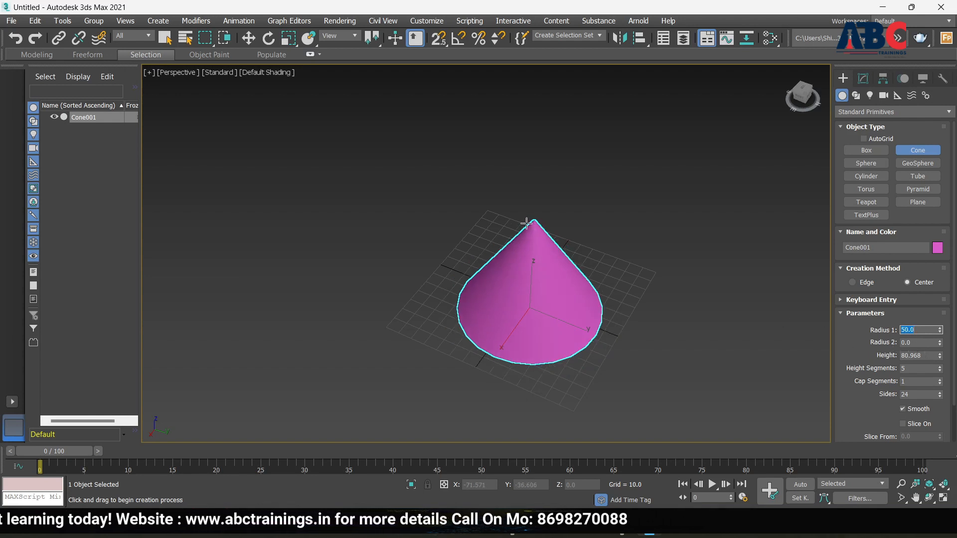
{"action": "left_click", "coordinate": [941, 342]}
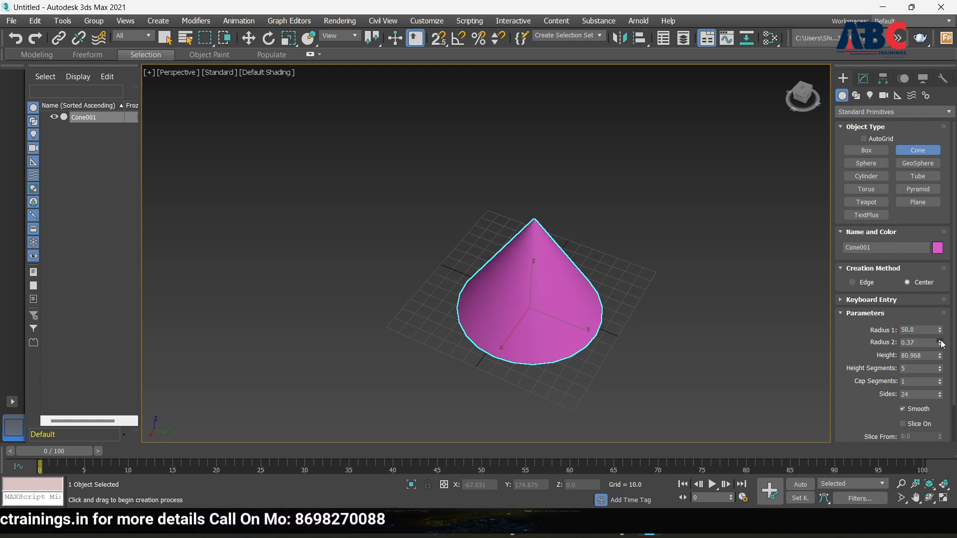
{"action": "left_click_drag", "start_coordinate": [941, 343], "coordinate": [537, 84]}
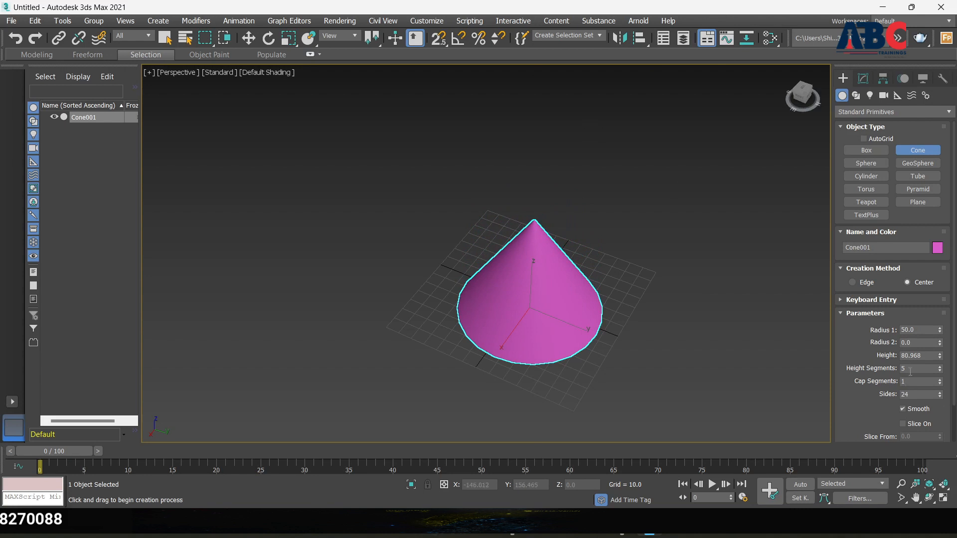
{"action": "left_click_drag", "start_coordinate": [942, 359], "coordinate": [931, 331]}
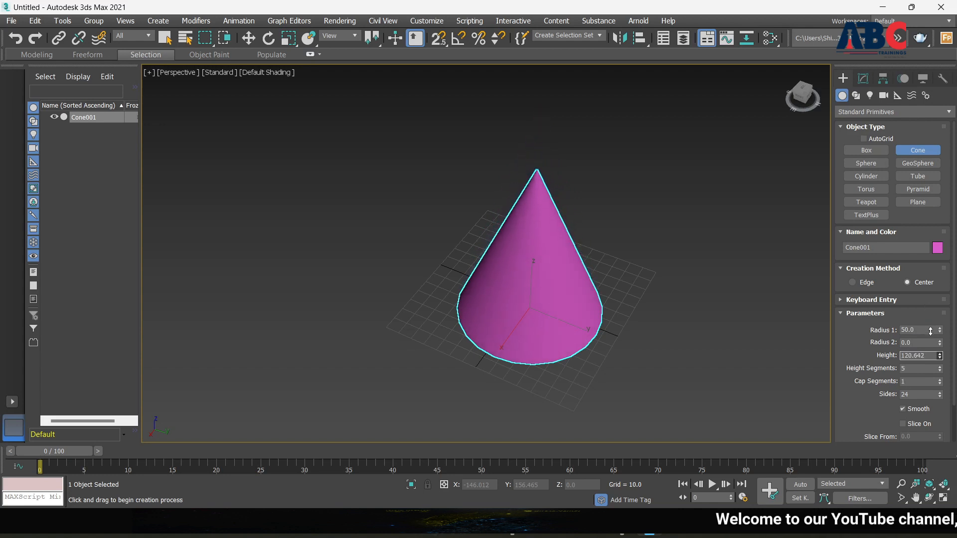
Step: Orbit the Perspective view to a lower angle around the cone
{"action": "scroll", "coordinate": [535, 226], "scroll_direction": "up", "scroll_amount": 5}
{"action": "scroll", "coordinate": [521, 271], "scroll_direction": "down", "scroll_amount": 5}
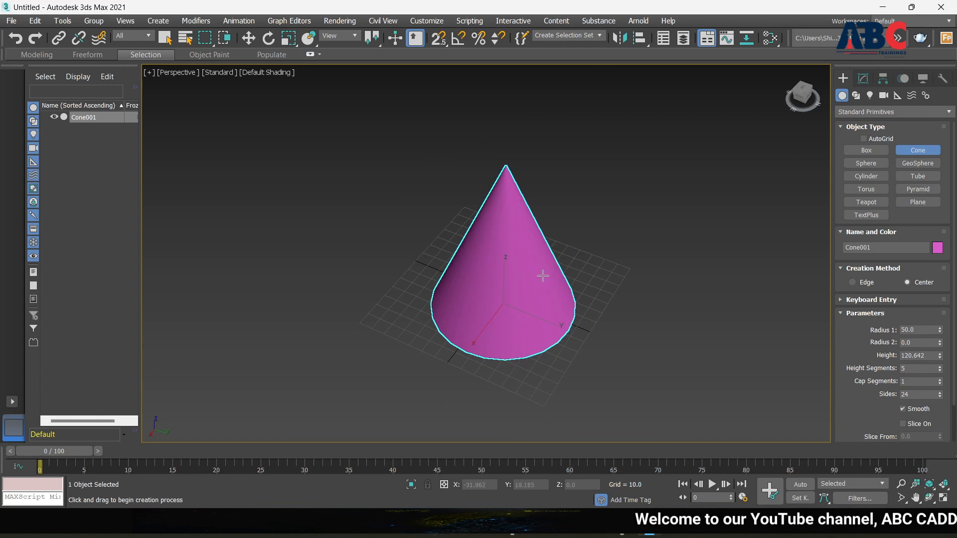
{"action": "middle_click_drag", "start_coordinate": [543, 276], "coordinate": [539, 243], "text": "alt"}
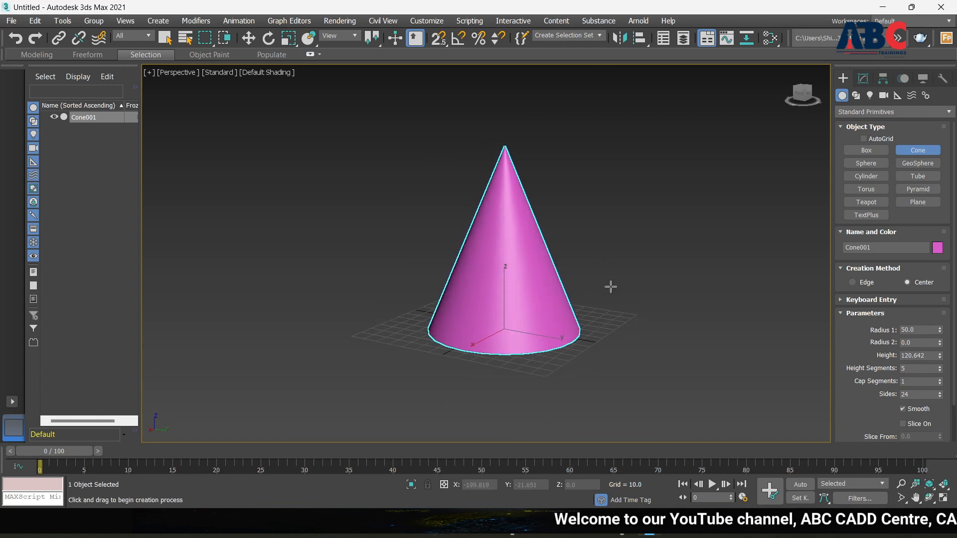
{"action": "mouse_move", "coordinate": [611, 286]}
{"action": "middle_mouse_down", "text": "alt"}
{"action": "mouse_move", "coordinate": [543, 279]}
{"action": "mouse_move", "coordinate": [597, 282]}
{"action": "middle_mouse_up", "text": "alt"}
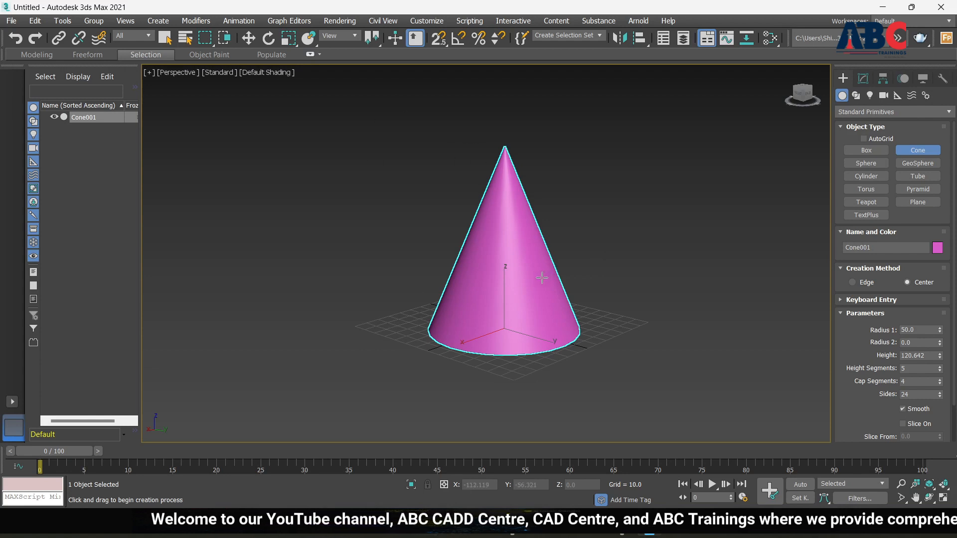
Step: Turn on Edged Faces and set the cone's Height Segments to 14
{"action": "key", "text": "F4"}
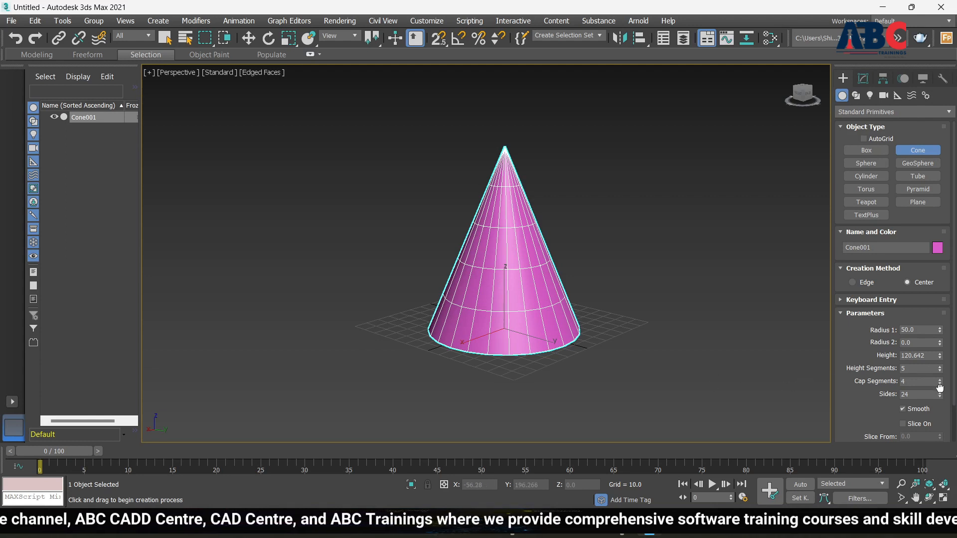
{"action": "left_click_drag", "start_coordinate": [940, 371], "coordinate": [942, 420]}
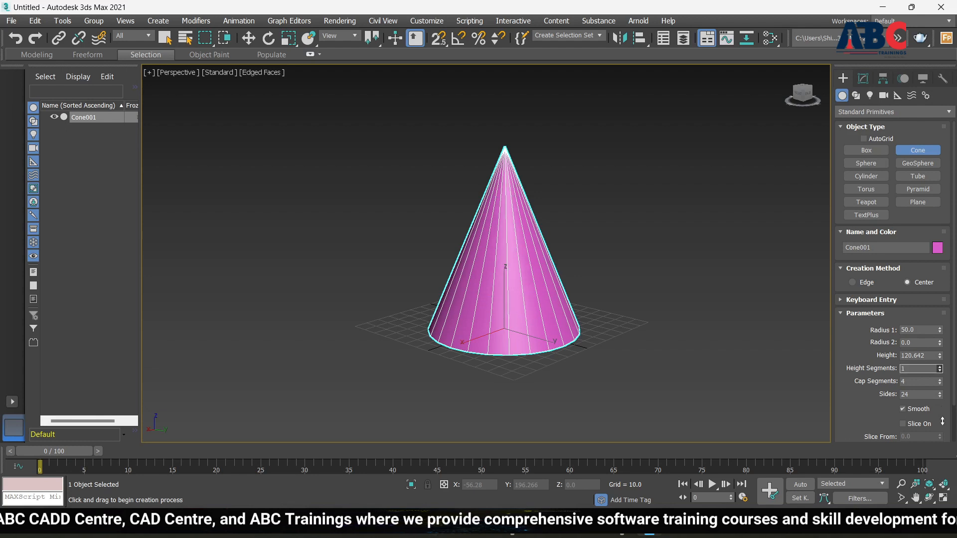
{"action": "left_click", "coordinate": [940, 368]}
{"action": "left_click", "coordinate": [940, 368]}
{"action": "left_click", "coordinate": [939, 368]}
{"action": "left_click", "coordinate": [940, 368]}
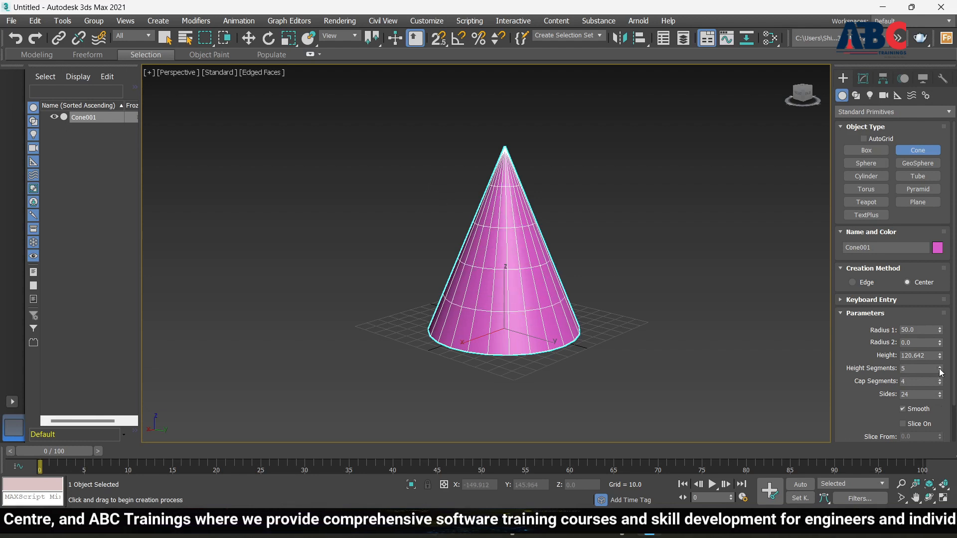
{"action": "left_click", "coordinate": [940, 368]}
{"action": "left_click", "coordinate": [940, 368]}
{"action": "left_click", "coordinate": [939, 368]}
{"action": "left_click", "coordinate": [940, 368]}
{"action": "left_click", "coordinate": [940, 368]}
{"action": "left_click", "coordinate": [940, 368]}
{"action": "left_click", "coordinate": [940, 368]}
{"action": "left_click", "coordinate": [940, 368]}
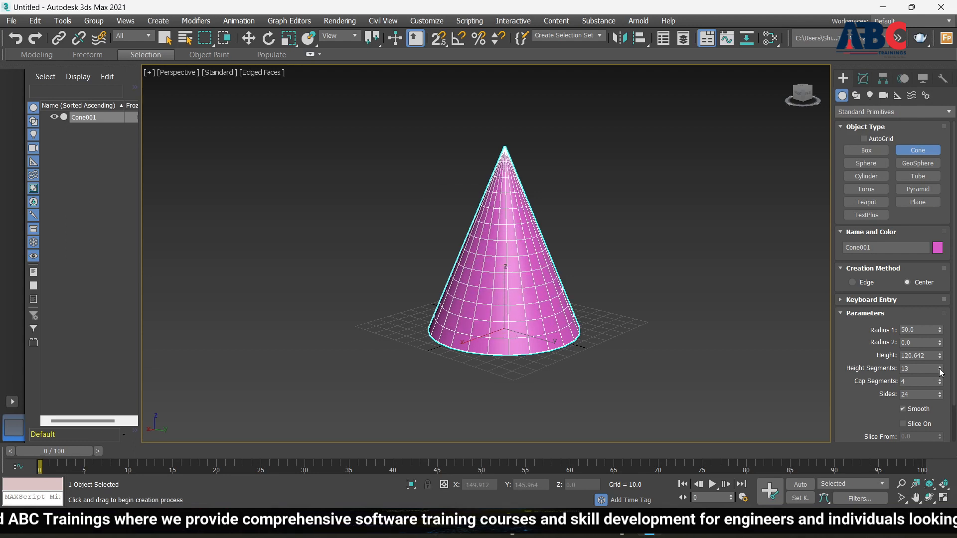
{"action": "left_click", "coordinate": [940, 368]}
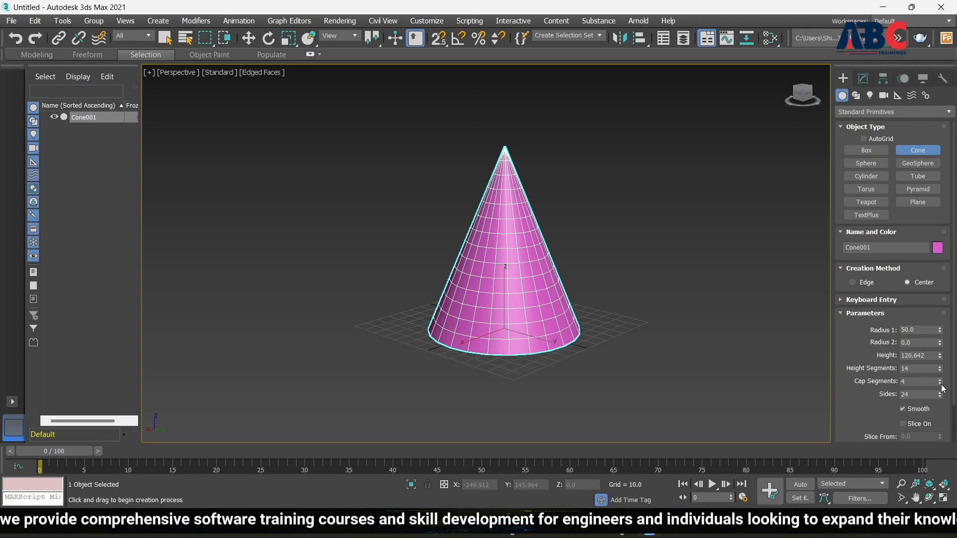
Step: Give the cone's base 8 Cap Segments of concentric rings
{"action": "middle_click_drag", "start_coordinate": [559, 317], "coordinate": [555, 231], "text": "alt"}
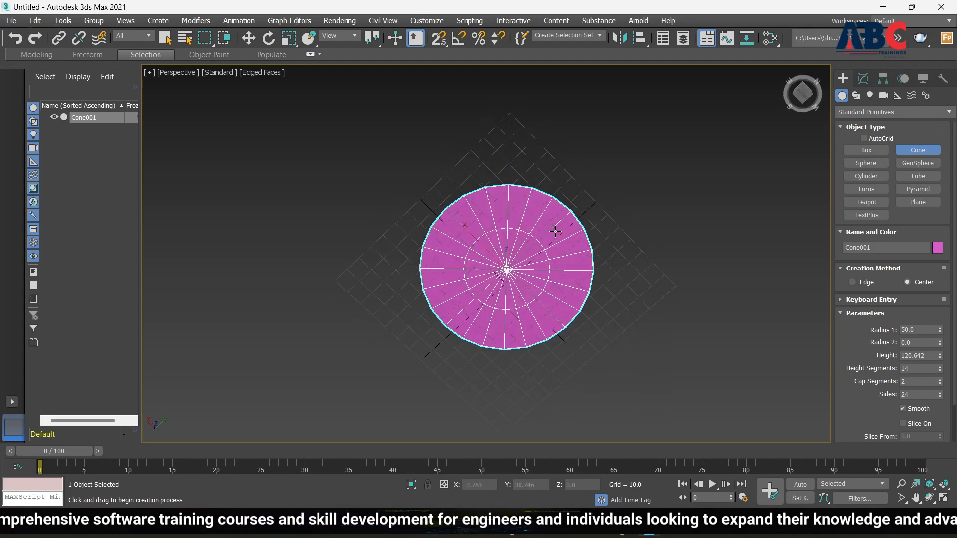
{"action": "left_click", "coordinate": [939, 379]}
{"action": "left_click", "coordinate": [939, 379]}
{"action": "left_click", "coordinate": [940, 379]}
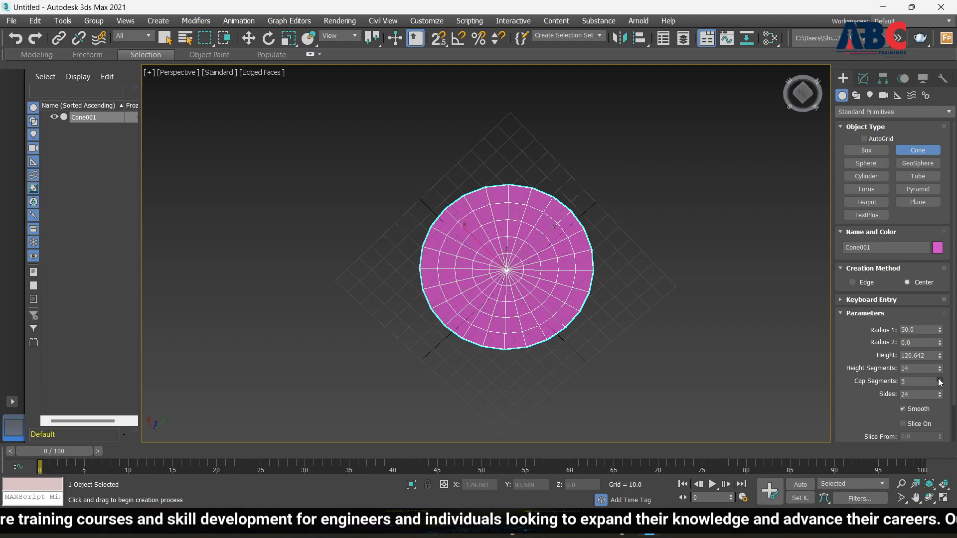
{"action": "left_click", "coordinate": [939, 380]}
{"action": "left_click", "coordinate": [940, 380]}
{"action": "left_click", "coordinate": [940, 379]}
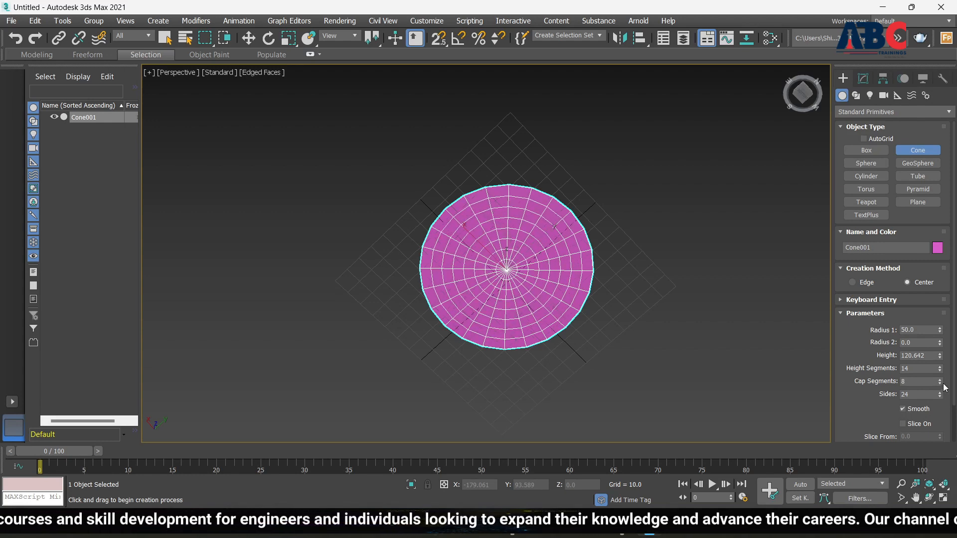
{"action": "left_click", "coordinate": [940, 384]}
{"action": "left_click", "coordinate": [940, 384]}
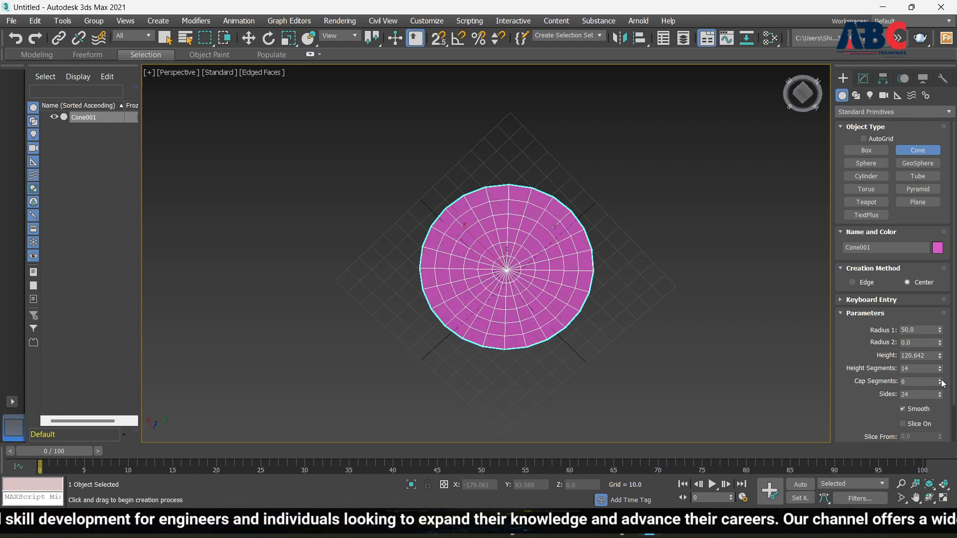
{"action": "left_click", "coordinate": [939, 380]}
{"action": "left_click", "coordinate": [940, 379]}
{"action": "middle_click_drag", "start_coordinate": [657, 366], "coordinate": [678, 454], "text": "alt"}
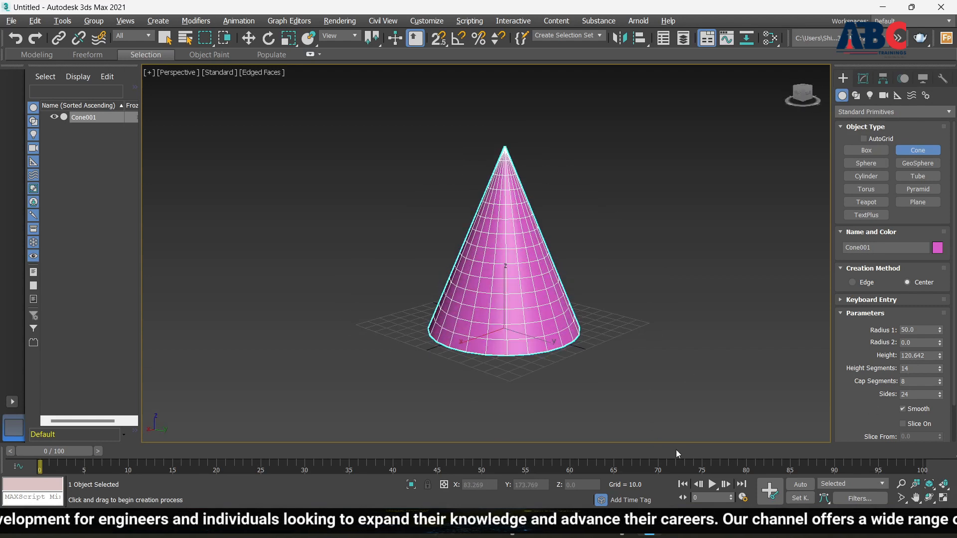
Step: Lower the cone's Sides to 10, then try a higher side count
{"action": "left_click", "coordinate": [940, 397]}
{"action": "left_click", "coordinate": [940, 397]}
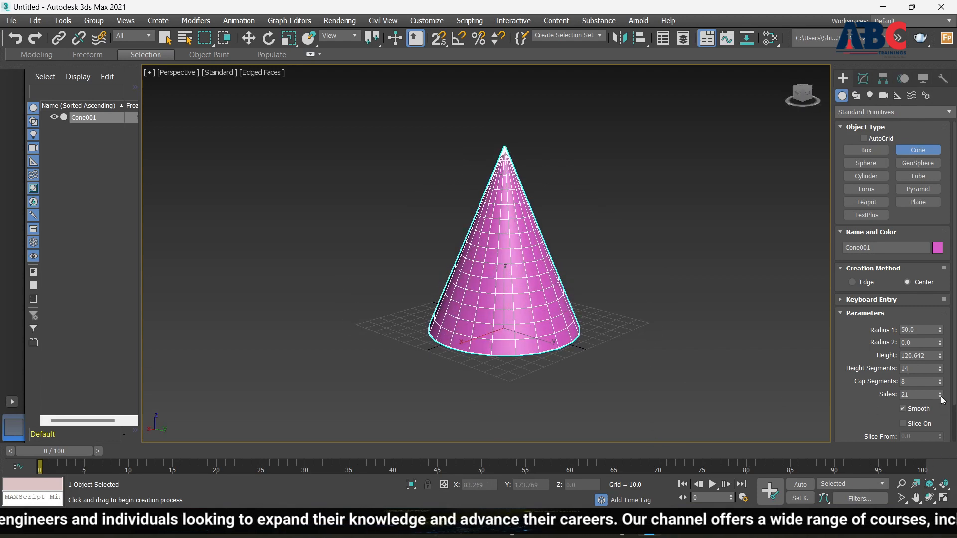
{"action": "left_click", "coordinate": [940, 397]}
{"action": "left_click", "coordinate": [940, 396]}
{"action": "left_click", "coordinate": [940, 397]}
{"action": "left_click", "coordinate": [940, 397]}
{"action": "left_click", "coordinate": [940, 397]}
{"action": "left_click", "coordinate": [940, 396]}
{"action": "left_click", "coordinate": [940, 398]}
{"action": "left_click", "coordinate": [940, 397]}
{"action": "left_click", "coordinate": [940, 398]}
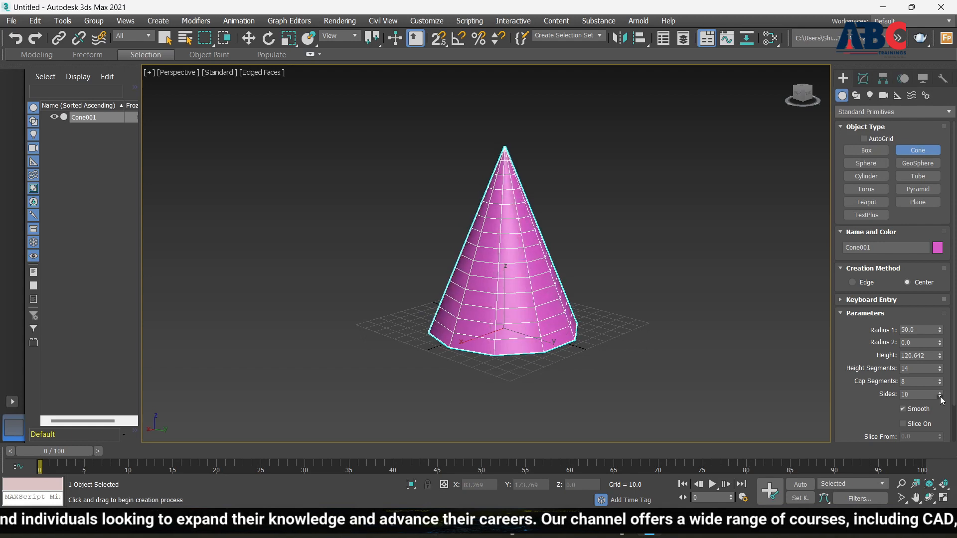
{"action": "left_click", "coordinate": [940, 397]}
{"action": "left_click", "coordinate": [941, 397]}
{"action": "left_click", "coordinate": [940, 397]}
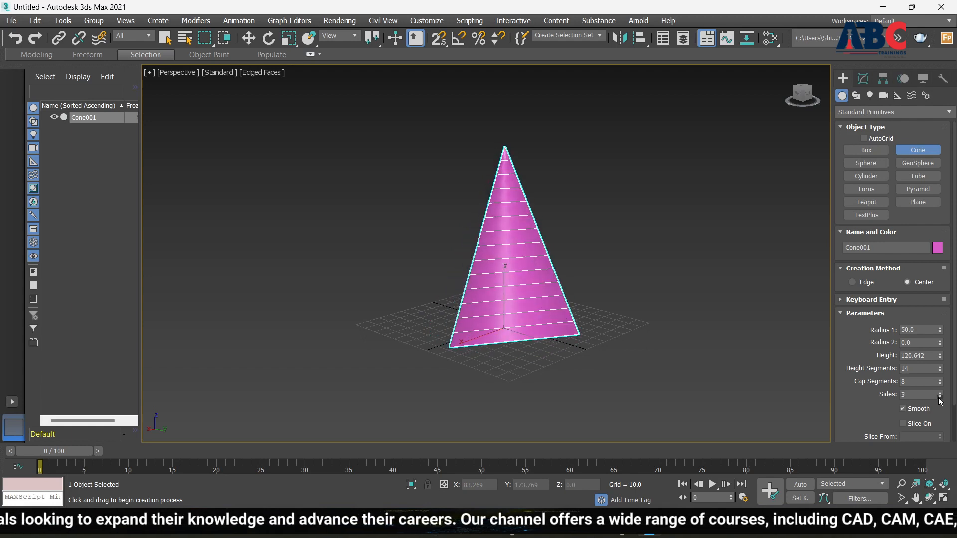
{"action": "middle_click_drag", "start_coordinate": [658, 331], "coordinate": [613, 320], "text": "alt"}
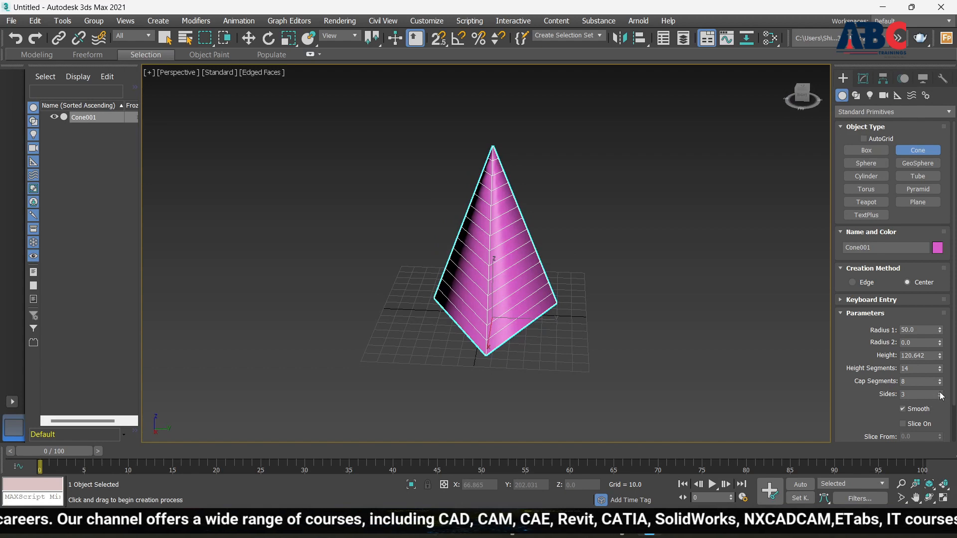
{"action": "left_click_drag", "start_coordinate": [941, 394], "coordinate": [941, 394]}
{"action": "scroll", "coordinate": [631, 300], "scroll_direction": "up", "scroll_amount": 5}
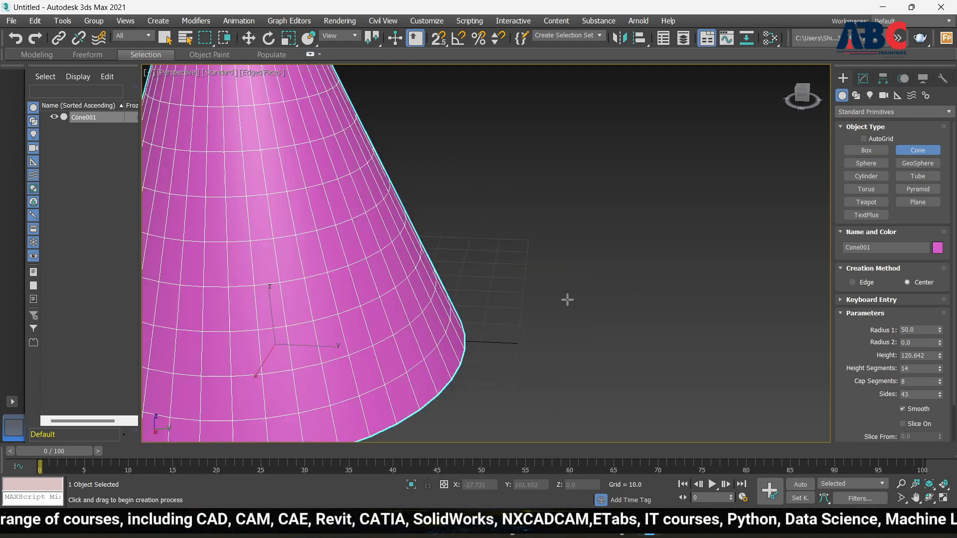
{"action": "scroll", "coordinate": [567, 299], "scroll_direction": "down", "scroll_amount": 5}
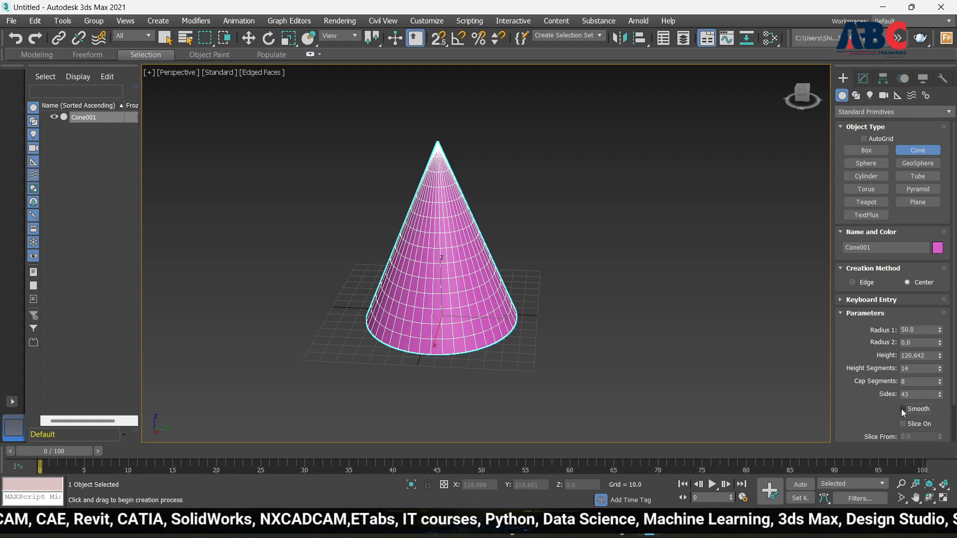
Step: Switch Smooth off and bring the cone's Sides back down to 10
{"action": "left_click", "coordinate": [903, 409]}
{"action": "scroll", "coordinate": [405, 310], "scroll_direction": "up", "scroll_amount": 5}
{"action": "scroll", "coordinate": [433, 304], "scroll_direction": "down", "scroll_amount": 5}
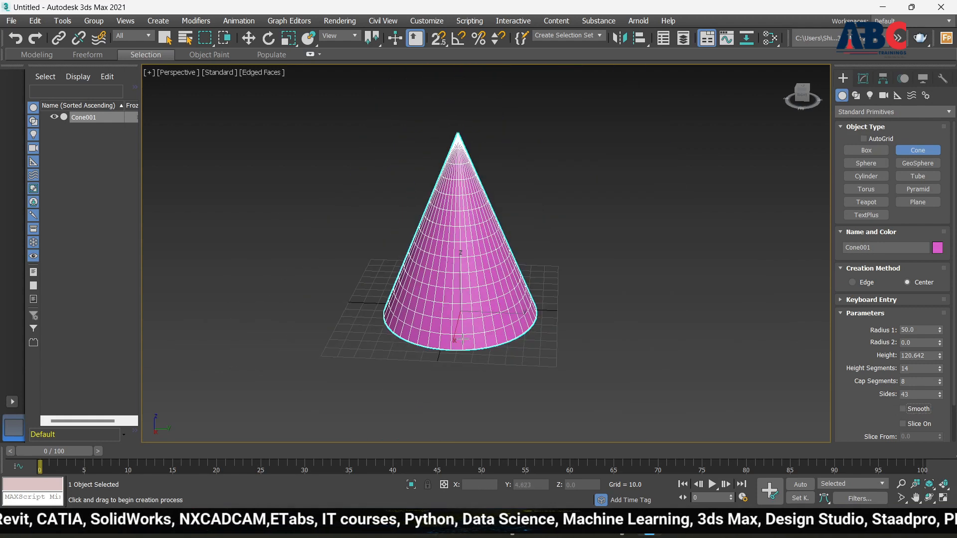
{"action": "left_click", "coordinate": [939, 394]}
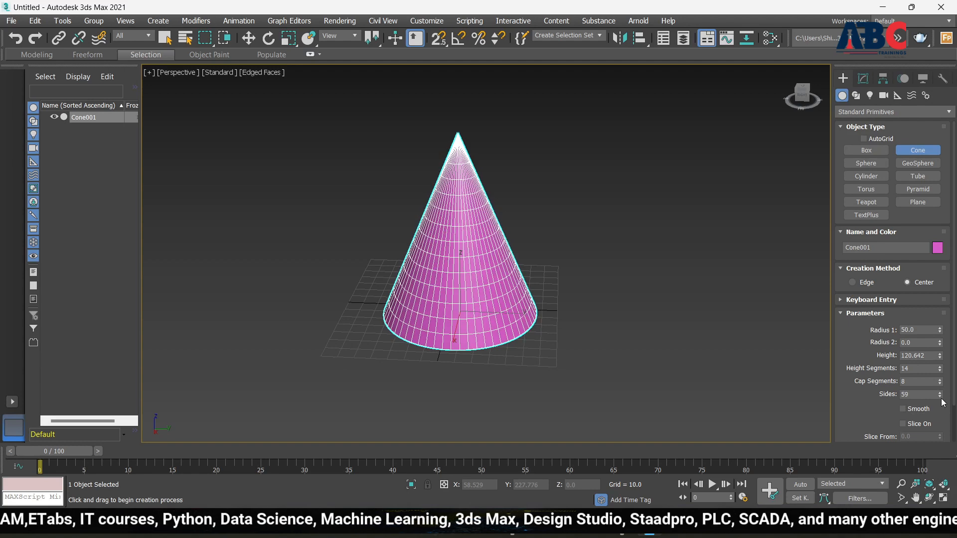
{"action": "left_click", "coordinate": [940, 398]}
{"action": "left_click", "coordinate": [941, 398]}
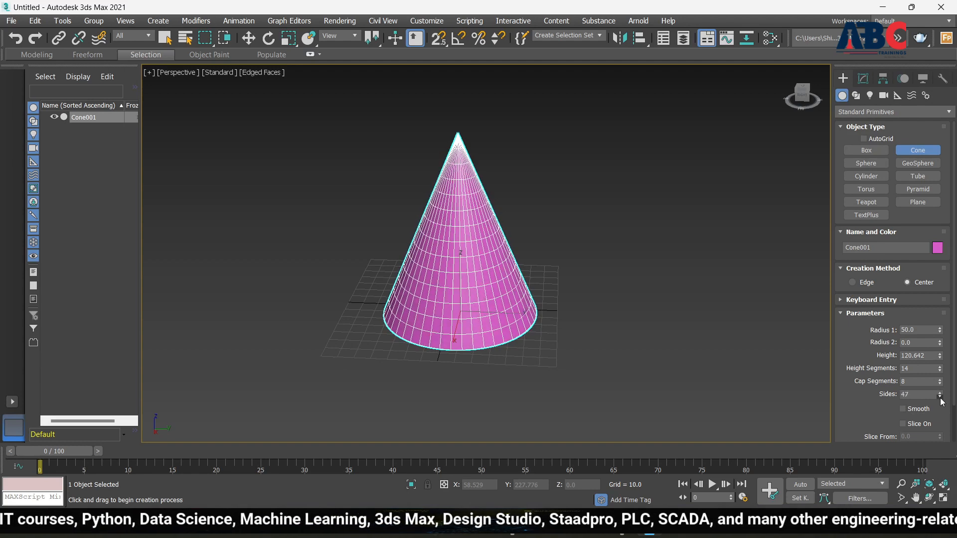
{"action": "left_click", "coordinate": [941, 398]}
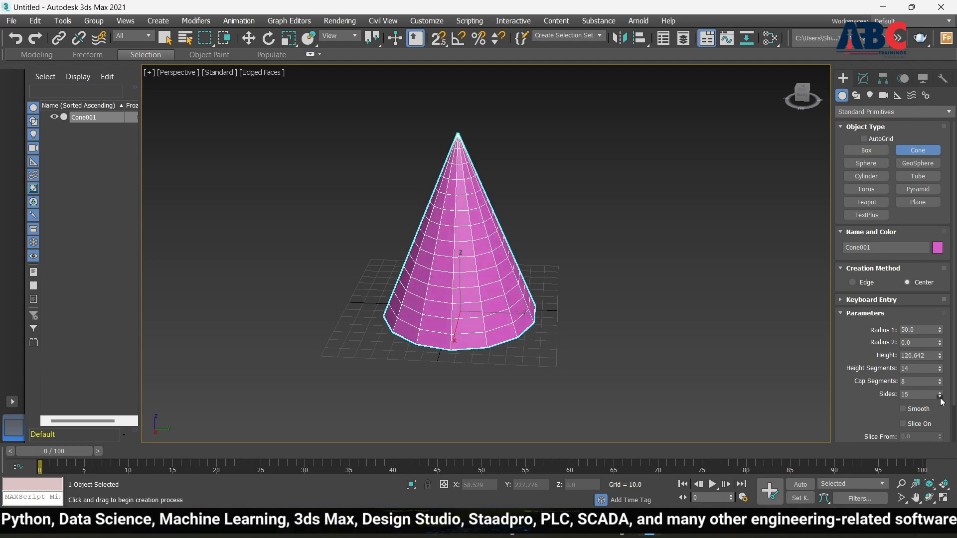
{"action": "middle_click_drag", "start_coordinate": [567, 326], "coordinate": [664, 302], "text": "alt"}
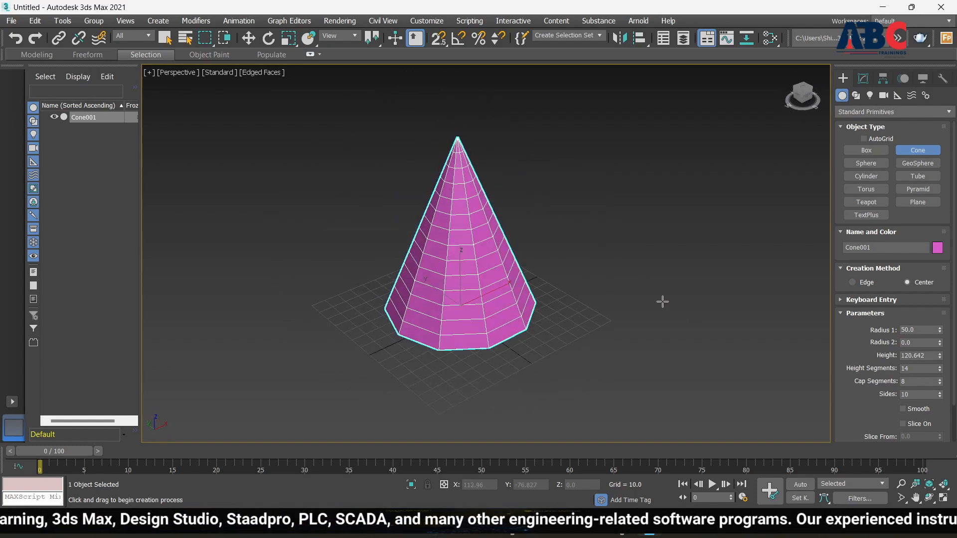
Step: Hide the edged faces and switch Smooth back on for the 10-sided cone
{"action": "key", "text": "F4"}
{"action": "scroll", "coordinate": [474, 262], "scroll_direction": "up", "scroll_amount": 5}
{"action": "scroll", "coordinate": [456, 271], "scroll_direction": "down", "scroll_amount": 5}
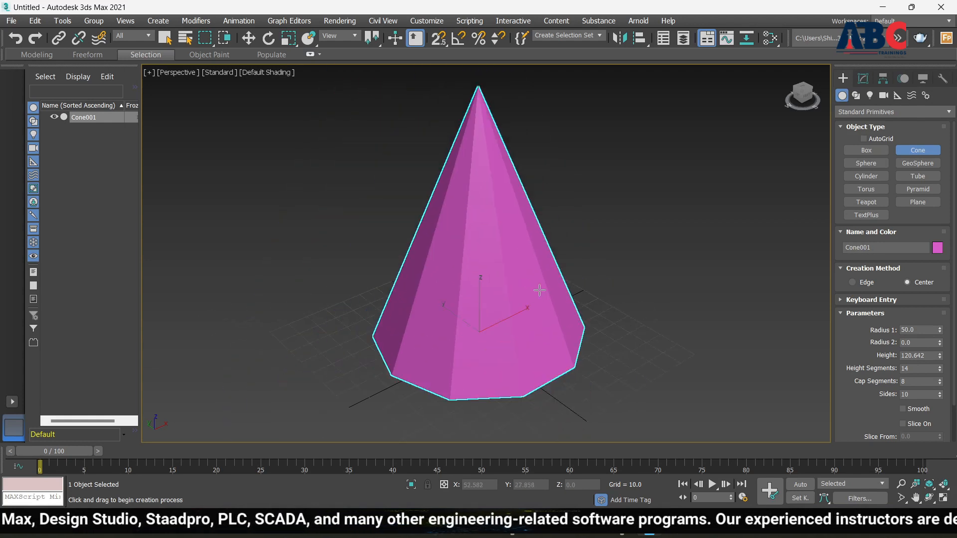
{"action": "middle_click_drag", "start_coordinate": [456, 271], "coordinate": [466, 298], "text": "alt"}
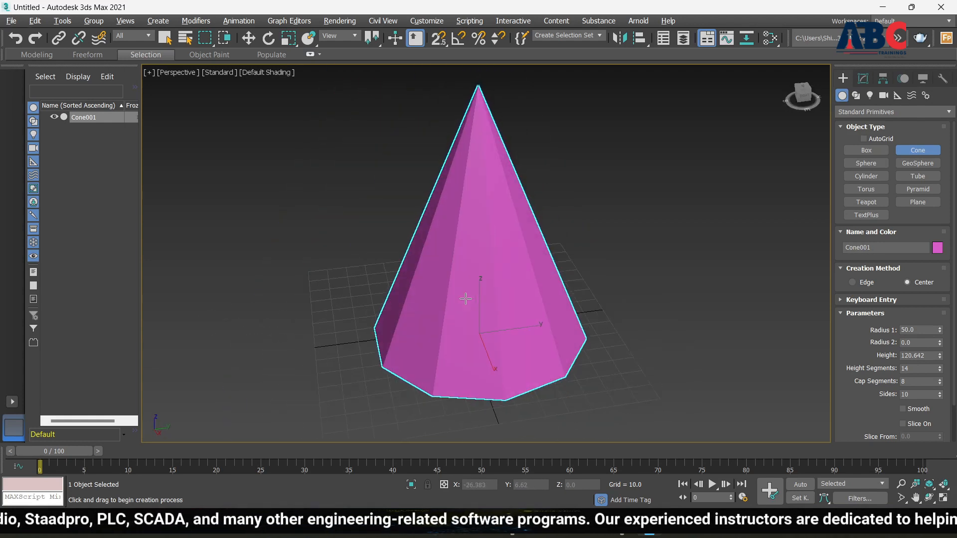
{"action": "left_click", "coordinate": [903, 409]}
{"action": "scroll", "coordinate": [648, 326], "scroll_direction": "up", "scroll_amount": 3}
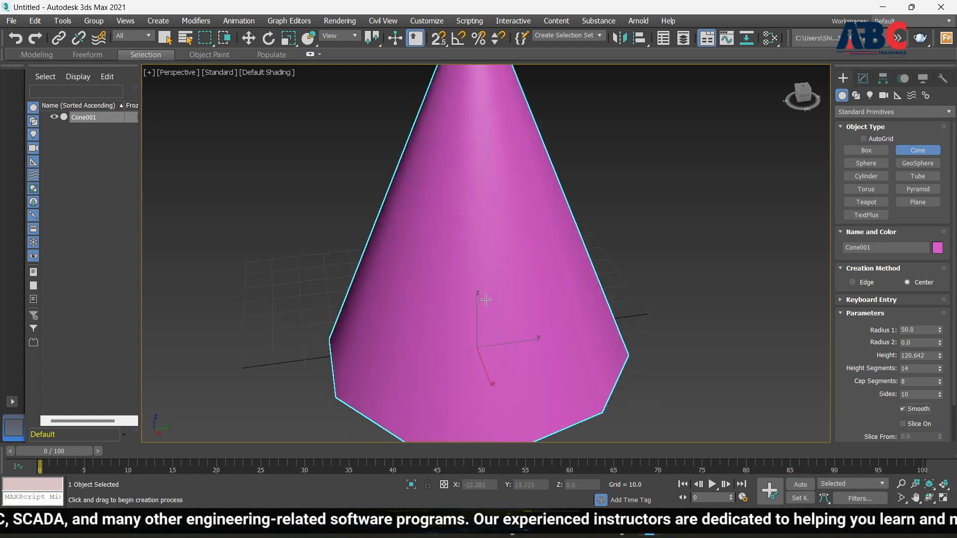
{"action": "scroll", "coordinate": [648, 325], "scroll_direction": "down", "scroll_amount": 3}
{"action": "mouse_move", "coordinate": [648, 325]}
{"action": "middle_mouse_down", "text": "alt"}
{"action": "mouse_move", "coordinate": [495, 286]}
{"action": "mouse_move", "coordinate": [486, 220]}
{"action": "mouse_move", "coordinate": [607, 309]}
{"action": "mouse_move", "coordinate": [481, 319]}
{"action": "middle_mouse_up", "text": "alt"}
{"action": "scroll", "coordinate": [768, 372], "scroll_direction": "down", "scroll_amount": 4}
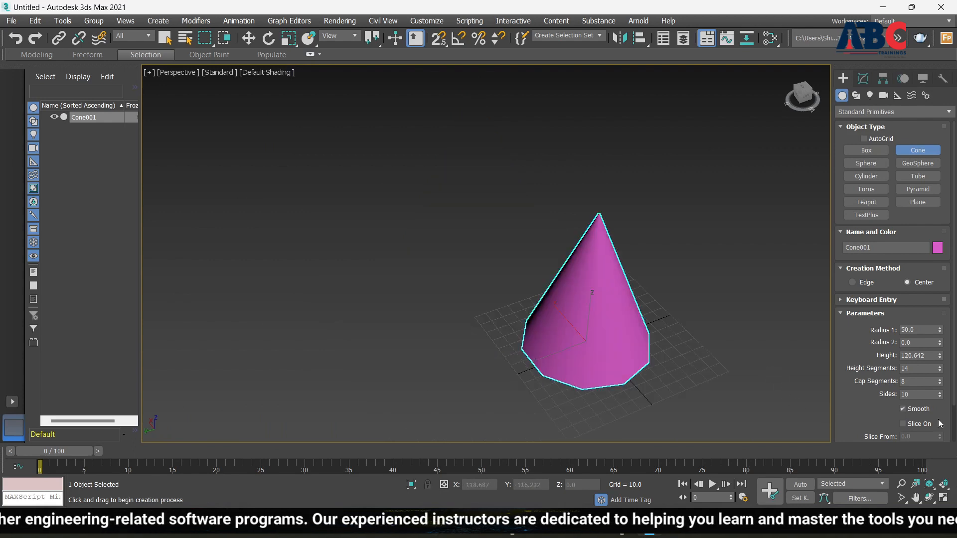
{"action": "scroll", "coordinate": [871, 435], "scroll_direction": "down", "scroll_amount": 2}
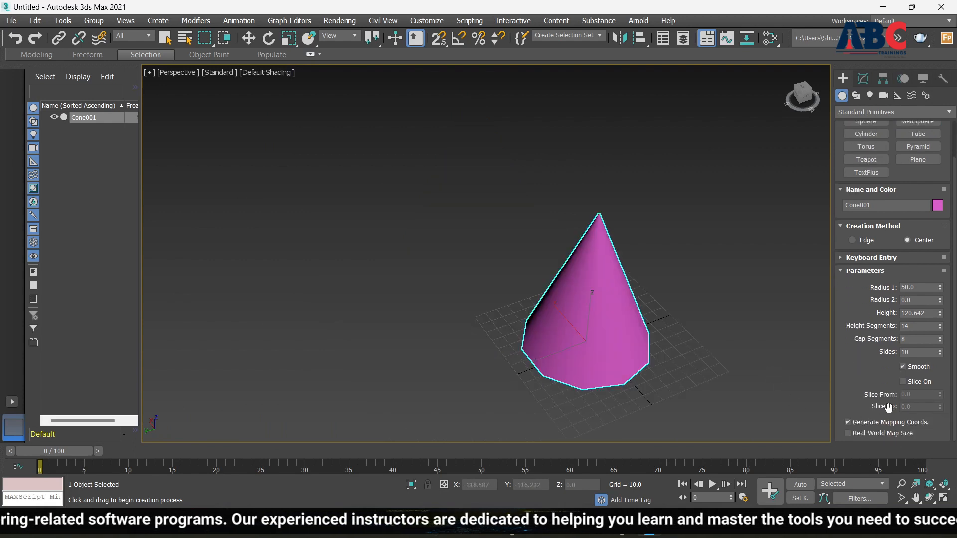
Step: Enable Slice On and drag Slice From and Slice To to cut the cone into a wedge
{"action": "left_click", "coordinate": [903, 382]}
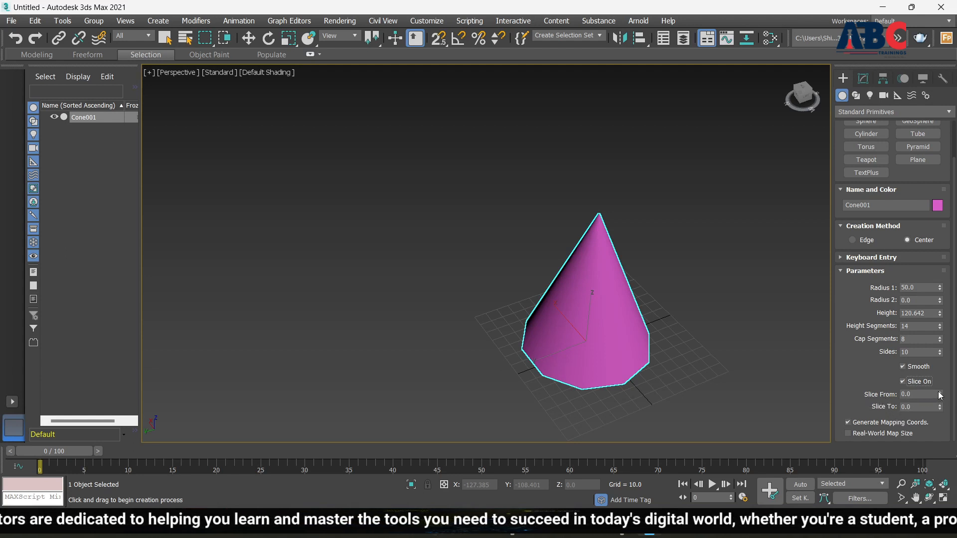
{"action": "left_click_drag", "start_coordinate": [940, 395], "coordinate": [687, 490]}
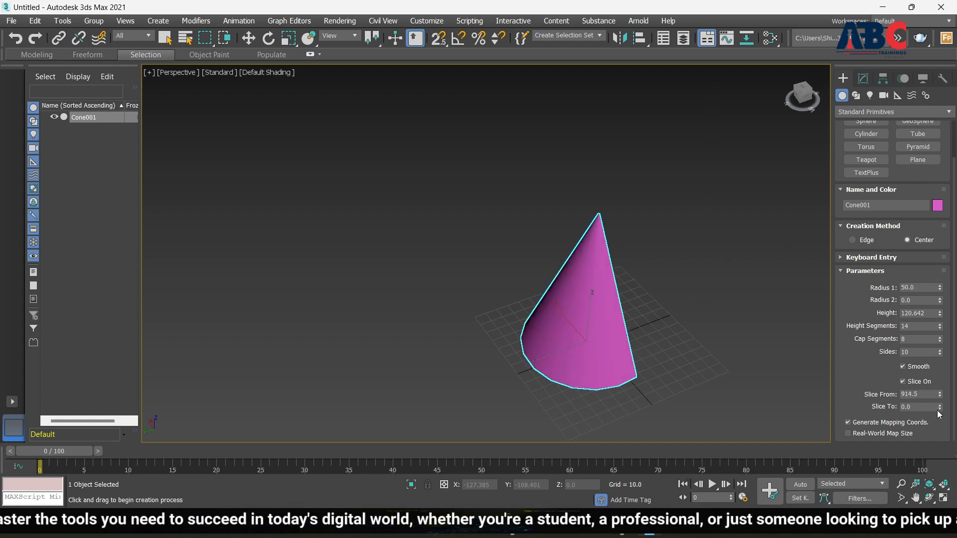
{"action": "left_click_drag", "start_coordinate": [941, 411], "coordinate": [773, 71]}
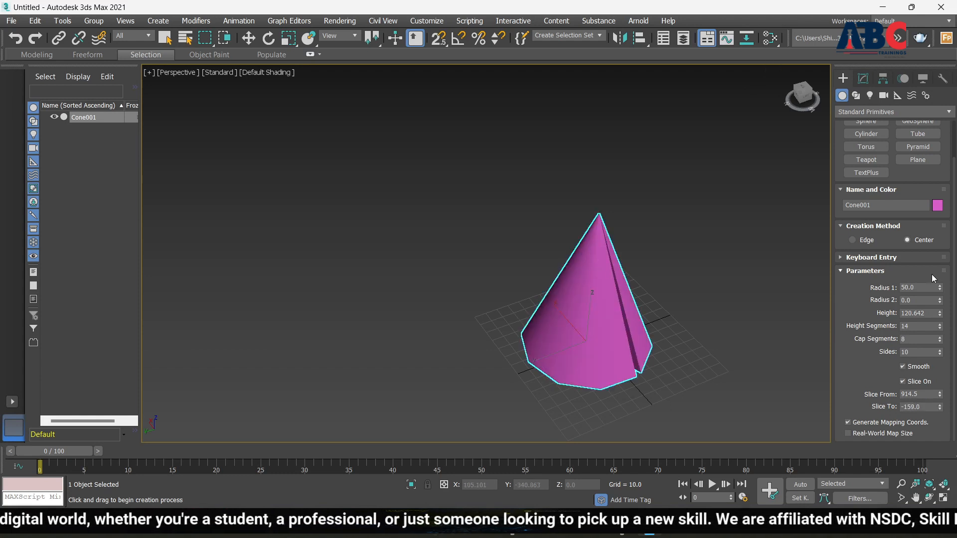
Step: Reset Slice From and Slice To to 0 and switch Slice On off
{"action": "left_click", "coordinate": [928, 395]}
{"action": "type", "text": "0"}
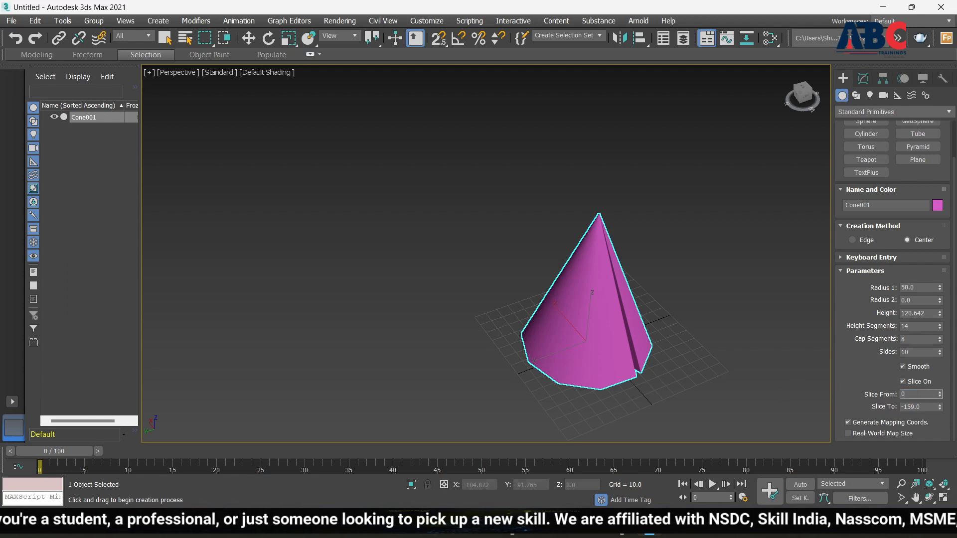
{"action": "key", "text": "Return"}
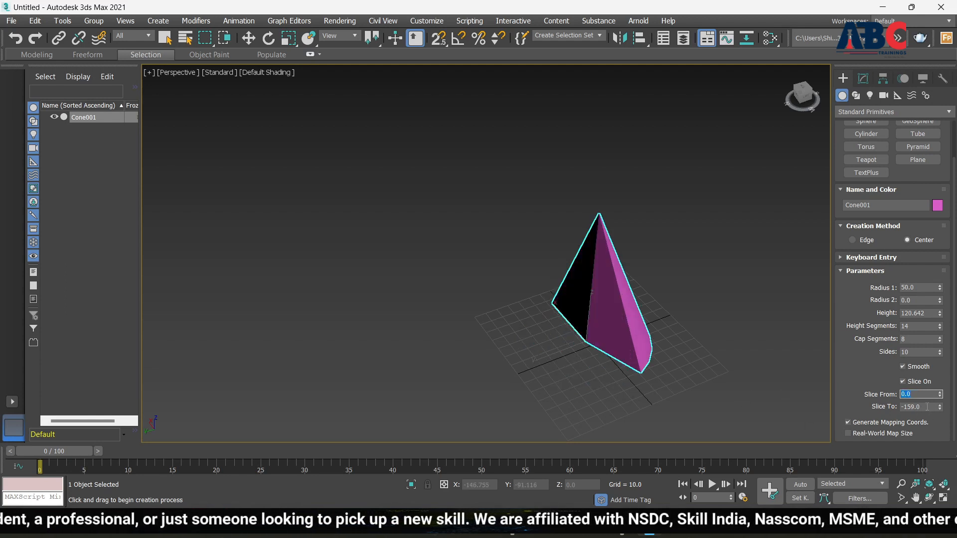
{"action": "left_click", "coordinate": [928, 407]}
{"action": "type", "text": "0"}
{"action": "key", "text": "Return"}
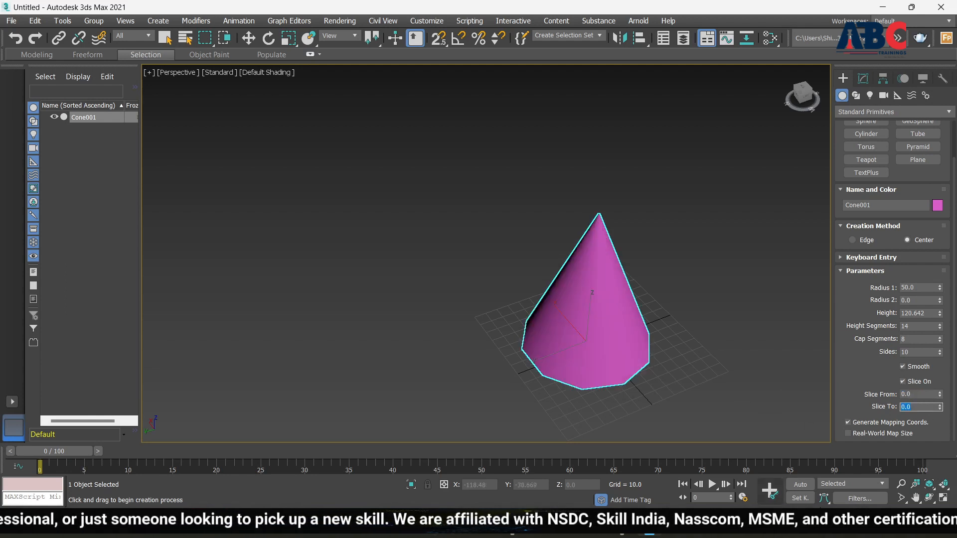
{"action": "left_click", "coordinate": [903, 381]}
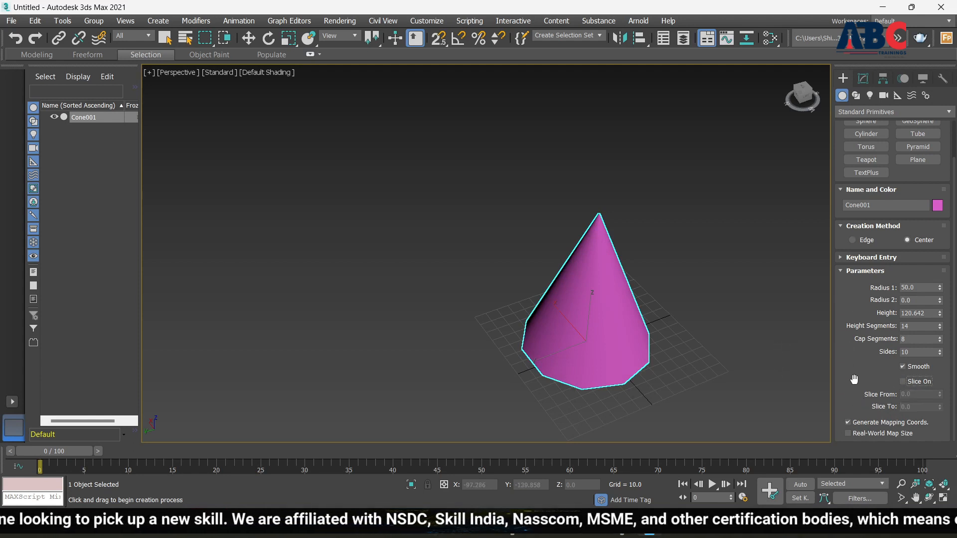
Step: Exit cone creation, delete Cone001, and toggle the home grid off and on with G
{"action": "right_click", "coordinate": [611, 306]}
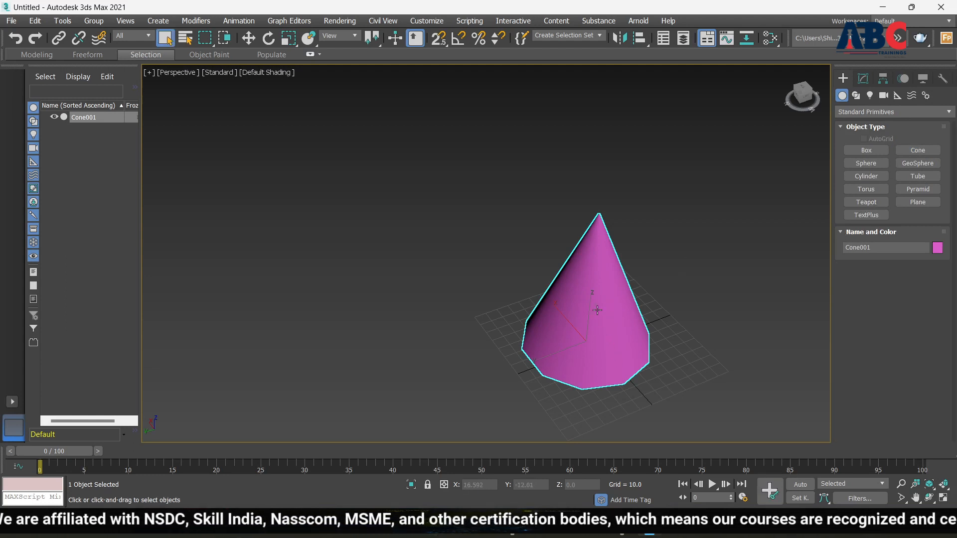
{"action": "key", "text": "Delete"}
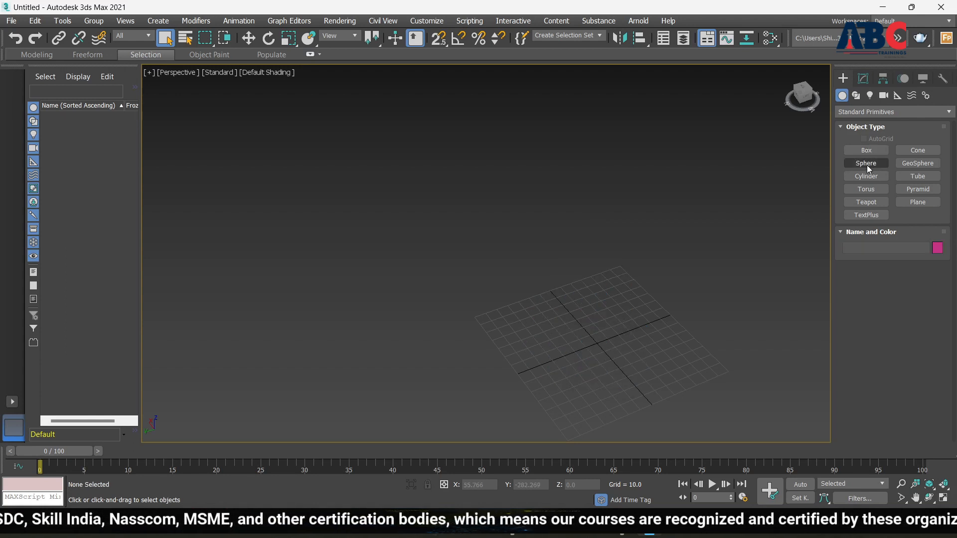
{"action": "scroll", "coordinate": [375, 296], "scroll_direction": "down", "scroll_amount": 8}
{"action": "scroll", "coordinate": [481, 366], "scroll_direction": "up", "scroll_amount": 10}
{"action": "scroll", "coordinate": [444, 223], "scroll_direction": "up", "scroll_amount": 4}
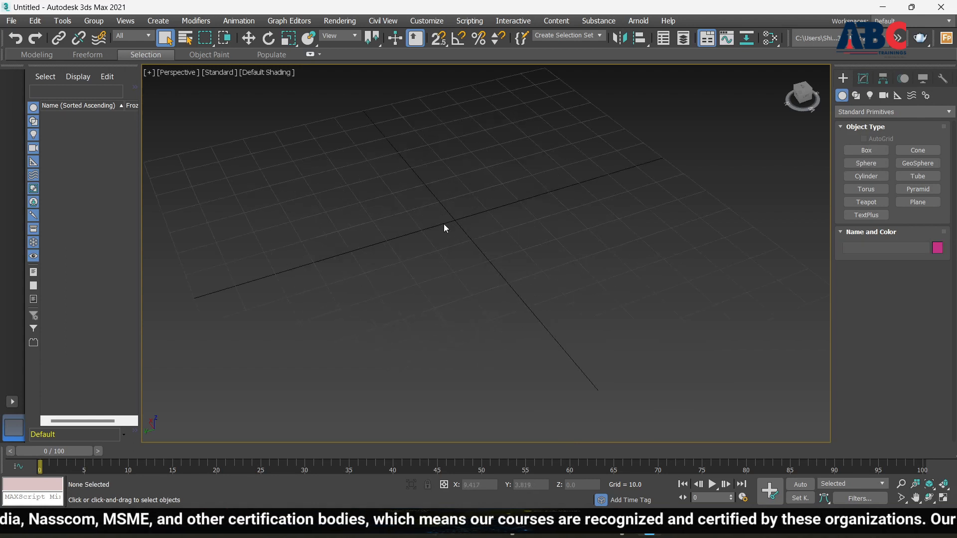
{"action": "scroll", "coordinate": [512, 297], "scroll_direction": "down", "scroll_amount": 6}
{"action": "scroll", "coordinate": [472, 257], "scroll_direction": "up", "scroll_amount": 6}
{"action": "scroll", "coordinate": [471, 258], "scroll_direction": "down", "scroll_amount": 4}
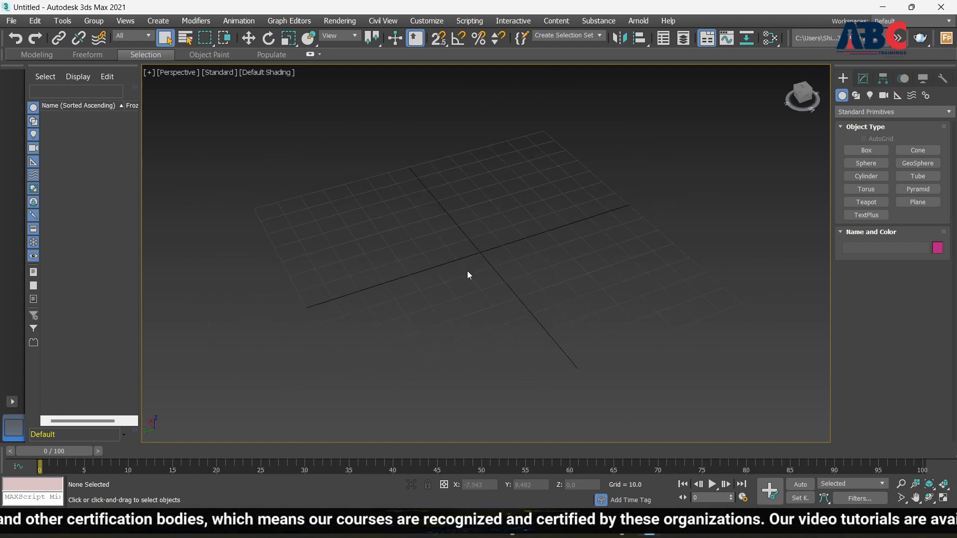
{"action": "key", "text": "g"}
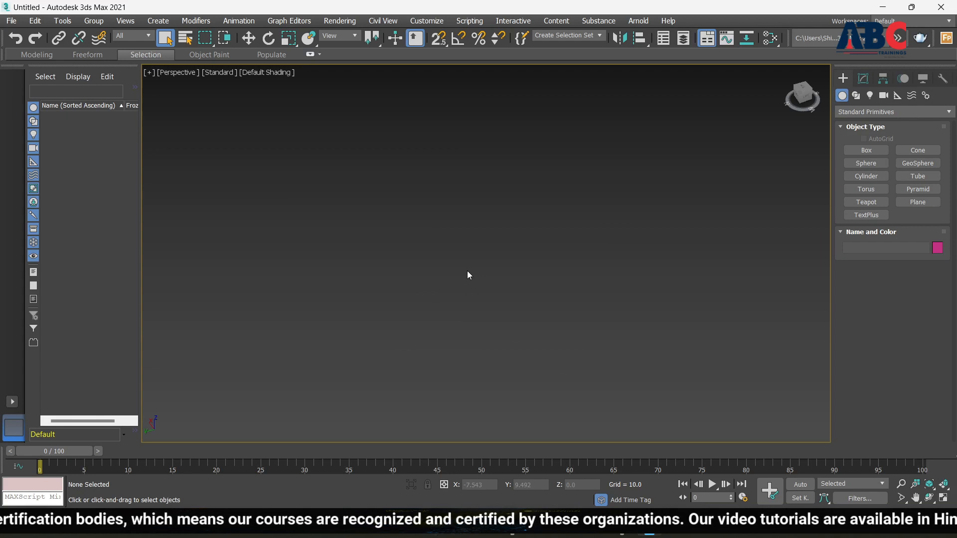
{"action": "key", "text": "g"}
{"action": "key", "text": "g"}
{"action": "key", "text": "g"}
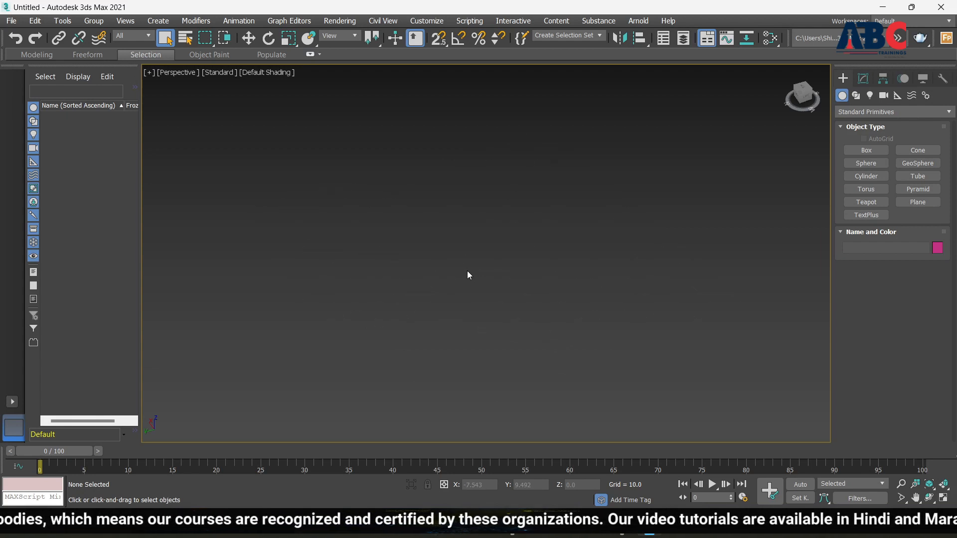
Step: Create a green Sphere001 of radius 32.965 at the grid origin with Edged Faces shown
{"action": "left_click", "coordinate": [878, 165]}
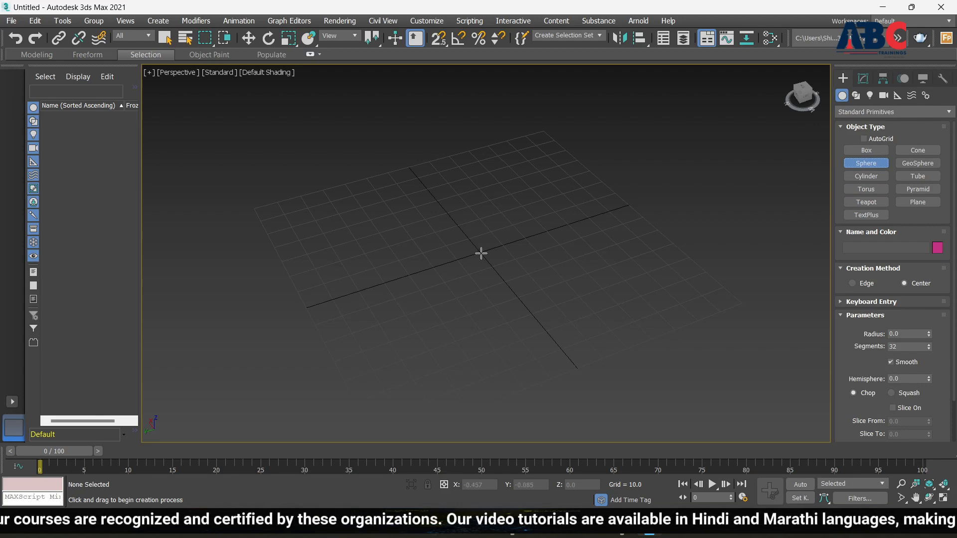
{"action": "left_click_drag", "start_coordinate": [481, 254], "coordinate": [558, 287]}
{"action": "scroll", "coordinate": [586, 225], "scroll_direction": "down", "scroll_amount": 2}
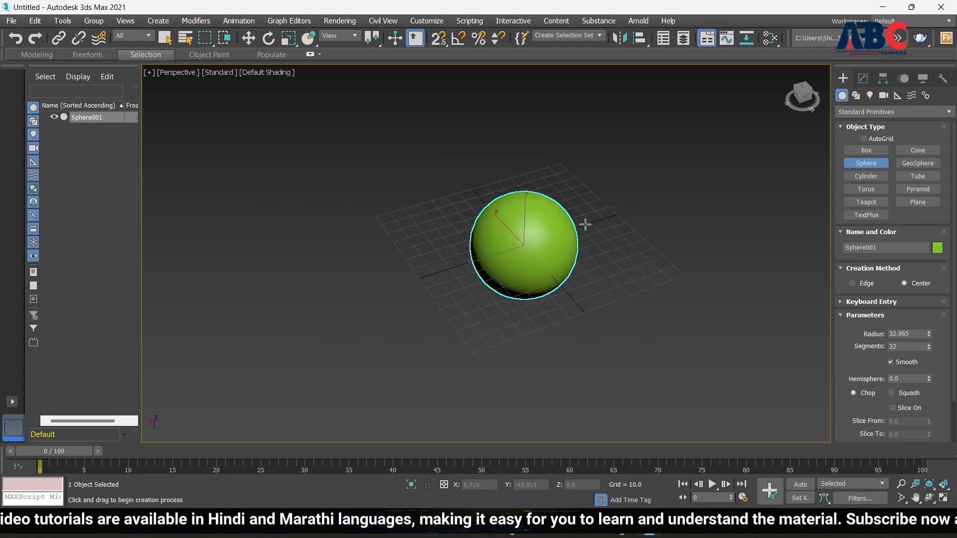
{"action": "middle_click_drag", "start_coordinate": [574, 339], "coordinate": [560, 270], "text": "alt"}
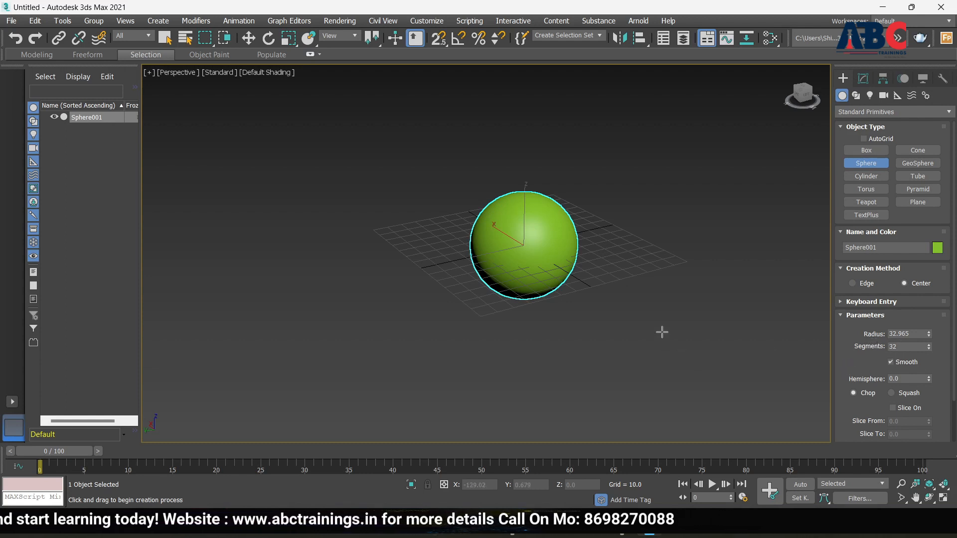
{"action": "key", "text": "F4"}
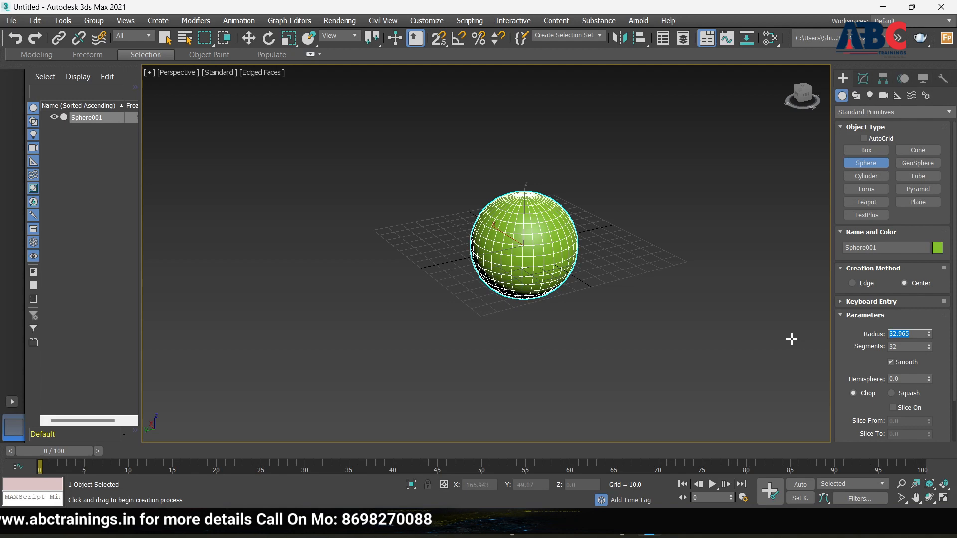
Step: Set the sphere's Radius to 15.0
{"action": "key", "text": "Return"}
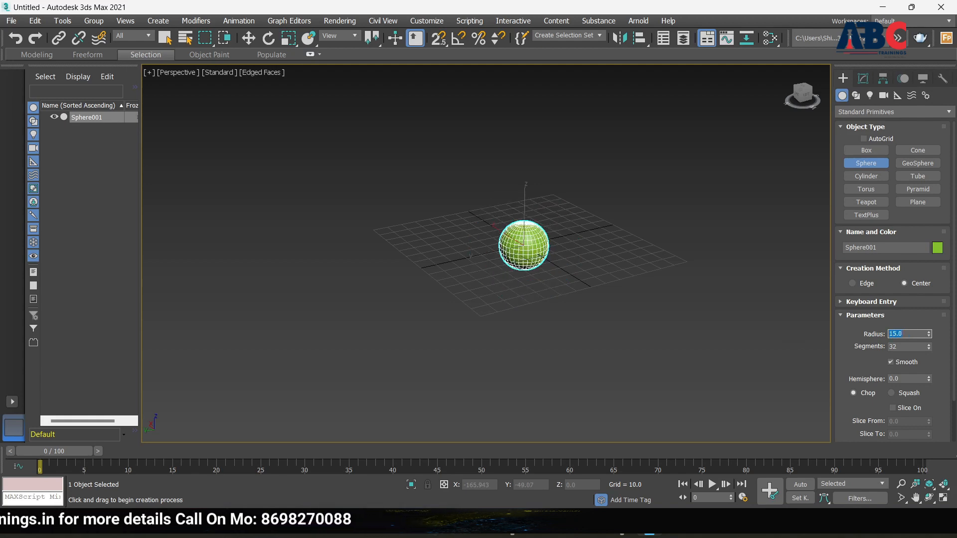
{"action": "scroll", "coordinate": [490, 289], "scroll_direction": "up", "scroll_amount": 5}
{"action": "scroll", "coordinate": [453, 219], "scroll_direction": "down", "scroll_amount": 4}
{"action": "scroll", "coordinate": [504, 181], "scroll_direction": "up", "scroll_amount": 2}
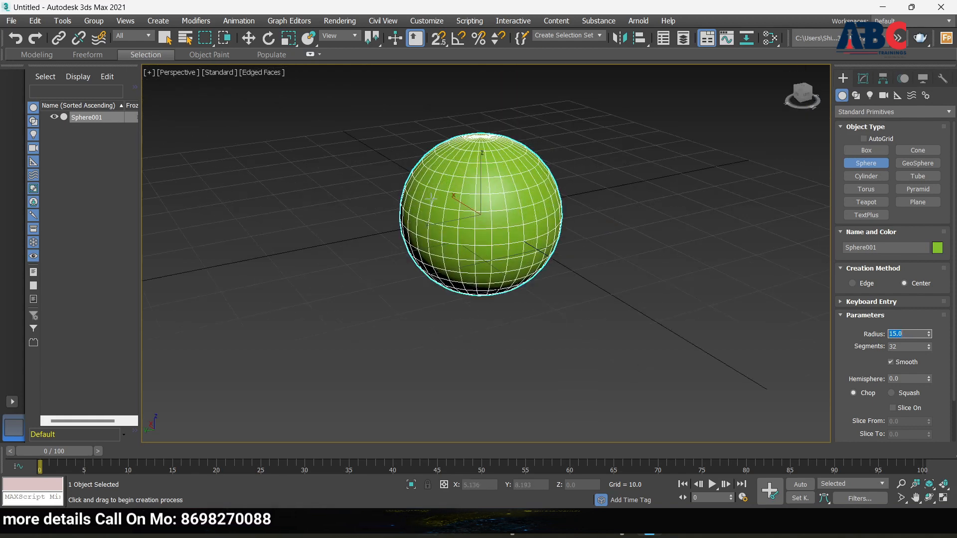
{"action": "scroll", "coordinate": [431, 192], "scroll_direction": "up", "scroll_amount": 3}
{"action": "scroll", "coordinate": [426, 180], "scroll_direction": "down", "scroll_amount": 4}
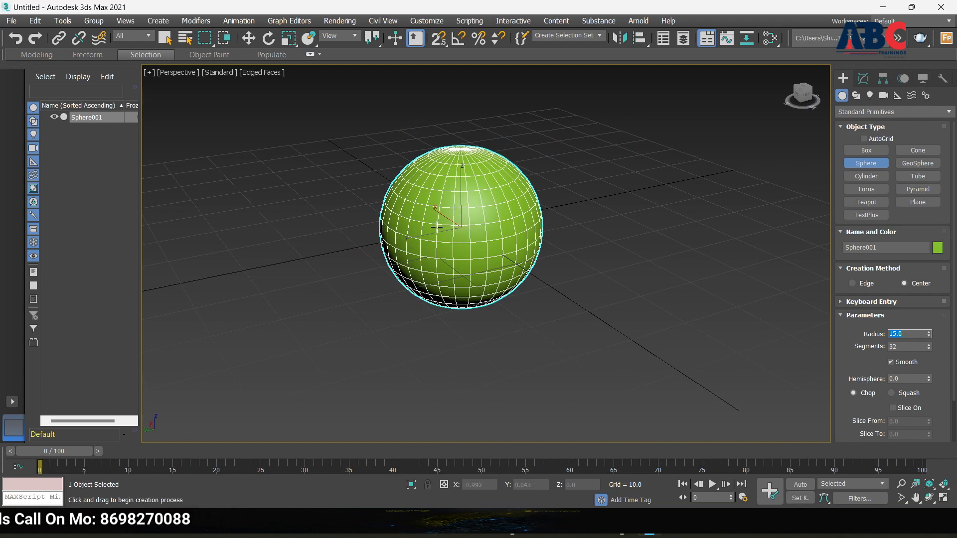
{"action": "scroll", "coordinate": [466, 235], "scroll_direction": "down", "scroll_amount": 4}
{"action": "scroll", "coordinate": [459, 247], "scroll_direction": "up", "scroll_amount": 4}
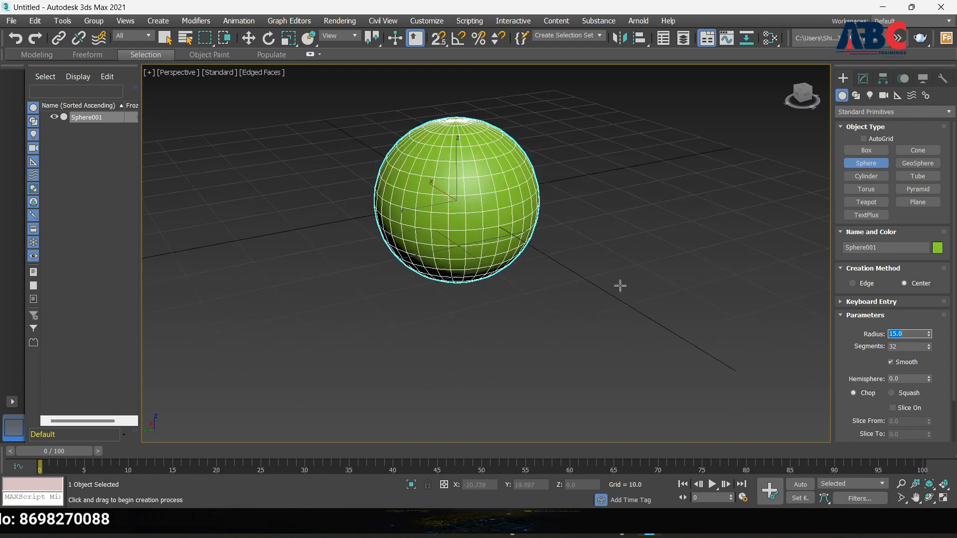
Step: Lower the sphere's Segments to 16 for a faceted surface
{"action": "left_click", "coordinate": [929, 349]}
{"action": "left_click", "coordinate": [929, 350]}
{"action": "left_click", "coordinate": [929, 349]}
{"action": "left_click", "coordinate": [930, 349]}
{"action": "left_click", "coordinate": [929, 349]}
{"action": "left_click", "coordinate": [929, 349]}
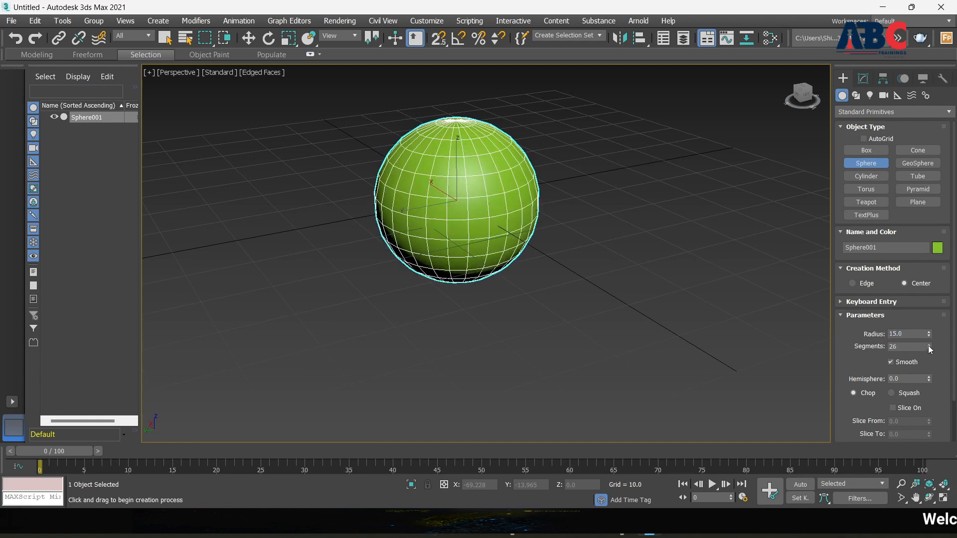
{"action": "left_click", "coordinate": [930, 348]}
{"action": "left_click", "coordinate": [930, 348]}
{"action": "left_click", "coordinate": [930, 348]}
{"action": "left_click", "coordinate": [930, 348]}
{"action": "left_click", "coordinate": [930, 348]}
{"action": "left_click", "coordinate": [929, 348]}
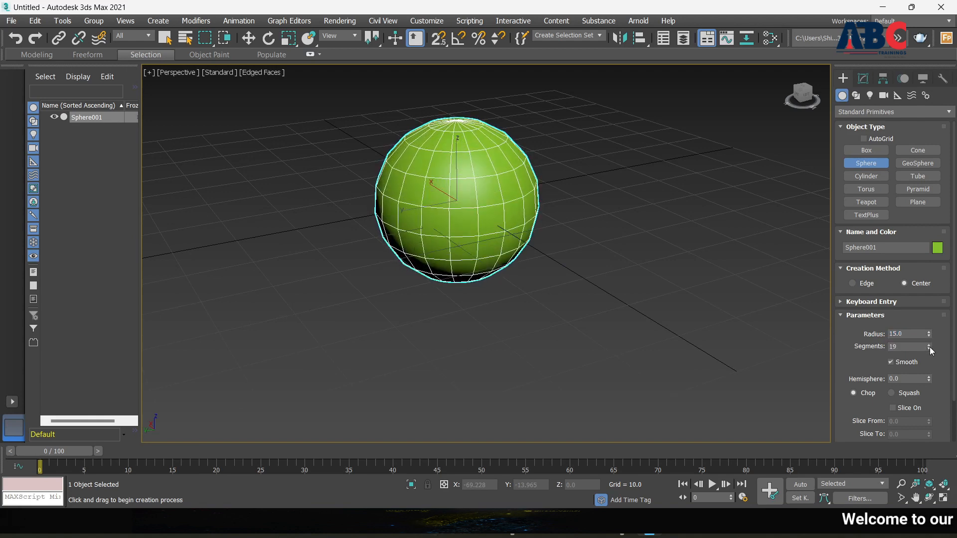
{"action": "left_click", "coordinate": [930, 348]}
{"action": "left_click", "coordinate": [930, 348]}
{"action": "left_click", "coordinate": [929, 350]}
{"action": "middle_click_drag", "start_coordinate": [510, 307], "coordinate": [483, 272], "text": "alt"}
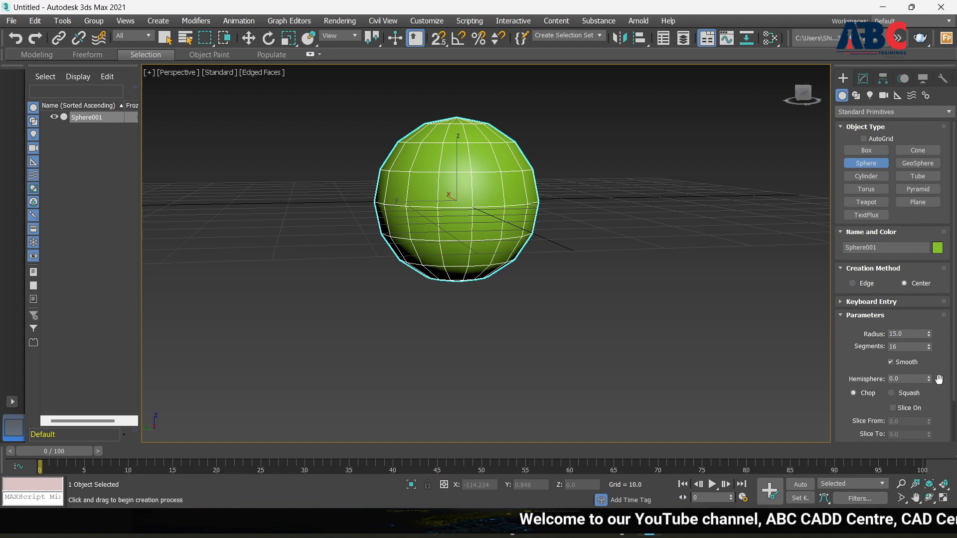
Step: Drag Hemisphere up to cut the sphere into a shallow dome
{"action": "left_click_drag", "start_coordinate": [931, 381], "coordinate": [930, 344]}
{"action": "scroll", "coordinate": [577, 283], "scroll_direction": "up", "scroll_amount": 3}
{"action": "middle_click_drag", "start_coordinate": [577, 283], "coordinate": [563, 302], "text": "alt"}
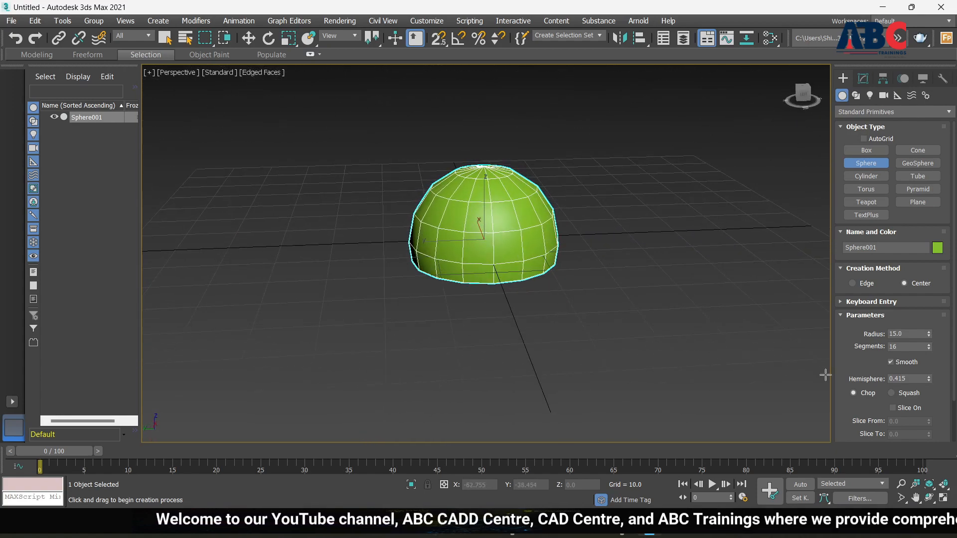
Step: Reset Hemisphere to 0.0 and switch the hemisphere mode from Chop to Squash
{"action": "double_click", "coordinate": [921, 379]}
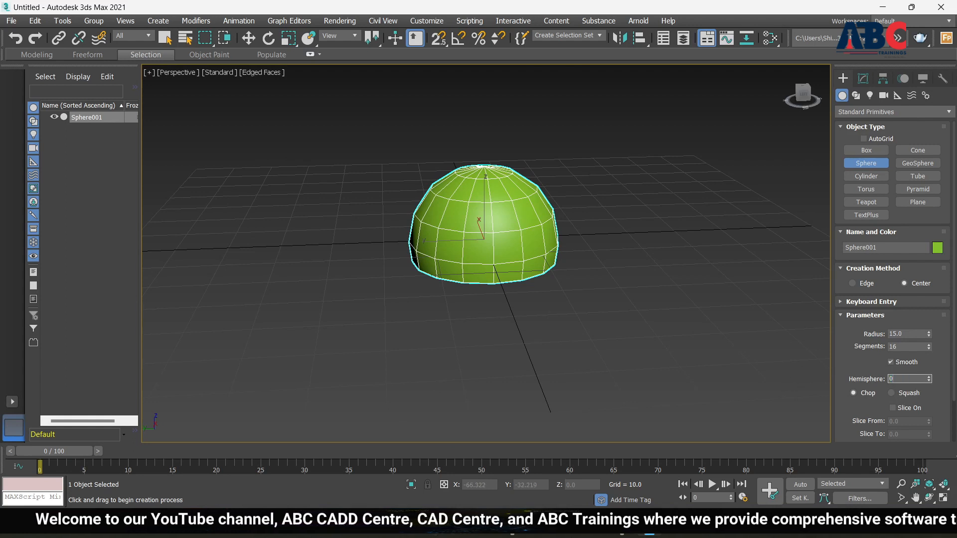
{"action": "type", "text": "0"}
{"action": "key", "text": "Return"}
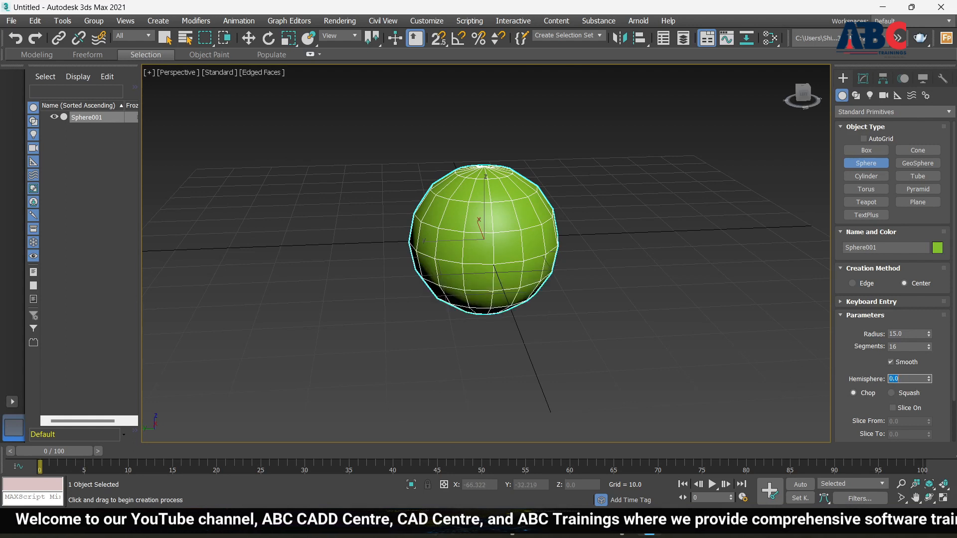
{"action": "left_click", "coordinate": [892, 394]}
{"action": "scroll", "coordinate": [905, 402], "scroll_direction": "down", "scroll_amount": 1}
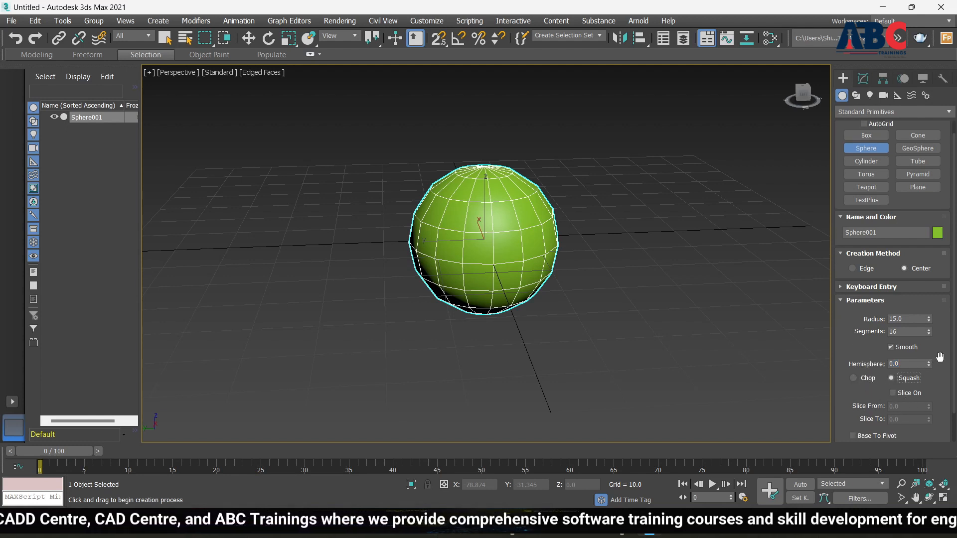
{"action": "mouse_move", "coordinate": [929, 365]}
{"action": "left_mouse_down"}
{"action": "mouse_move", "coordinate": [929, 281]}
{"action": "mouse_move", "coordinate": [940, 374]}
{"action": "left_mouse_up"}
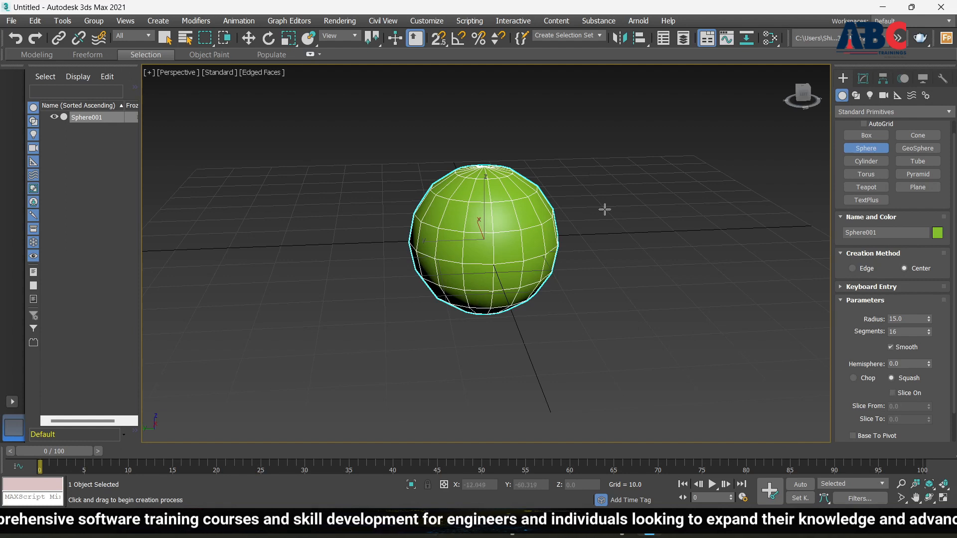
{"action": "left_click", "coordinate": [893, 394]}
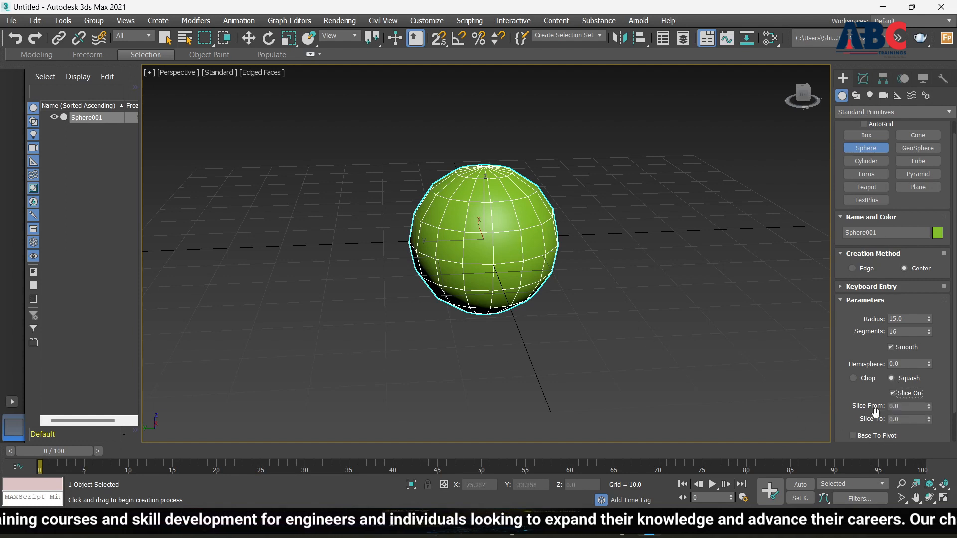
{"action": "left_click_drag", "start_coordinate": [929, 406], "coordinate": [883, 310]}
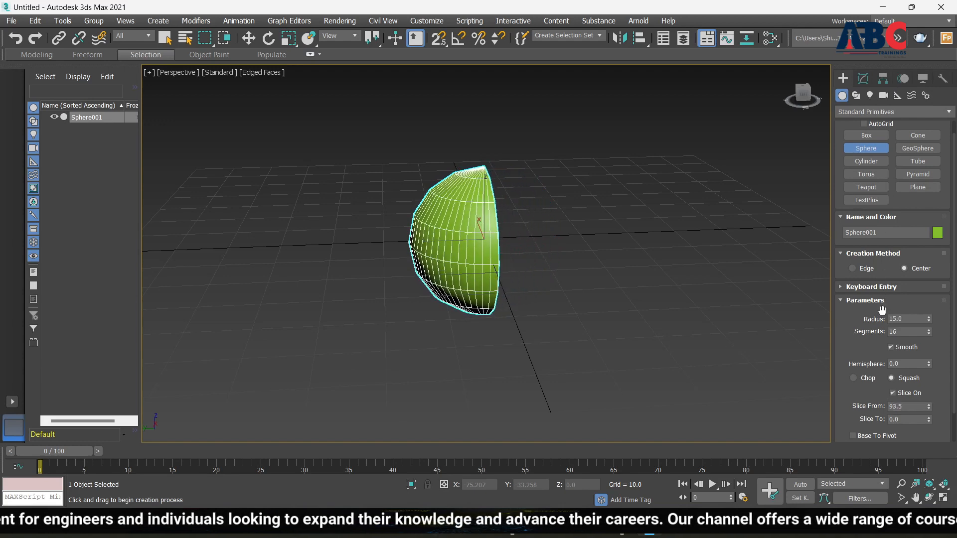
{"action": "left_click", "coordinate": [892, 393]}
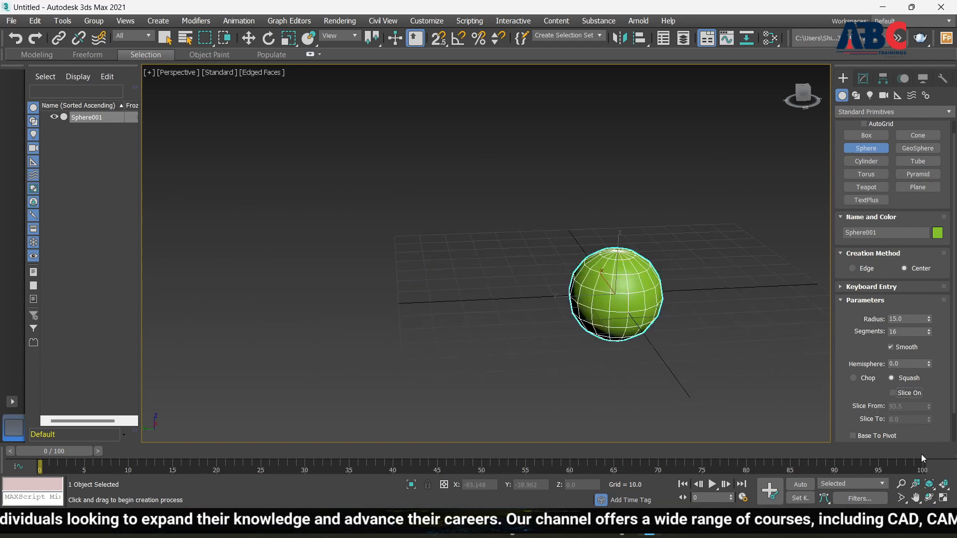
{"action": "scroll", "coordinate": [855, 420], "scroll_direction": "down", "scroll_amount": 2}
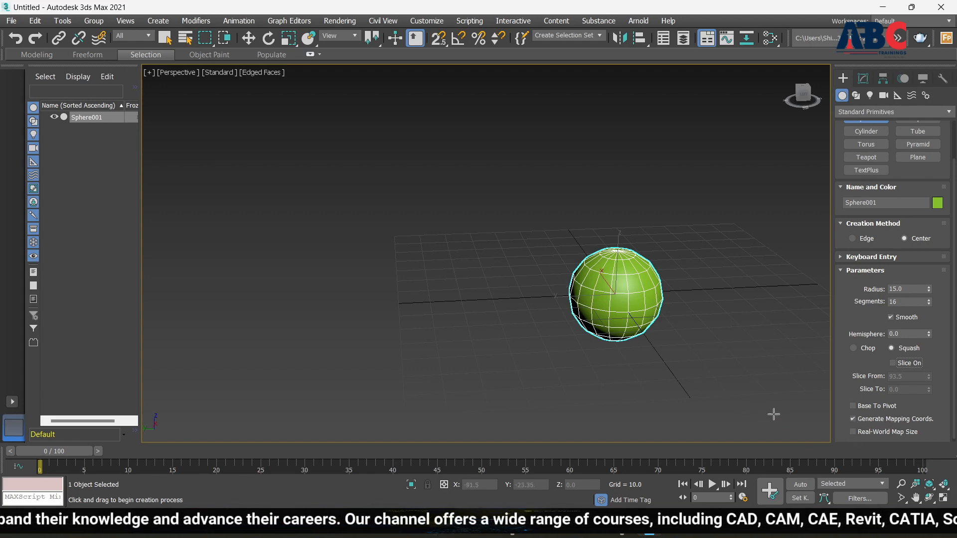
{"action": "scroll", "coordinate": [634, 327], "scroll_direction": "up", "scroll_amount": 5}
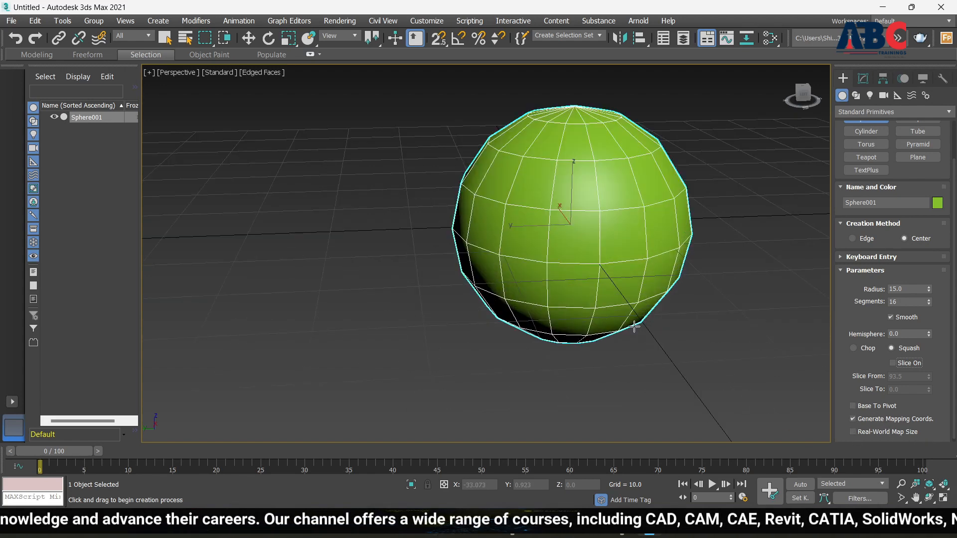
{"action": "scroll", "coordinate": [634, 326], "scroll_direction": "down", "scroll_amount": 4}
{"action": "mouse_move", "coordinate": [662, 358]}
{"action": "middle_mouse_down", "text": "alt"}
{"action": "mouse_move", "coordinate": [650, 329]}
{"action": "mouse_move", "coordinate": [655, 362]}
{"action": "middle_mouse_up", "text": "alt"}
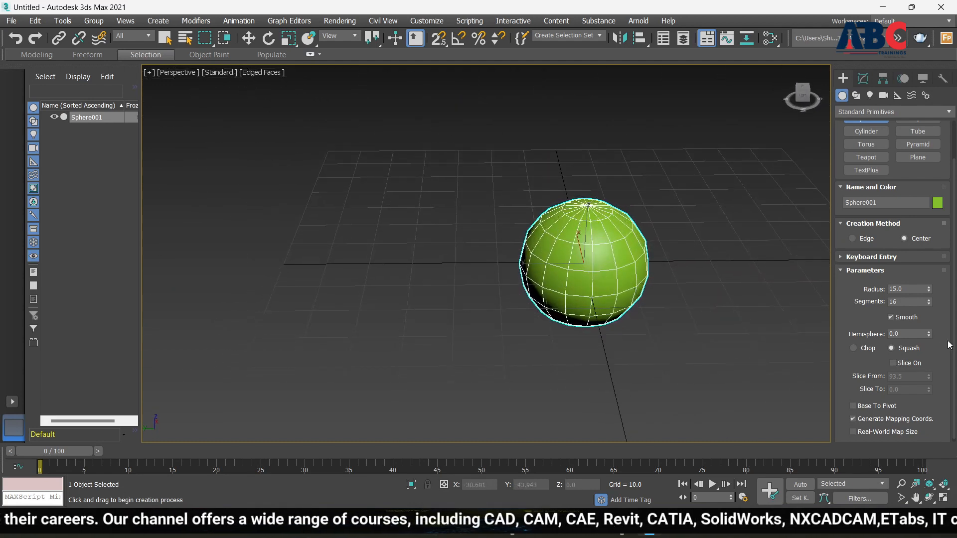
Step: Push Sphere001's Segments up to 99, then bring them back down to 52
{"action": "mouse_move", "coordinate": [928, 301]}
{"action": "left_mouse_down"}
{"action": "mouse_move", "coordinate": [932, 262]}
{"action": "mouse_move", "coordinate": [931, 287]}
{"action": "left_mouse_up"}
{"action": "middle_click_drag", "start_coordinate": [671, 325], "coordinate": [643, 284], "text": "alt"}
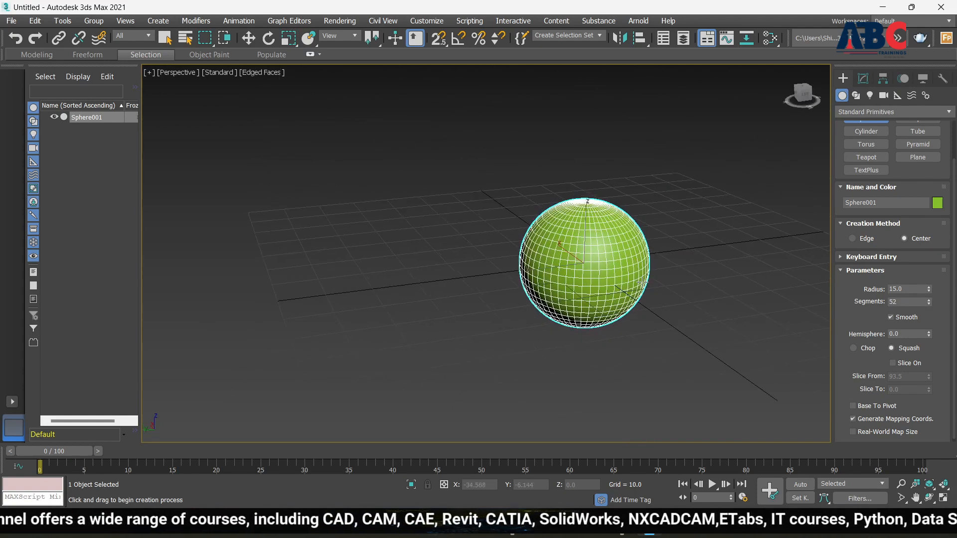
{"action": "scroll", "coordinate": [642, 284], "scroll_direction": "up", "scroll_amount": 3}
{"action": "scroll", "coordinate": [624, 319], "scroll_direction": "down", "scroll_amount": 3}
{"action": "scroll", "coordinate": [624, 319], "scroll_direction": "down", "scroll_amount": 4}
{"action": "middle_click_drag", "start_coordinate": [650, 322], "coordinate": [633, 309], "text": "alt"}
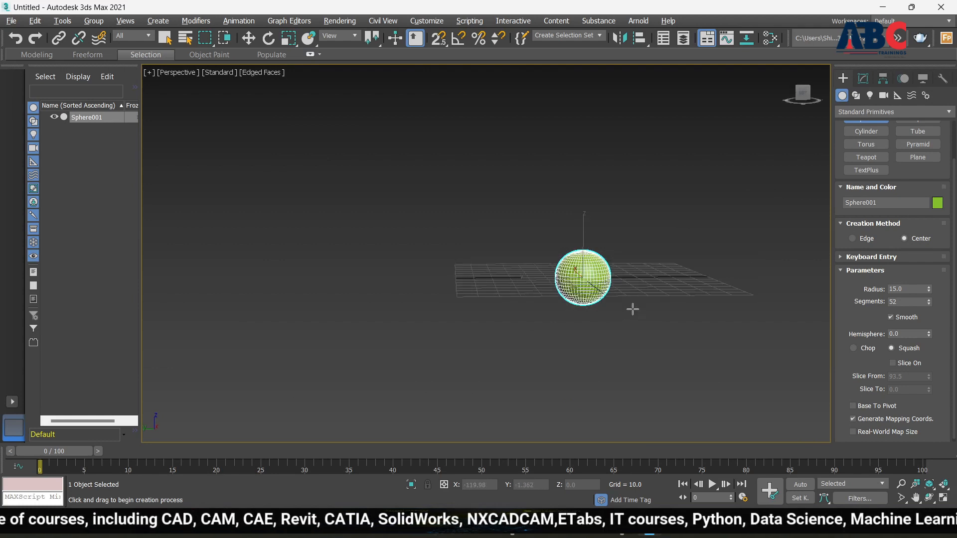
{"action": "scroll", "coordinate": [633, 310], "scroll_direction": "up", "scroll_amount": 4}
{"action": "scroll", "coordinate": [726, 360], "scroll_direction": "down", "scroll_amount": 2}
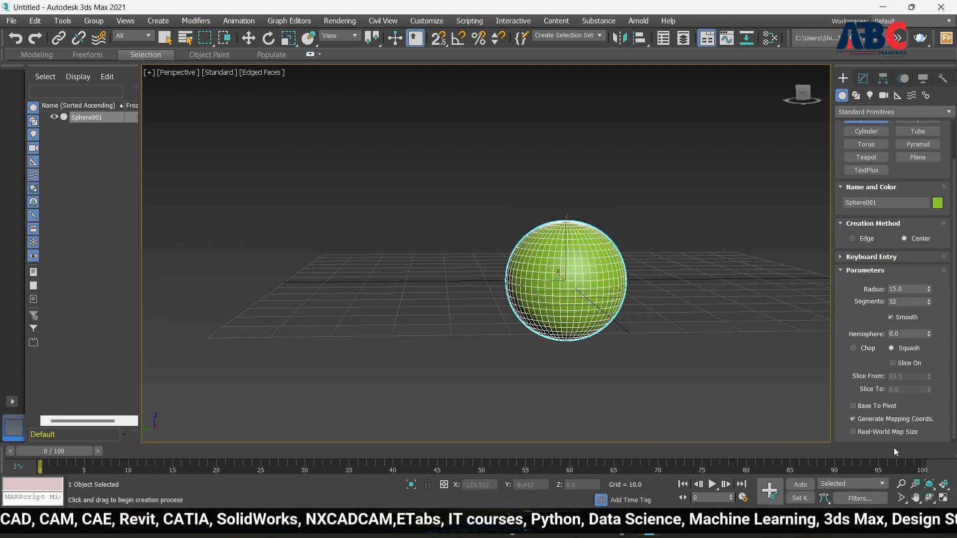
{"action": "left_click", "coordinate": [853, 406]}
{"action": "scroll", "coordinate": [574, 300], "scroll_direction": "up", "scroll_amount": 4}
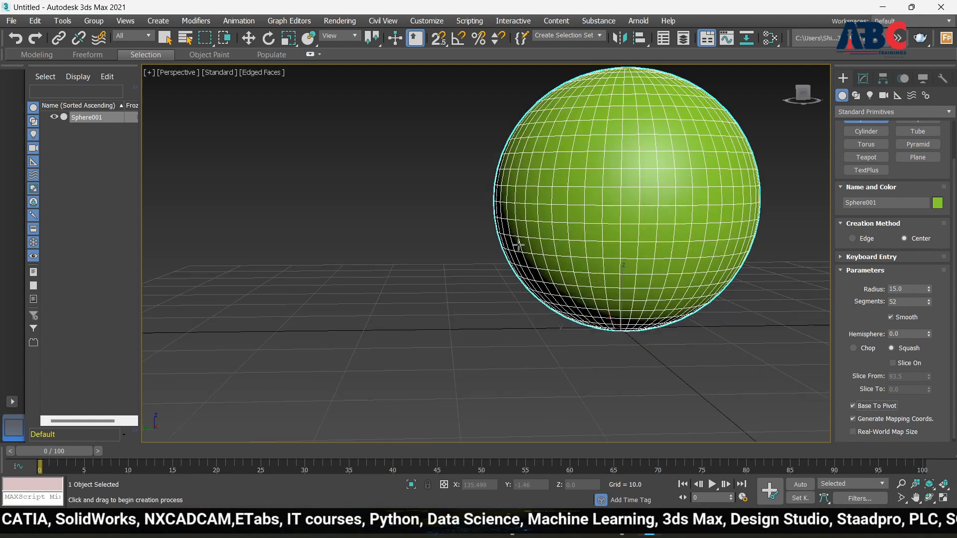
{"action": "scroll", "coordinate": [551, 334], "scroll_direction": "down", "scroll_amount": 6}
{"action": "middle_click_drag", "start_coordinate": [552, 335], "coordinate": [718, 302], "text": "alt"}
{"action": "scroll", "coordinate": [610, 344], "scroll_direction": "up", "scroll_amount": 5}
{"action": "scroll", "coordinate": [404, 215], "scroll_direction": "down", "scroll_amount": 2}
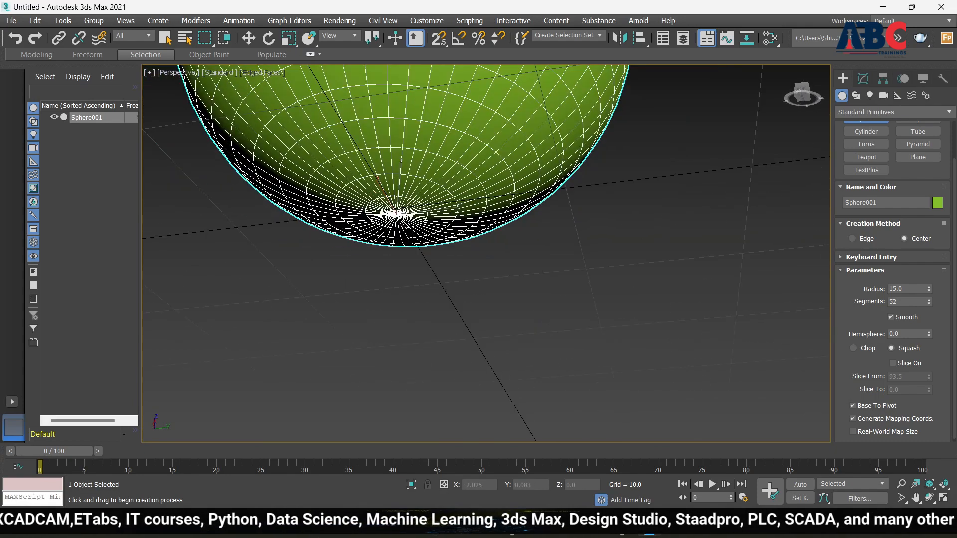
{"action": "scroll", "coordinate": [398, 214], "scroll_direction": "up", "scroll_amount": 1}
{"action": "scroll", "coordinate": [397, 214], "scroll_direction": "down", "scroll_amount": 3}
{"action": "middle_click_drag", "start_coordinate": [397, 214], "coordinate": [391, 250], "text": "alt"}
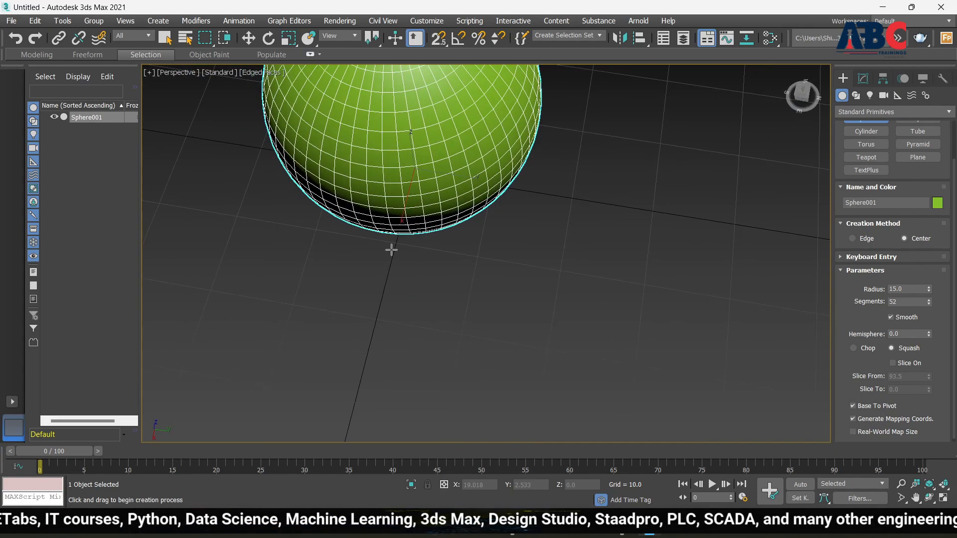
{"action": "scroll", "coordinate": [397, 225], "scroll_direction": "down", "scroll_amount": 4}
{"action": "middle_click_drag", "start_coordinate": [522, 310], "coordinate": [486, 260], "text": "alt"}
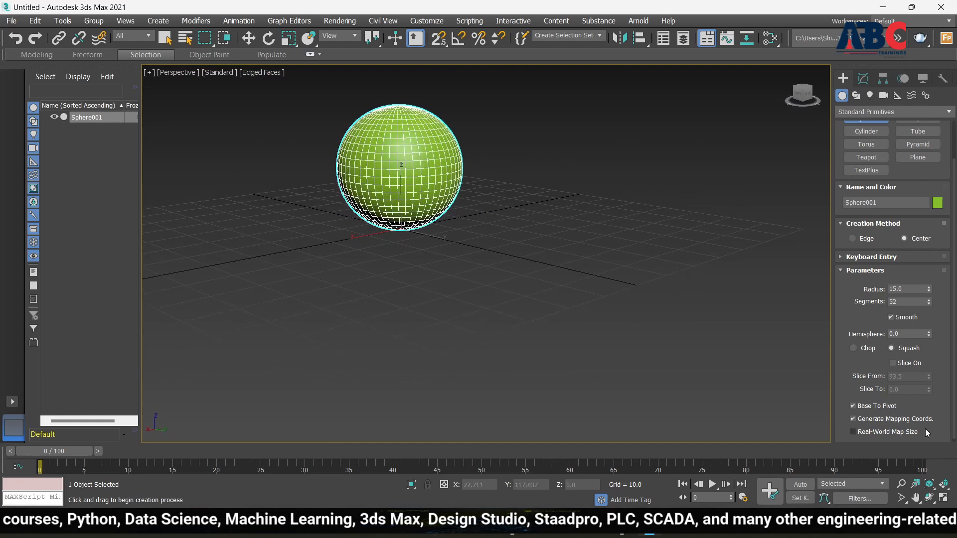
{"action": "left_click", "coordinate": [854, 407]}
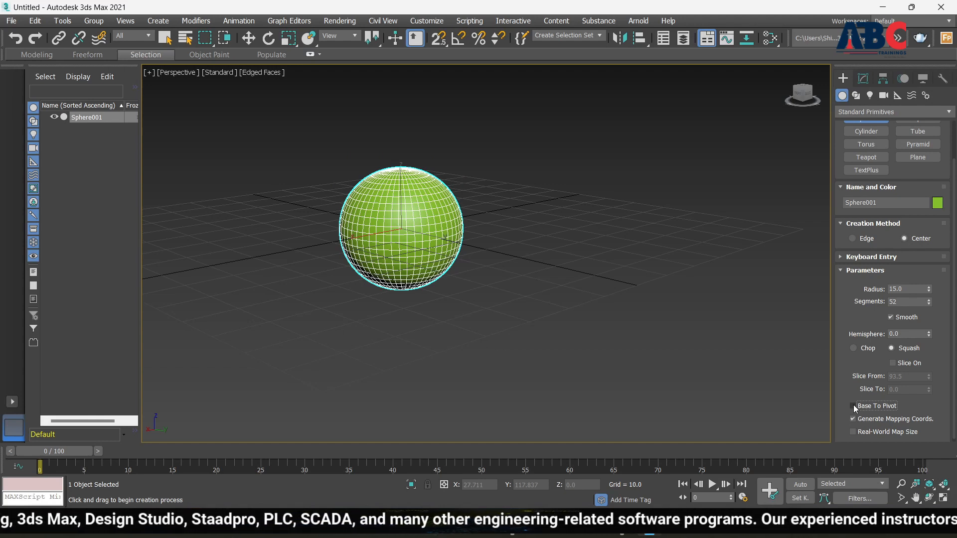
{"action": "scroll", "coordinate": [581, 288], "scroll_direction": "down", "scroll_amount": 5}
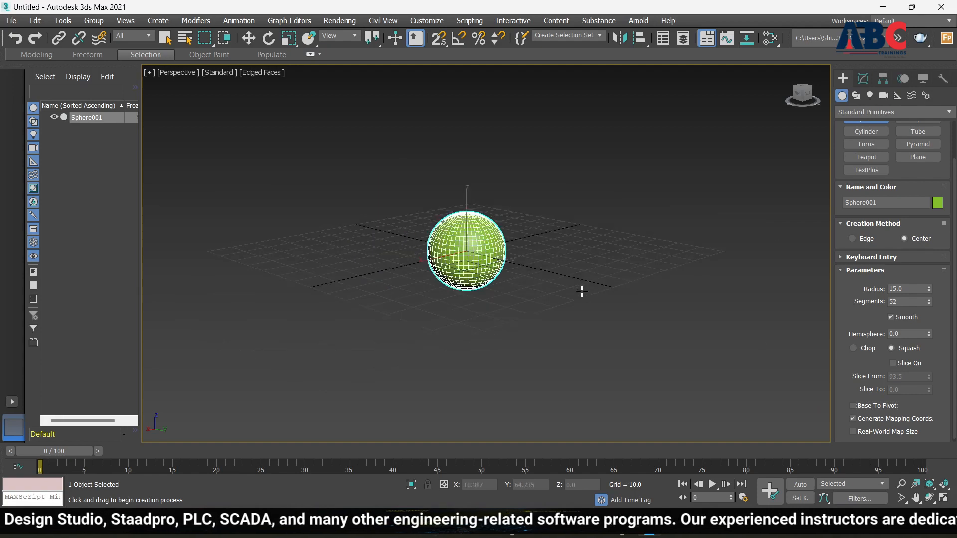
{"action": "middle_click_drag", "start_coordinate": [774, 331], "coordinate": [561, 280], "text": "alt"}
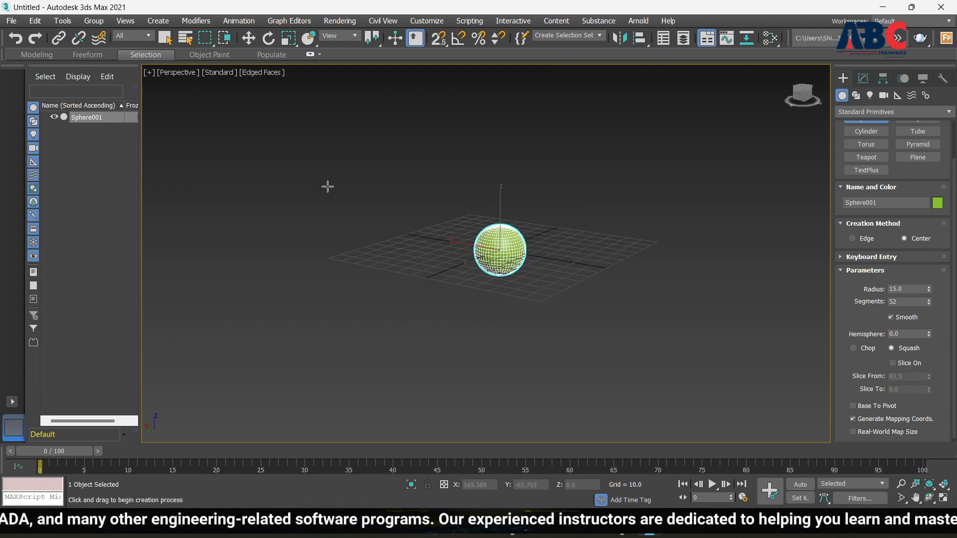
{"action": "scroll", "coordinate": [327, 186], "scroll_direction": "up", "scroll_amount": 5}
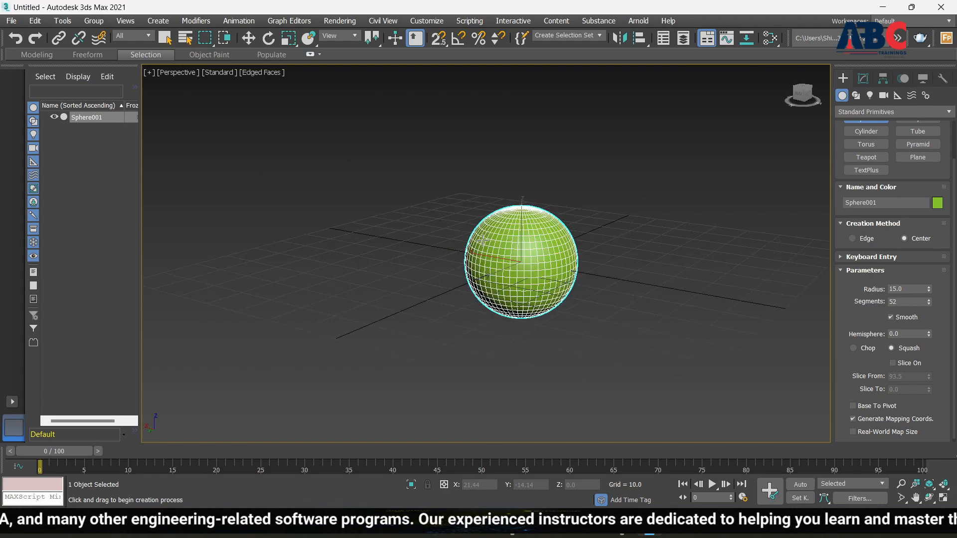
Step: Lift the green sphere up along Z to about 25.638 above the grid
{"action": "left_click", "coordinate": [249, 40]}
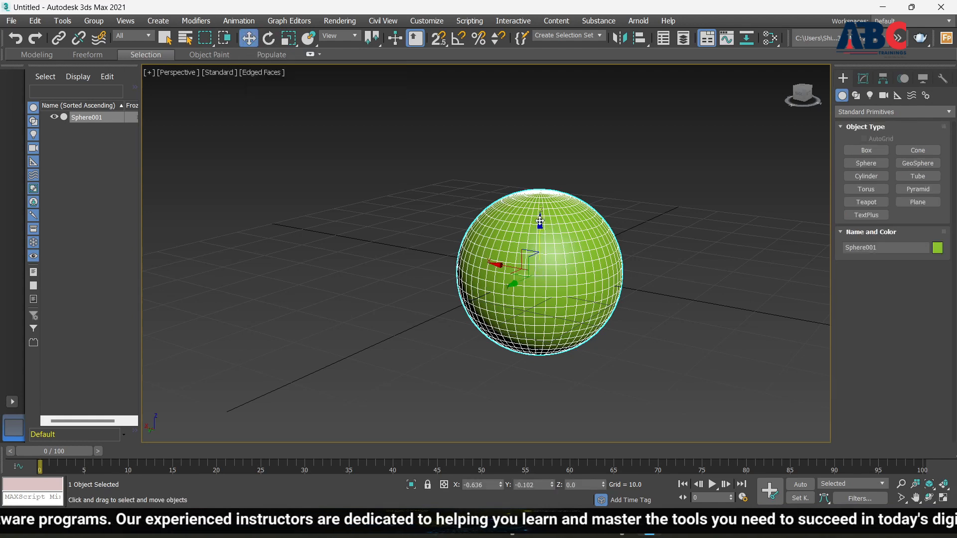
{"action": "left_click_drag", "start_coordinate": [540, 222], "coordinate": [542, 129]}
{"action": "scroll", "coordinate": [586, 191], "scroll_direction": "down", "scroll_amount": 4}
{"action": "middle_click_drag", "start_coordinate": [569, 268], "coordinate": [585, 280]}
{"action": "left_click_drag", "start_coordinate": [583, 146], "coordinate": [582, 113]}
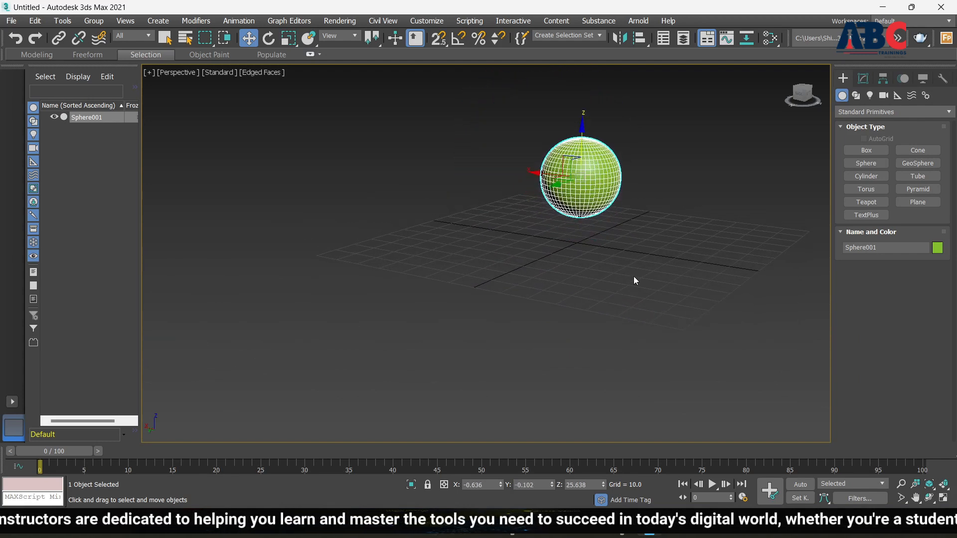
Step: Slide the sphere along Y and X to 22.406 and 9.999, then delete it
{"action": "middle_click_drag", "start_coordinate": [632, 290], "coordinate": [565, 301], "text": "alt"}
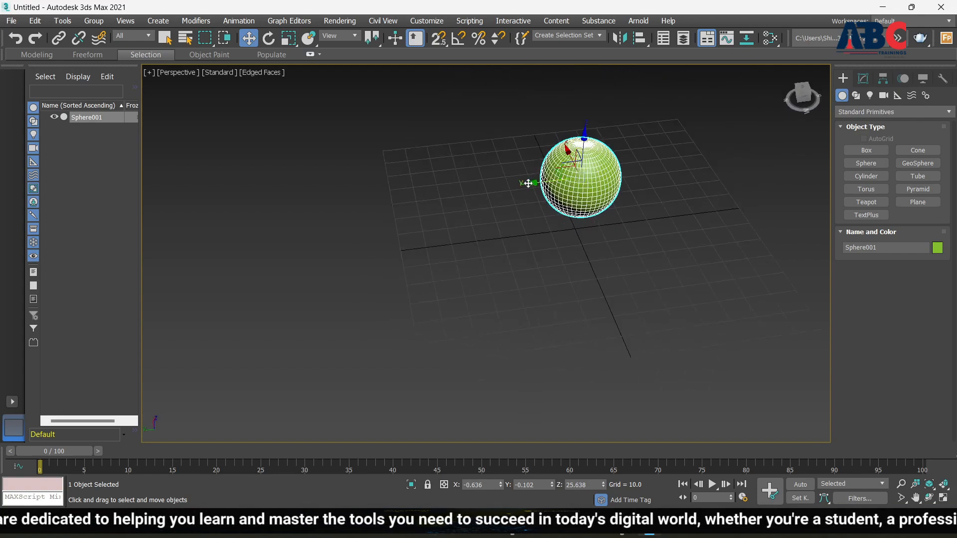
{"action": "left_click_drag", "start_coordinate": [529, 183], "coordinate": [514, 182]}
{"action": "left_click_drag", "start_coordinate": [516, 189], "coordinate": [471, 204]}
{"action": "middle_click_drag", "start_coordinate": [479, 291], "coordinate": [498, 240], "text": "alt"}
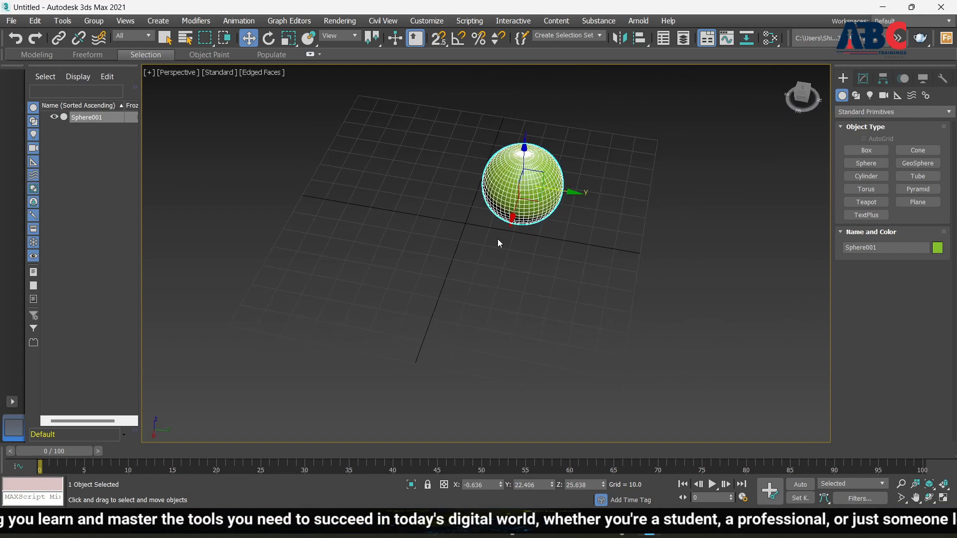
{"action": "left_click_drag", "start_coordinate": [512, 219], "coordinate": [506, 240]}
{"action": "middle_click_drag", "start_coordinate": [618, 285], "coordinate": [546, 257], "text": "alt"}
{"action": "scroll", "coordinate": [525, 288], "scroll_direction": "down", "scroll_amount": 3}
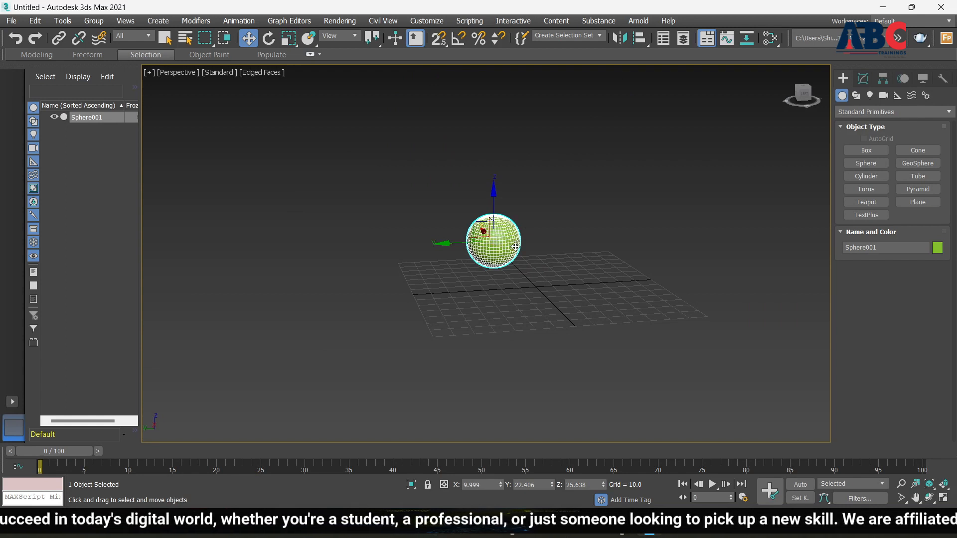
{"action": "key", "text": "Delete"}
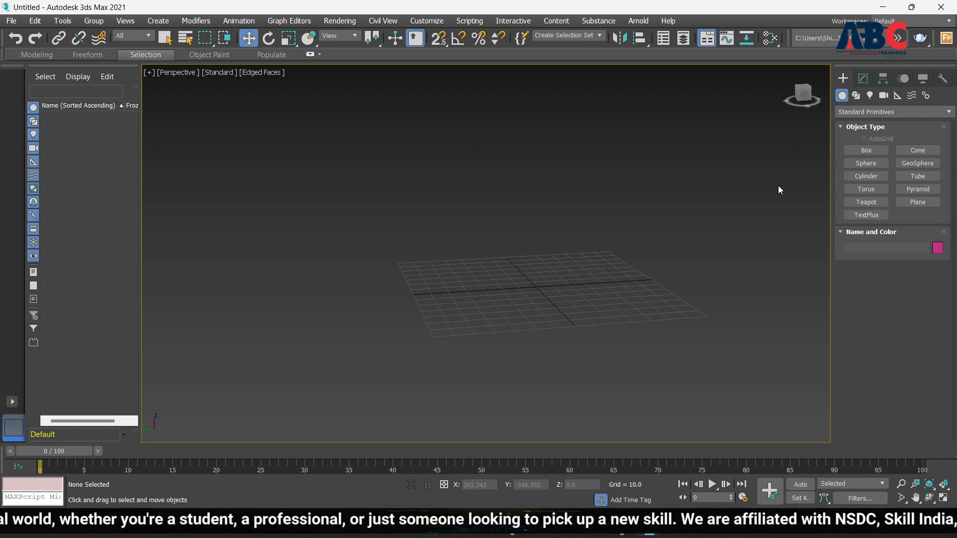
Step: Draw a green GeoSphere from the grid centre with radius 34.446, 8 segments and Icosa base
{"action": "left_click", "coordinate": [918, 163]}
{"action": "left_click_drag", "start_coordinate": [540, 285], "coordinate": [571, 303]}
{"action": "scroll", "coordinate": [574, 301], "scroll_direction": "down", "scroll_amount": 4}
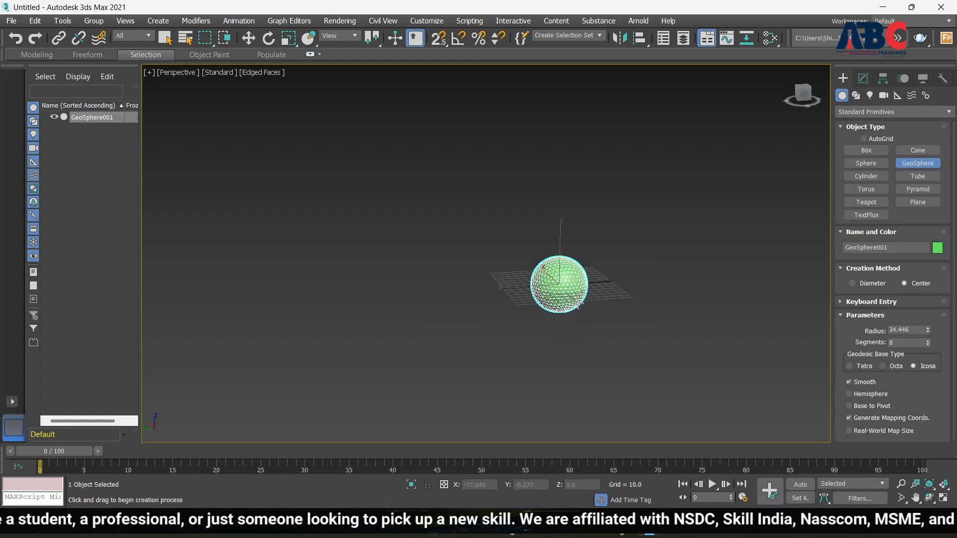
{"action": "scroll", "coordinate": [553, 285], "scroll_direction": "up", "scroll_amount": 8}
{"action": "scroll", "coordinate": [552, 285], "scroll_direction": "down", "scroll_amount": 5}
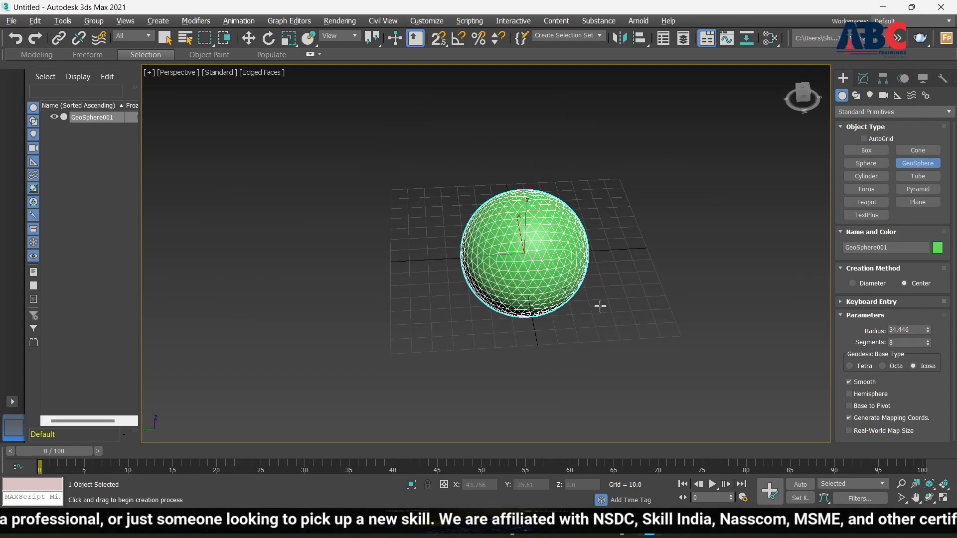
{"action": "middle_click_drag", "start_coordinate": [590, 294], "coordinate": [571, 274], "text": "alt"}
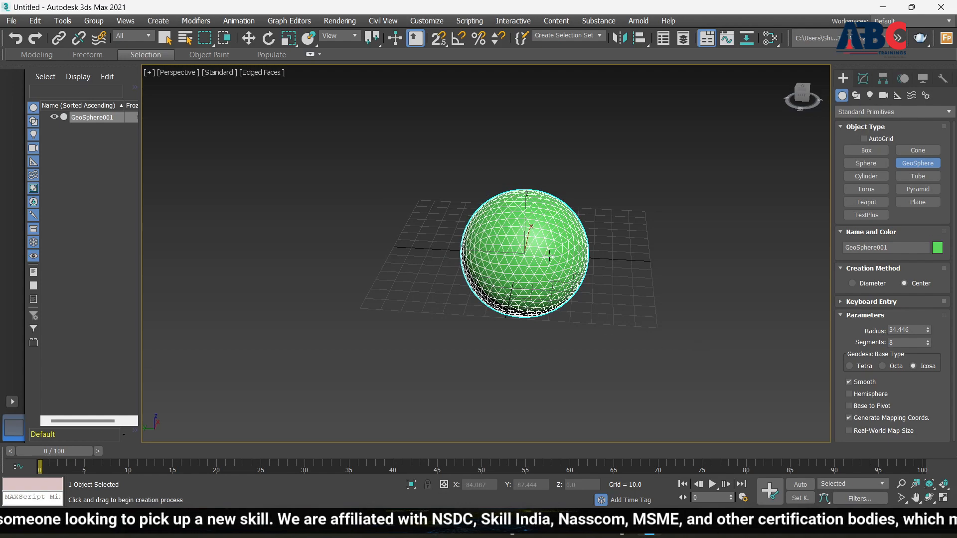
{"action": "middle_click_drag", "start_coordinate": [516, 220], "coordinate": [549, 263], "text": "alt"}
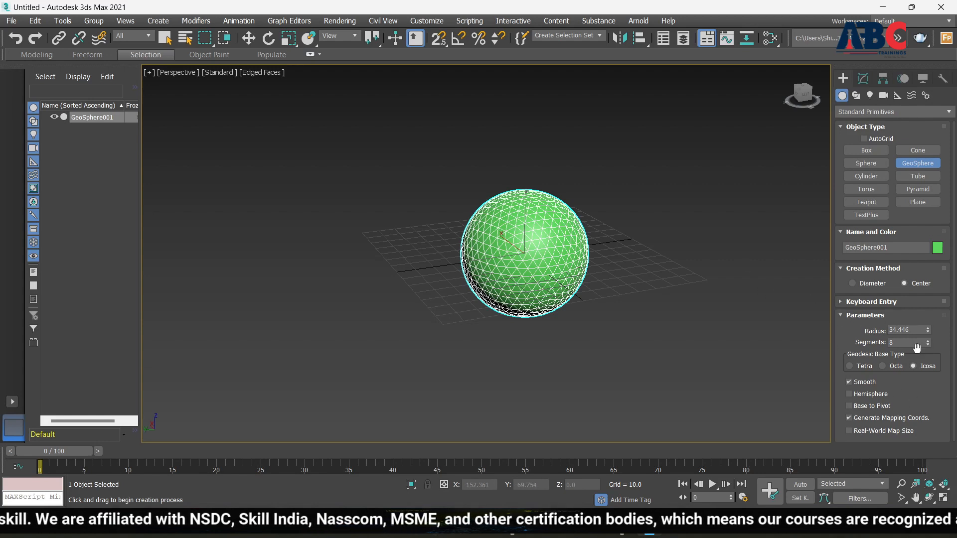
{"action": "scroll", "coordinate": [512, 267], "scroll_direction": "up", "scroll_amount": 2}
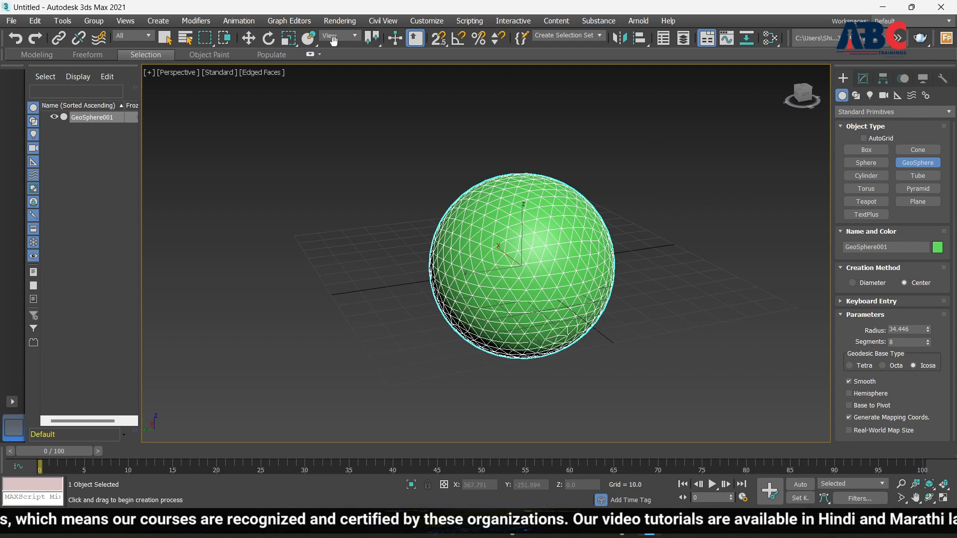
Step: Lift GeoSphere001 up along Z above the grid
{"action": "left_click", "coordinate": [249, 40]}
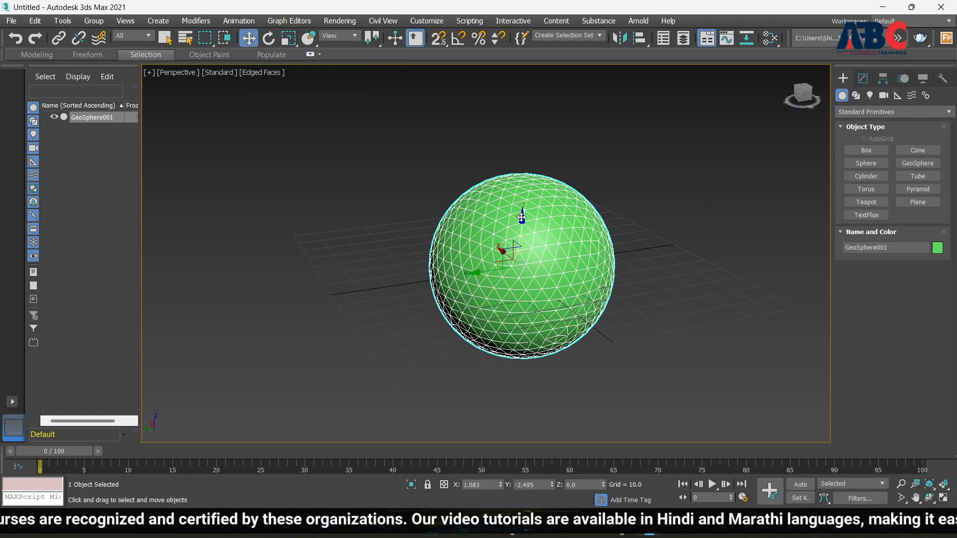
{"action": "left_click_drag", "start_coordinate": [522, 218], "coordinate": [522, 117]}
{"action": "scroll", "coordinate": [783, 293], "scroll_direction": "down", "scroll_amount": 5}
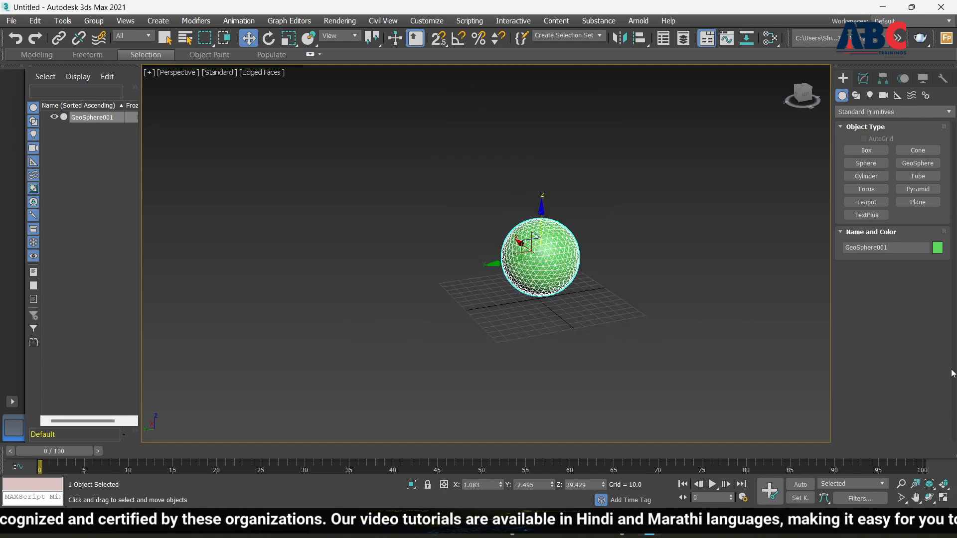
{"action": "scroll", "coordinate": [447, 277], "scroll_direction": "up", "scroll_amount": 5}
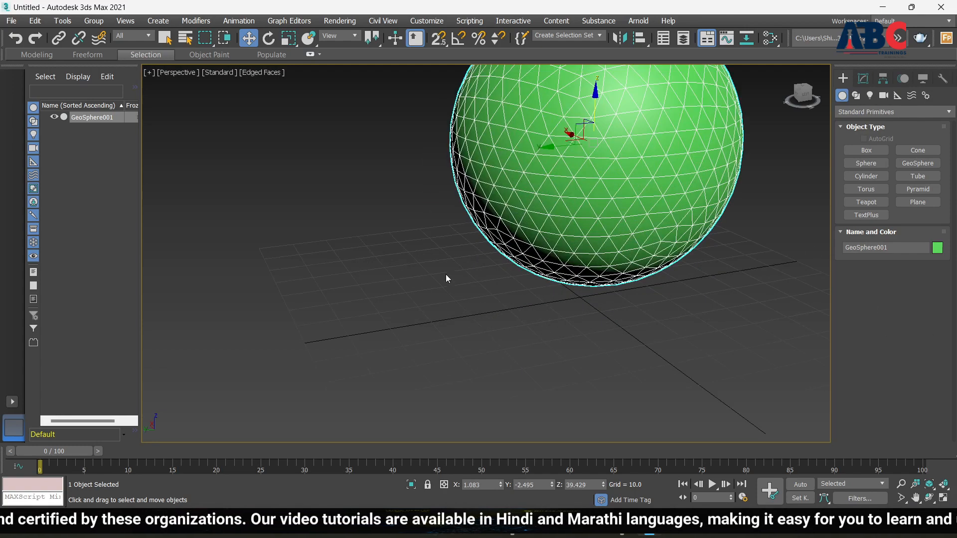
{"action": "scroll", "coordinate": [443, 275], "scroll_direction": "down", "scroll_amount": 4}
{"action": "scroll", "coordinate": [427, 270], "scroll_direction": "up", "scroll_amount": 3}
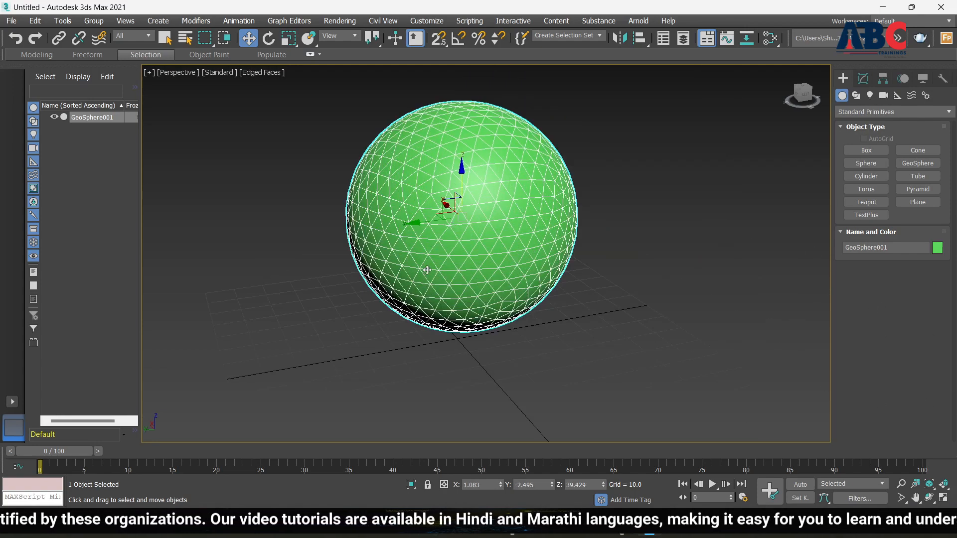
Step: Show the geosphere's parameters in the Modify panel, then delete it
{"action": "left_click", "coordinate": [865, 79]}
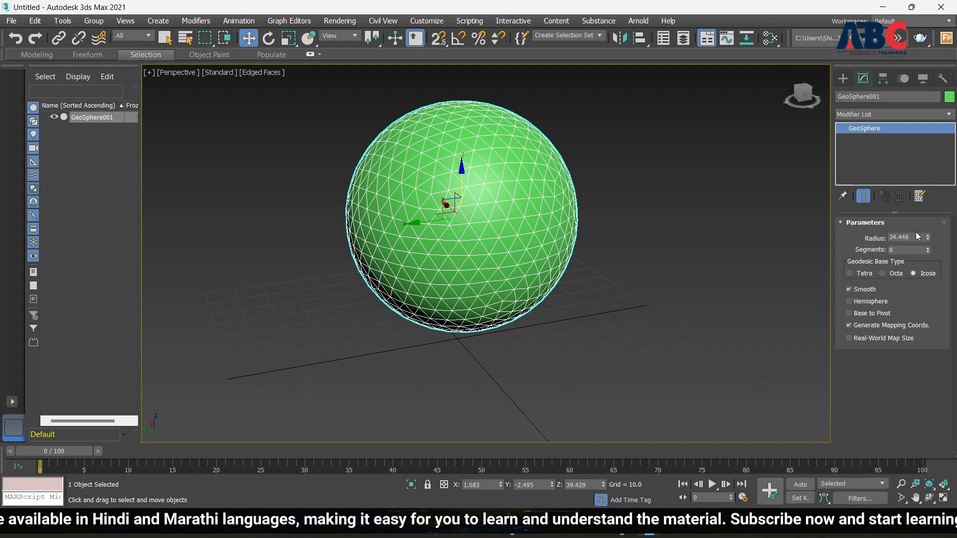
{"action": "scroll", "coordinate": [489, 262], "scroll_direction": "down", "scroll_amount": 3}
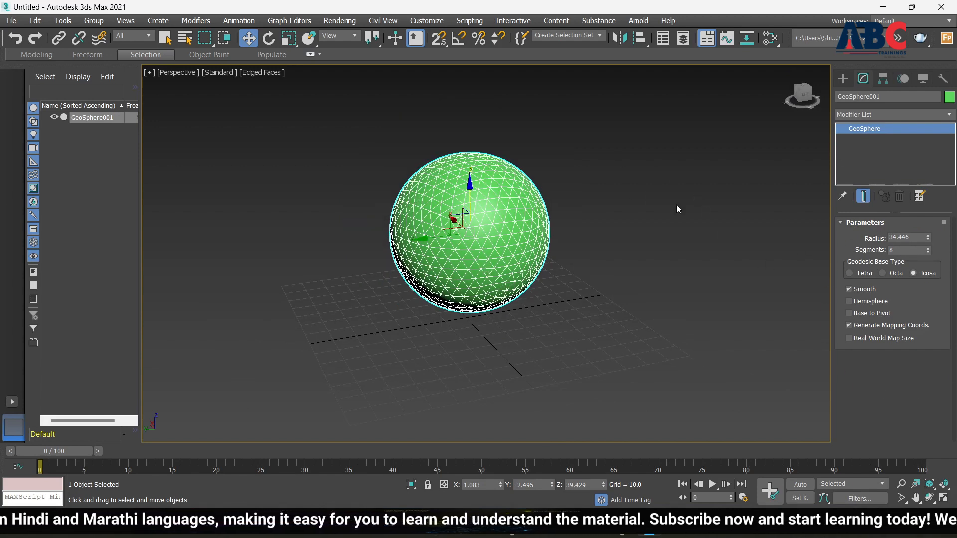
{"action": "key", "text": "Delete"}
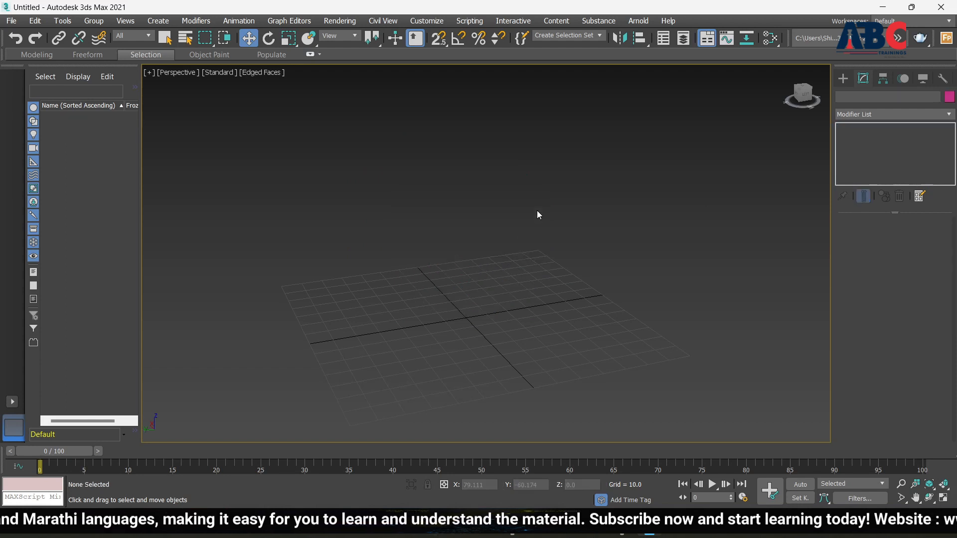
Step: Draw a magenta cylinder from the grid centre, setting its base and height
{"action": "left_click", "coordinate": [844, 77]}
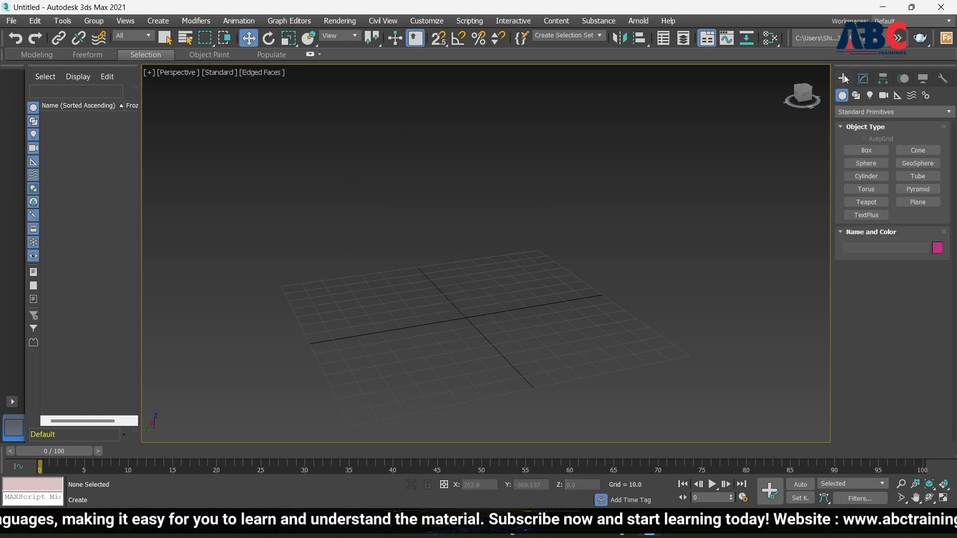
{"action": "left_click", "coordinate": [878, 178]}
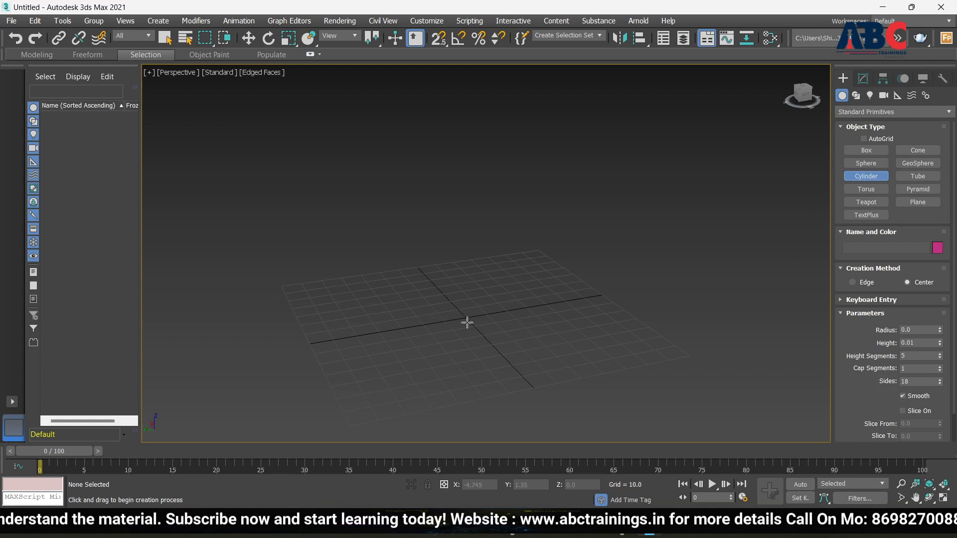
{"action": "left_click_drag", "start_coordinate": [468, 323], "coordinate": [511, 352]}
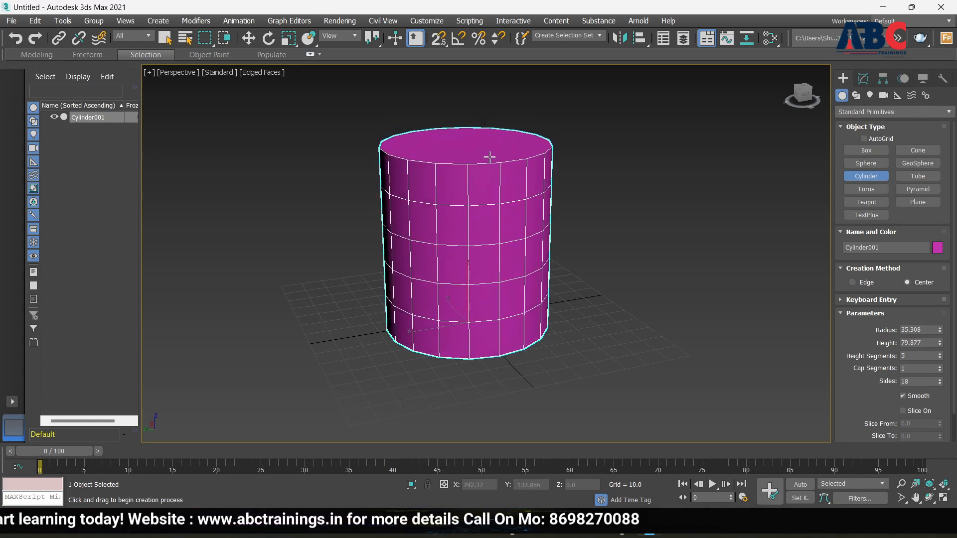
{"action": "left_click", "coordinate": [482, 171]}
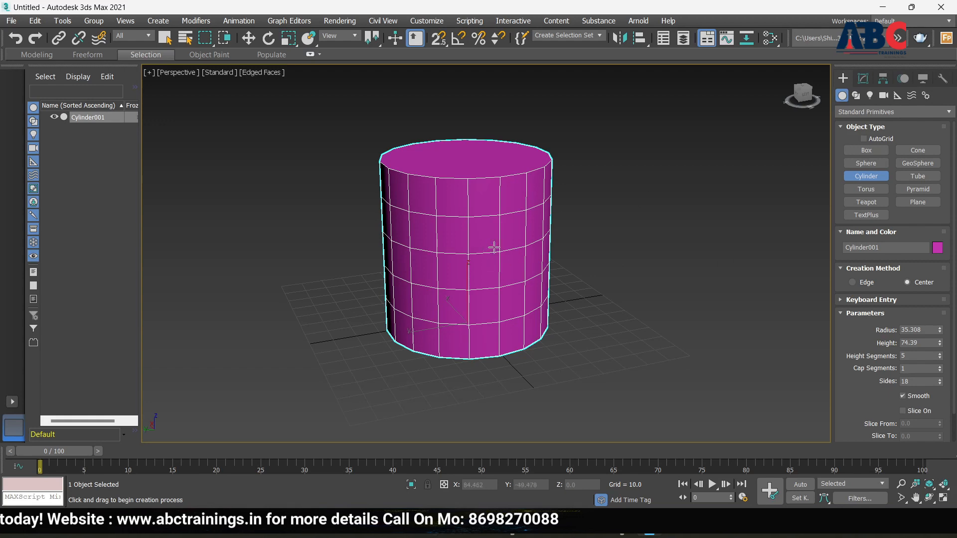
Step: Shrink the cylinder to radius 13.205 and height 47.609
{"action": "middle_click_drag", "start_coordinate": [547, 303], "coordinate": [559, 320], "text": "alt"}
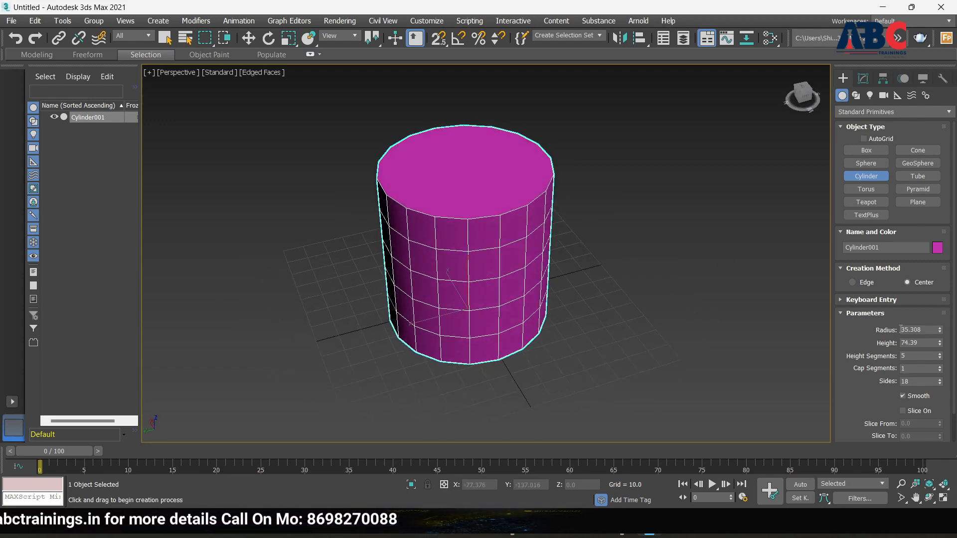
{"action": "scroll", "coordinate": [875, 374], "scroll_direction": "down", "scroll_amount": 1}
{"action": "scroll", "coordinate": [876, 372], "scroll_direction": "down", "scroll_amount": 1}
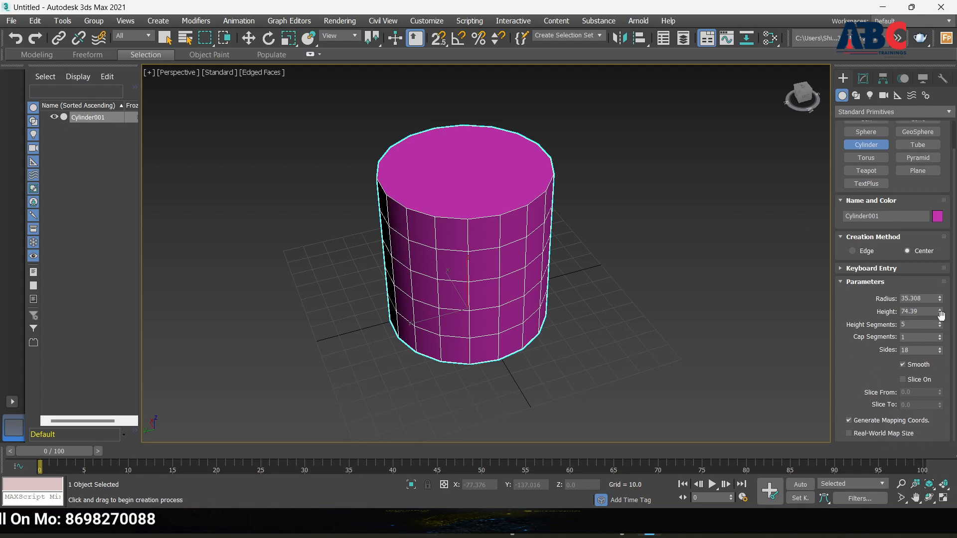
{"action": "left_click_drag", "start_coordinate": [940, 313], "coordinate": [944, 335]}
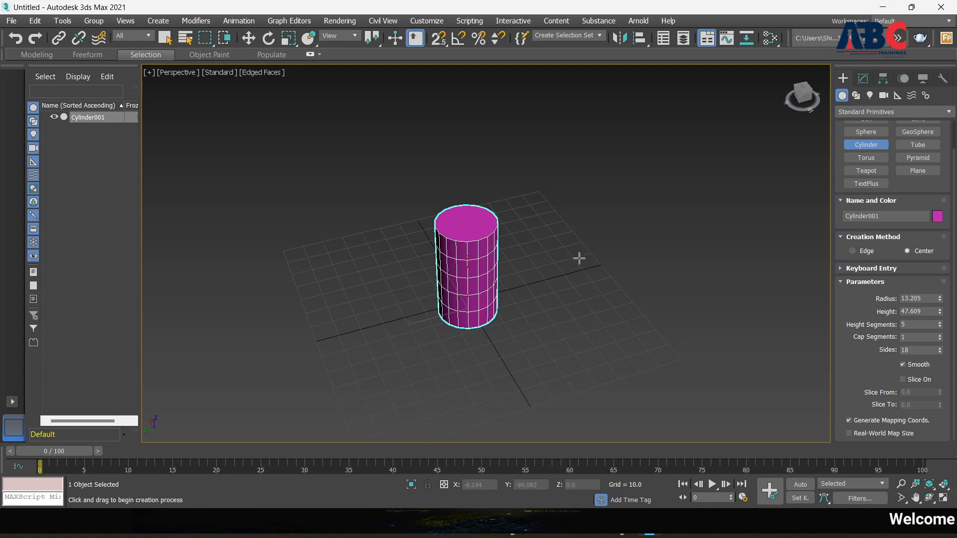
Step: Delete the cylinder and draw a pink tube at the grid centre with radii 18.774 and 15.074
{"action": "left_click", "coordinate": [470, 270]}
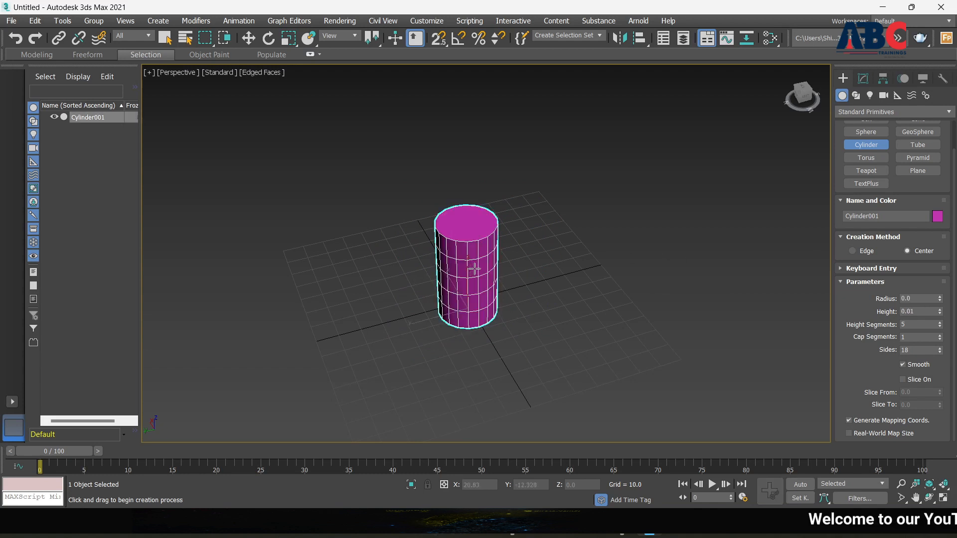
{"action": "key", "text": "Delete"}
{"action": "left_click", "coordinate": [918, 145]}
{"action": "left_click_drag", "start_coordinate": [404, 318], "coordinate": [433, 338]}
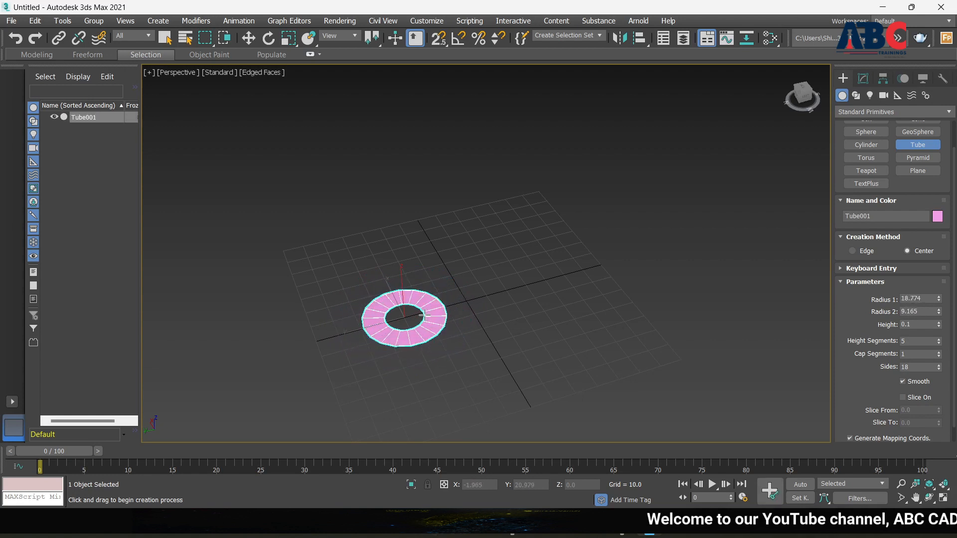
{"action": "left_click", "coordinate": [434, 322]}
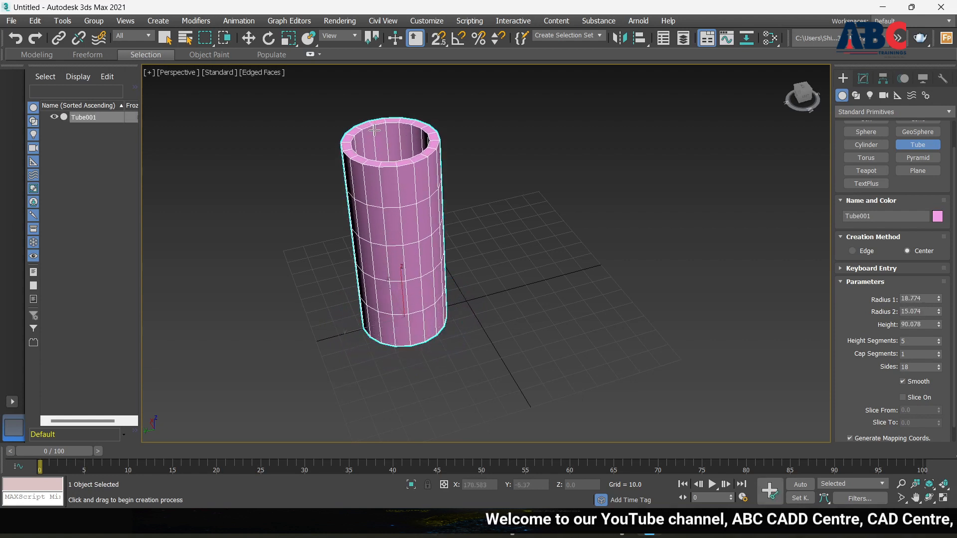
Step: Set the tube's height to 90.078 and view it from the side
{"action": "left_click", "coordinate": [397, 143]}
{"action": "scroll", "coordinate": [473, 294], "scroll_direction": "down", "scroll_amount": 4}
{"action": "middle_click_drag", "start_coordinate": [519, 359], "coordinate": [492, 319], "text": "alt"}
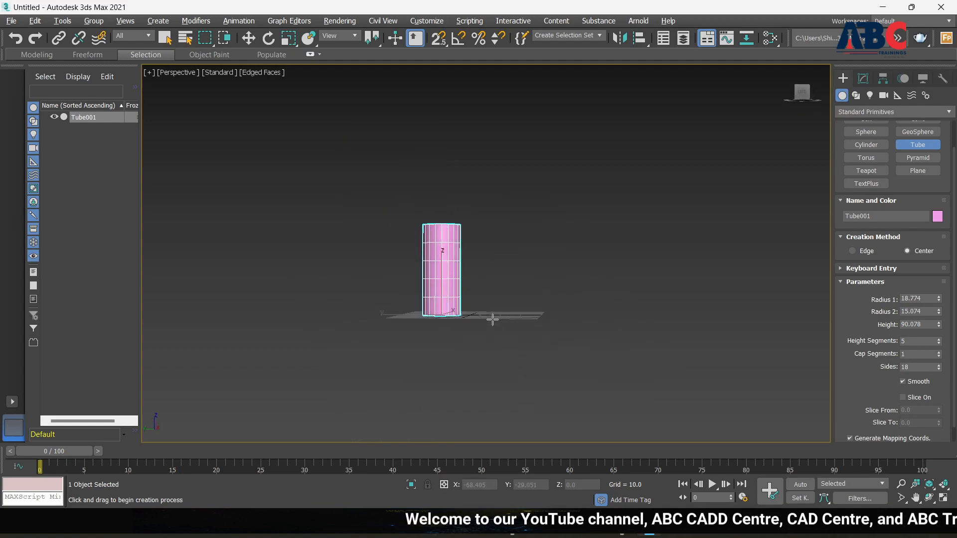
{"action": "scroll", "coordinate": [895, 351], "scroll_direction": "down", "scroll_amount": 1}
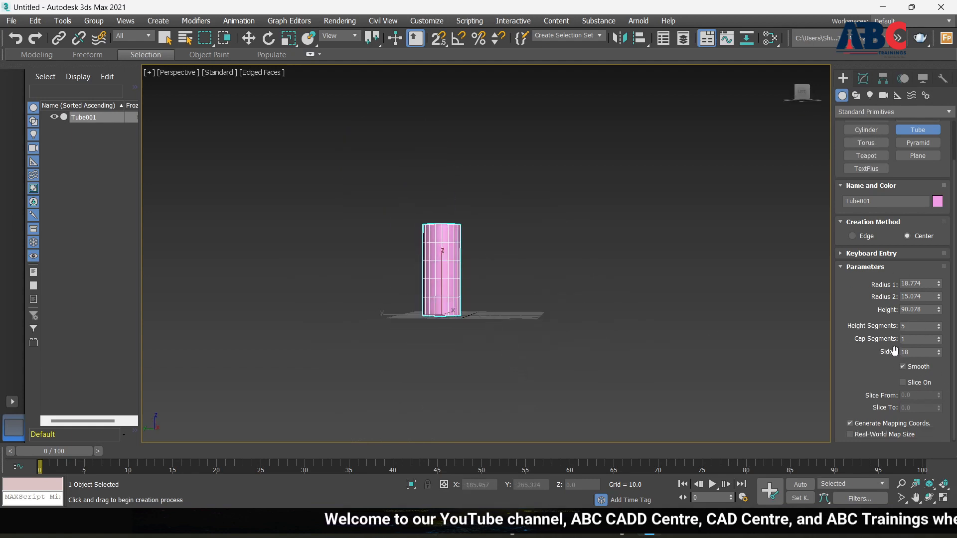
{"action": "scroll", "coordinate": [901, 390], "scroll_direction": "down", "scroll_amount": 1}
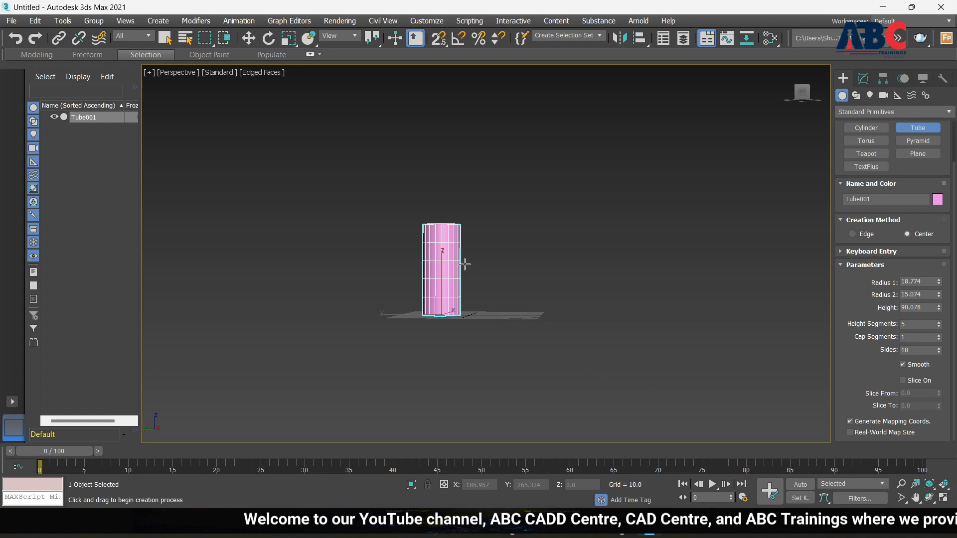
{"action": "scroll", "coordinate": [458, 231], "scroll_direction": "up", "scroll_amount": 4}
{"action": "scroll", "coordinate": [499, 325], "scroll_direction": "down", "scroll_amount": 4}
Step: Select the pink tube and delete it
{"action": "middle_click_drag", "start_coordinate": [502, 326], "coordinate": [501, 406], "text": "alt"}
{"action": "left_click", "coordinate": [475, 336]}
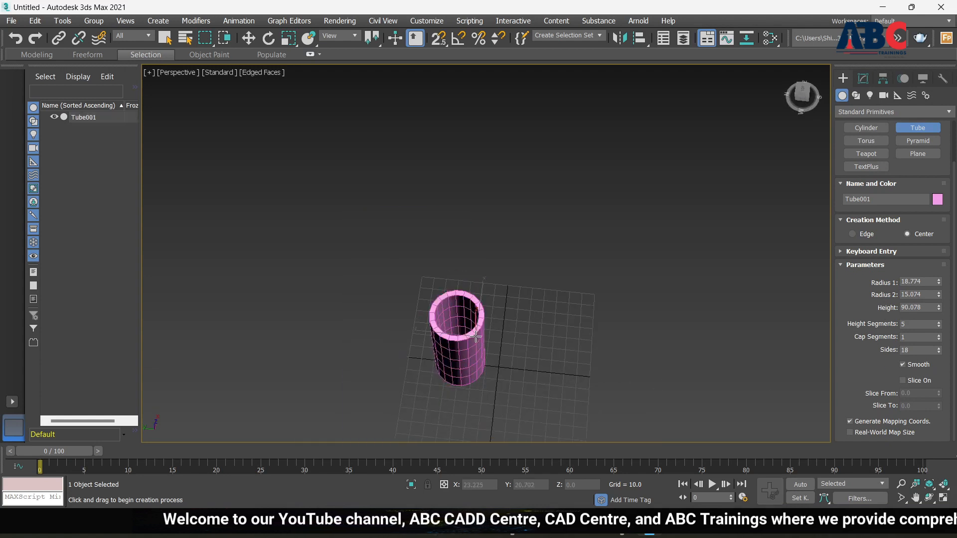
{"action": "key", "text": "Delete"}
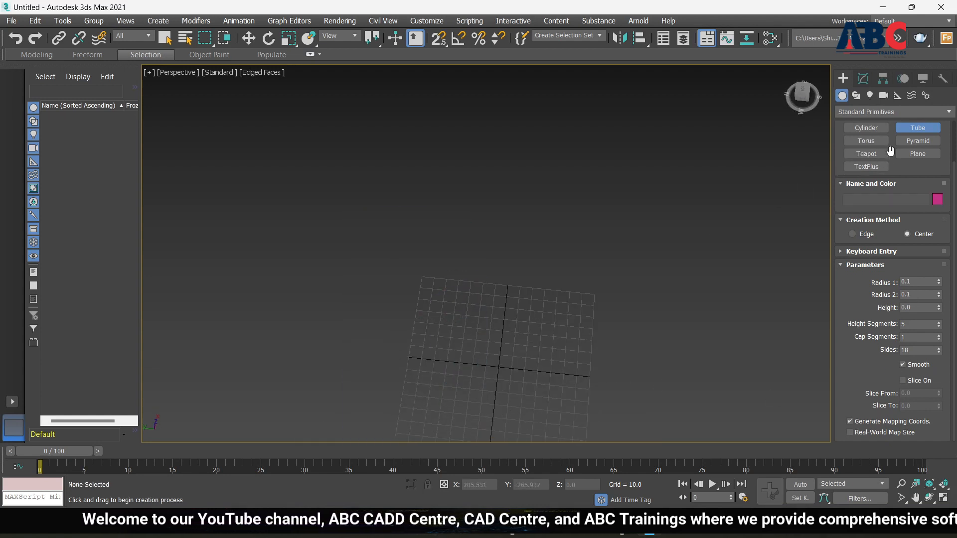
Step: Reset the view to Home, hide the grid, and drag out a pyramid base near the centre
{"action": "left_click", "coordinate": [926, 142]}
{"action": "scroll", "coordinate": [516, 317], "scroll_direction": "down", "scroll_amount": 3}
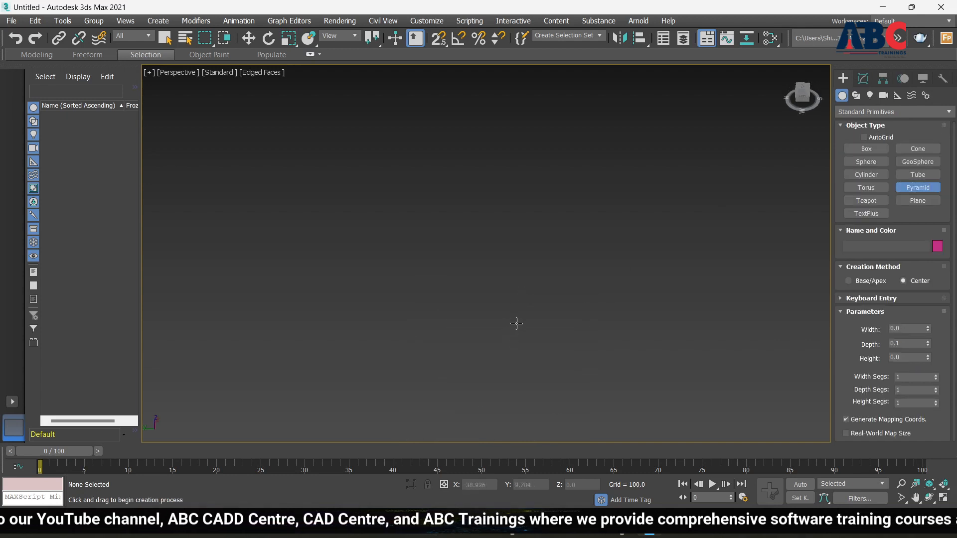
{"action": "scroll", "coordinate": [517, 324], "scroll_direction": "down", "scroll_amount": 5}
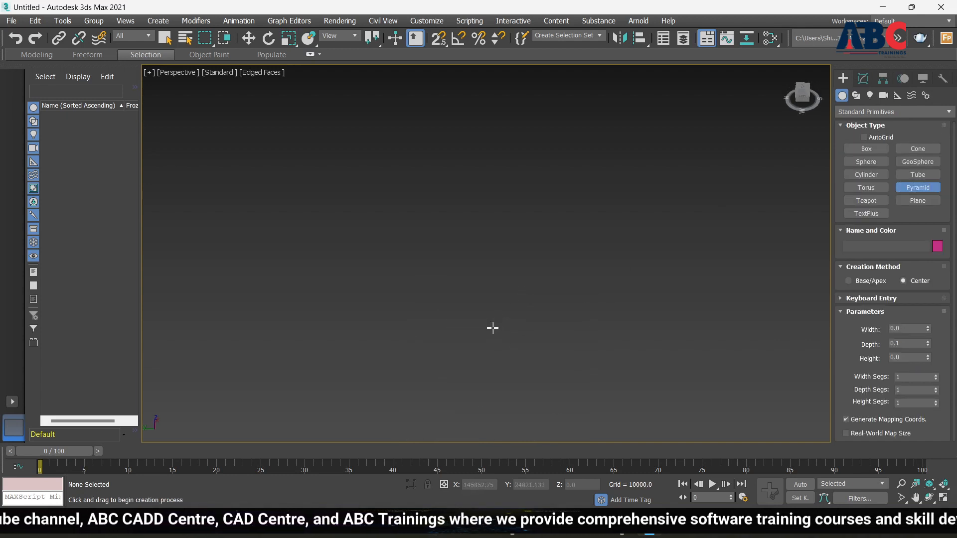
{"action": "left_click", "coordinate": [788, 73]}
{"action": "scroll", "coordinate": [515, 310], "scroll_direction": "down", "scroll_amount": 2}
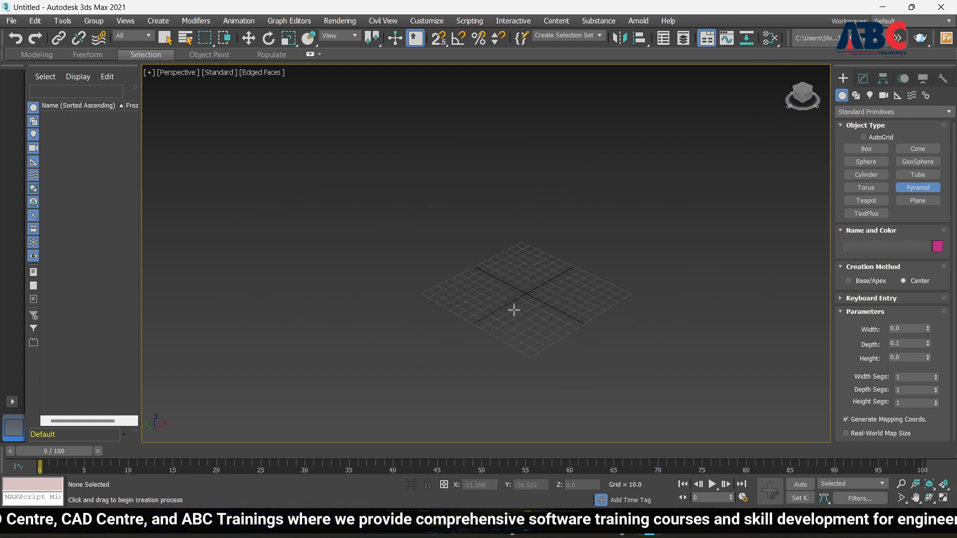
{"action": "key", "text": "g"}
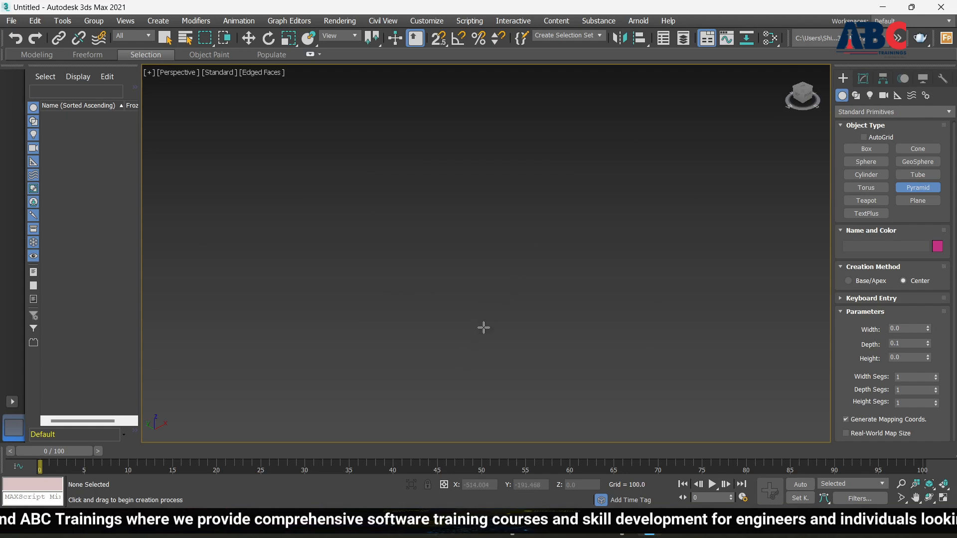
{"action": "scroll", "coordinate": [524, 280], "scroll_direction": "down", "scroll_amount": 10}
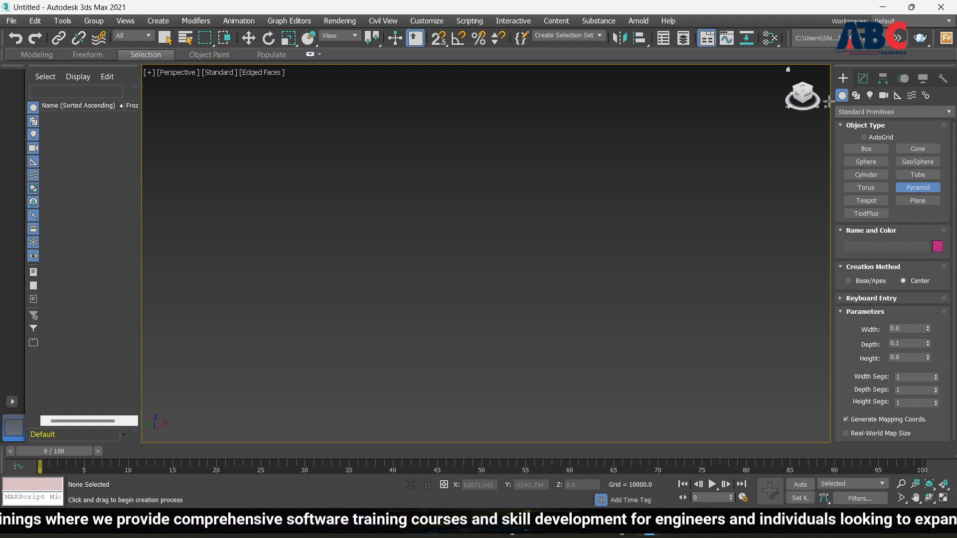
{"action": "left_click", "coordinate": [788, 69]}
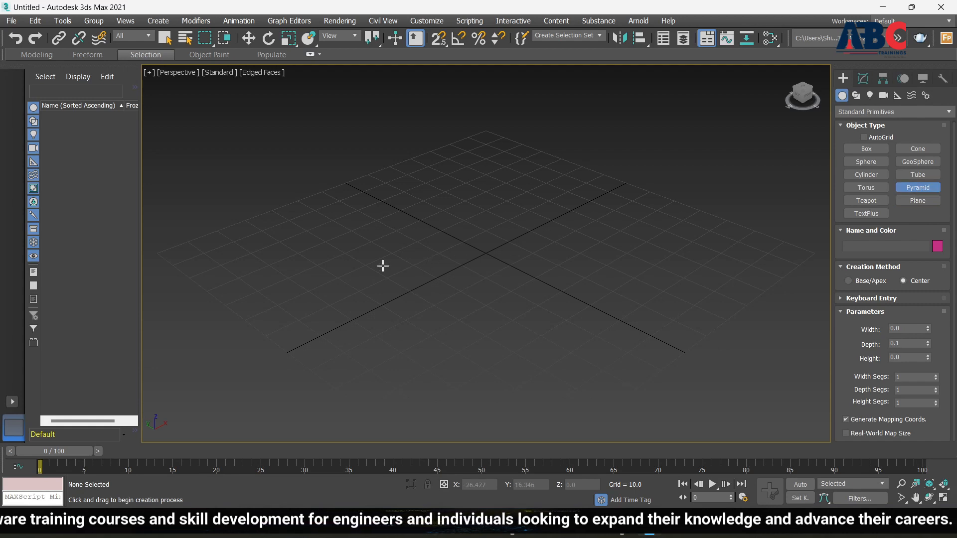
{"action": "left_click_drag", "start_coordinate": [383, 266], "coordinate": [379, 351]}
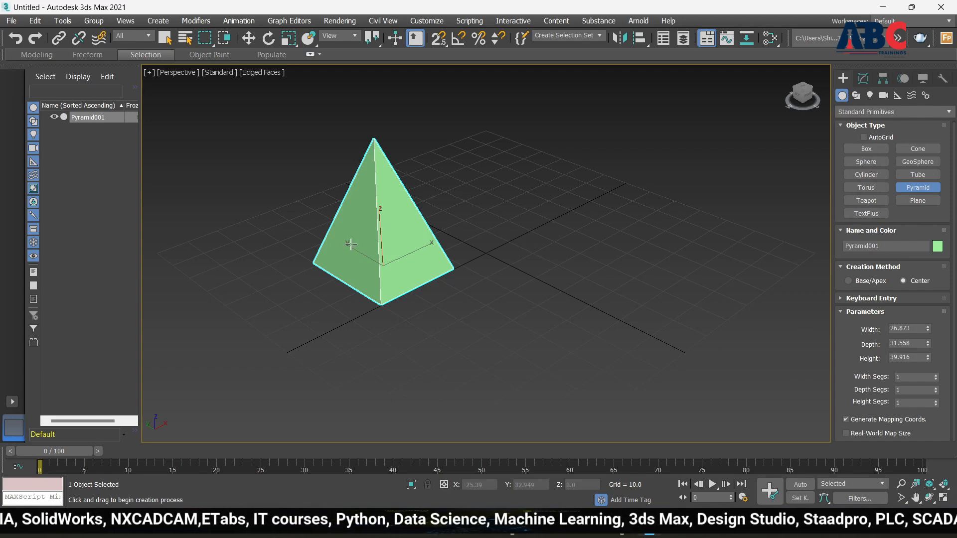
Step: Choose Teapot and start placing one to the right of the pyramid
{"action": "left_click", "coordinate": [875, 201]}
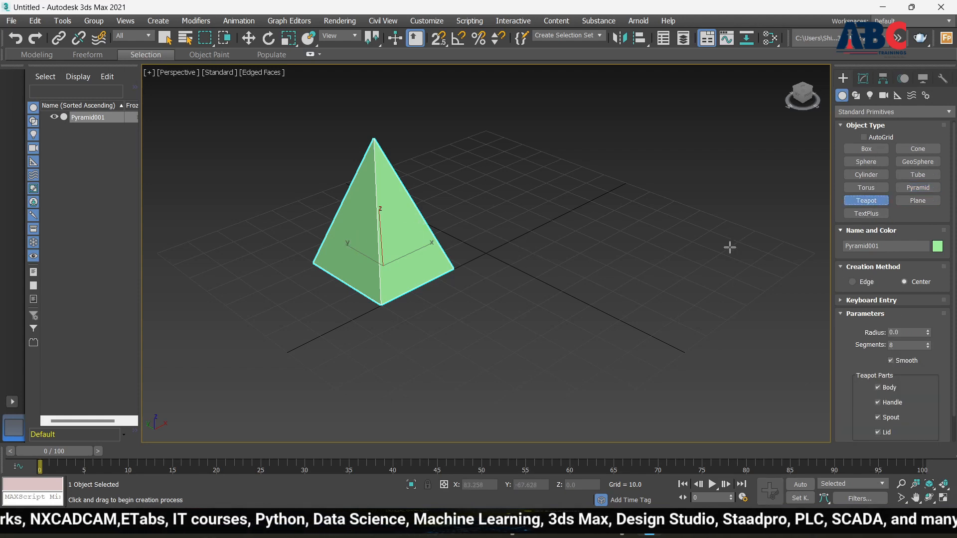
{"action": "left_click", "coordinate": [630, 263]}
Step: Size the pink teapot out to radius 26.154 beside the pyramid
{"action": "left_click_drag", "start_coordinate": [629, 263], "coordinate": [656, 309]}
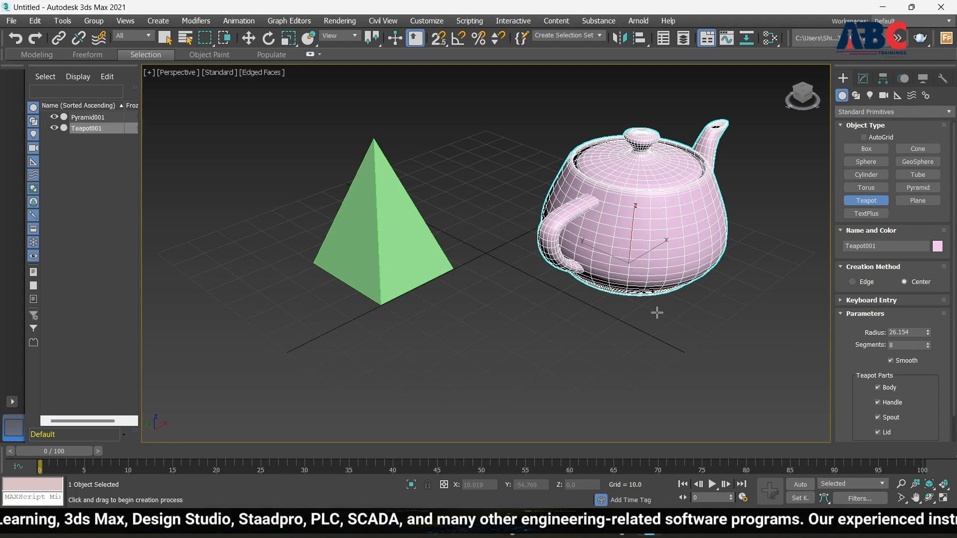
{"action": "scroll", "coordinate": [584, 228], "scroll_direction": "down", "scroll_amount": 3}
{"action": "middle_click_drag", "start_coordinate": [696, 234], "coordinate": [673, 232], "text": "alt"}
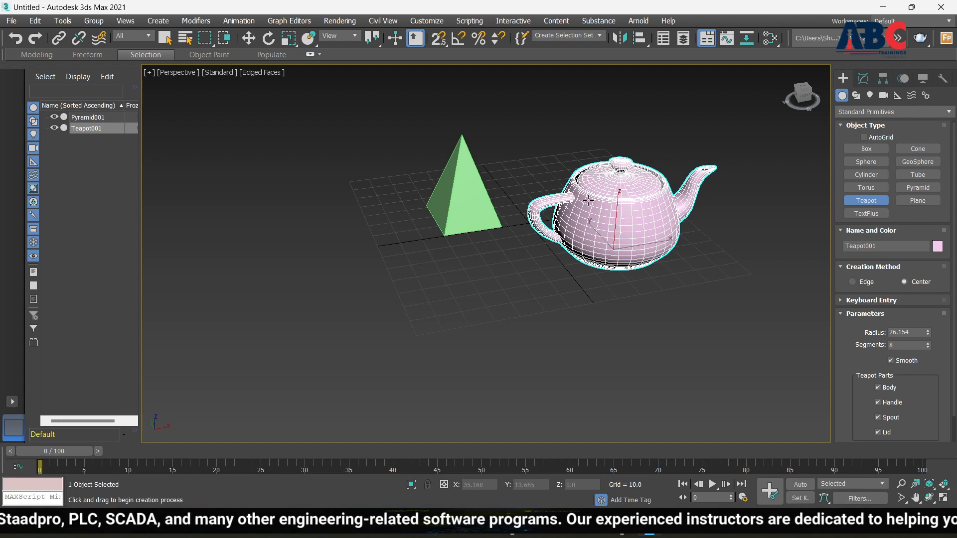
Step: Turn off Edged Faces with F4 and open the teapot's Object Color palette
{"action": "key", "text": "F4"}
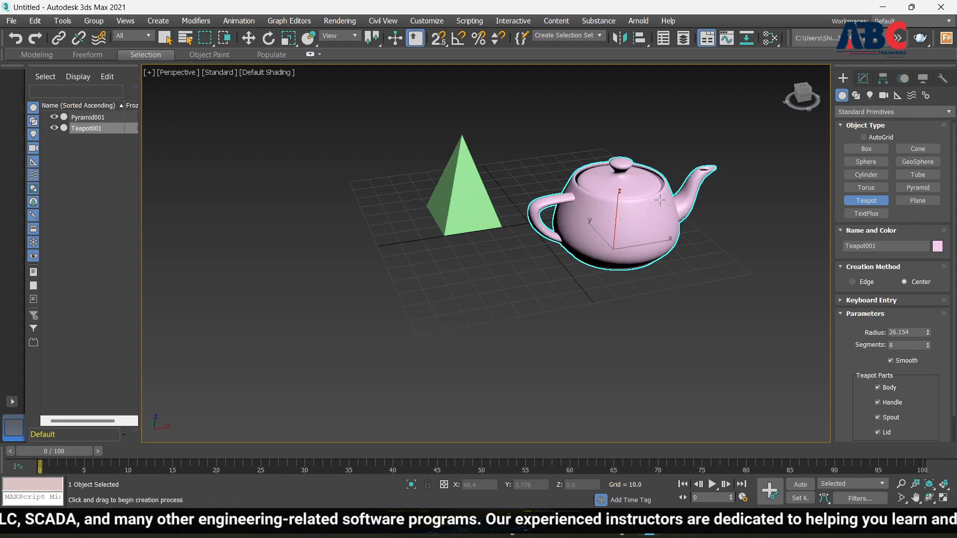
{"action": "scroll", "coordinate": [618, 204], "scroll_direction": "up", "scroll_amount": 5}
{"action": "scroll", "coordinate": [517, 221], "scroll_direction": "down", "scroll_amount": 3}
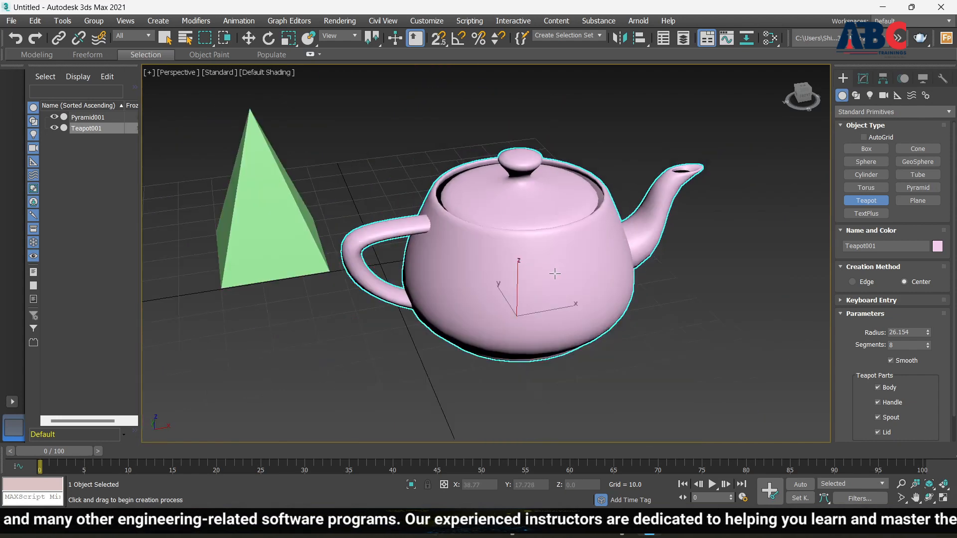
{"action": "middle_click_drag", "start_coordinate": [576, 251], "coordinate": [552, 272], "text": "alt"}
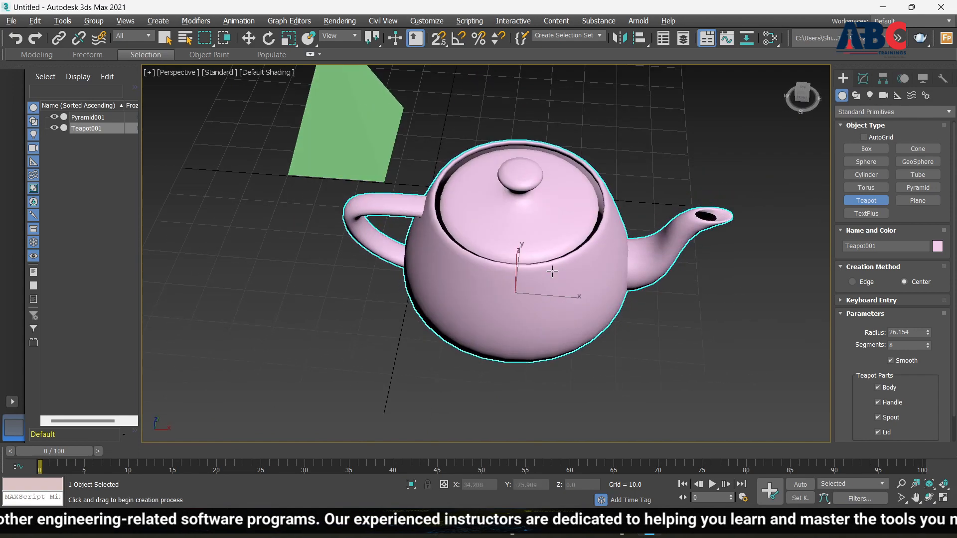
{"action": "scroll", "coordinate": [476, 206], "scroll_direction": "up", "scroll_amount": 5}
{"action": "scroll", "coordinate": [476, 206], "scroll_direction": "down", "scroll_amount": 5}
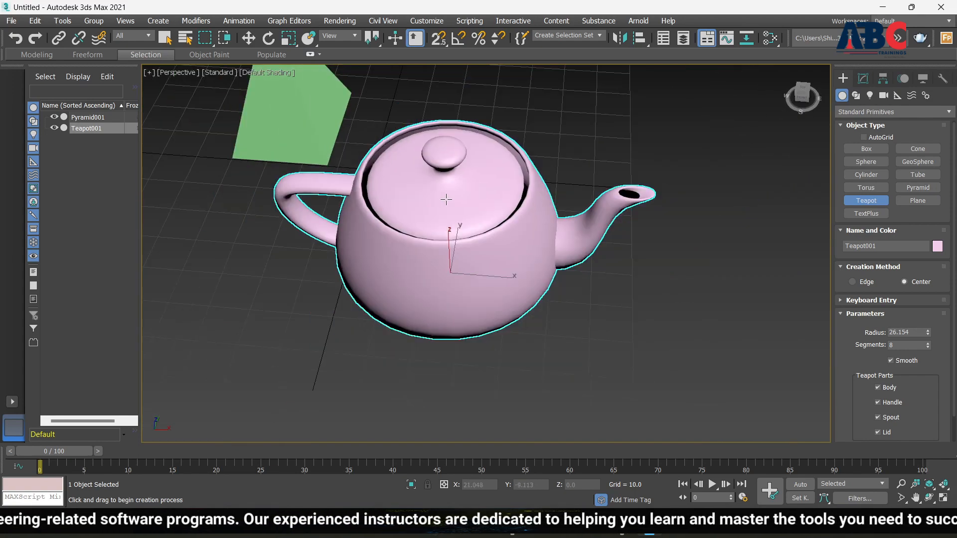
{"action": "scroll", "coordinate": [460, 196], "scroll_direction": "up", "scroll_amount": 3}
{"action": "scroll", "coordinate": [461, 194], "scroll_direction": "down", "scroll_amount": 3}
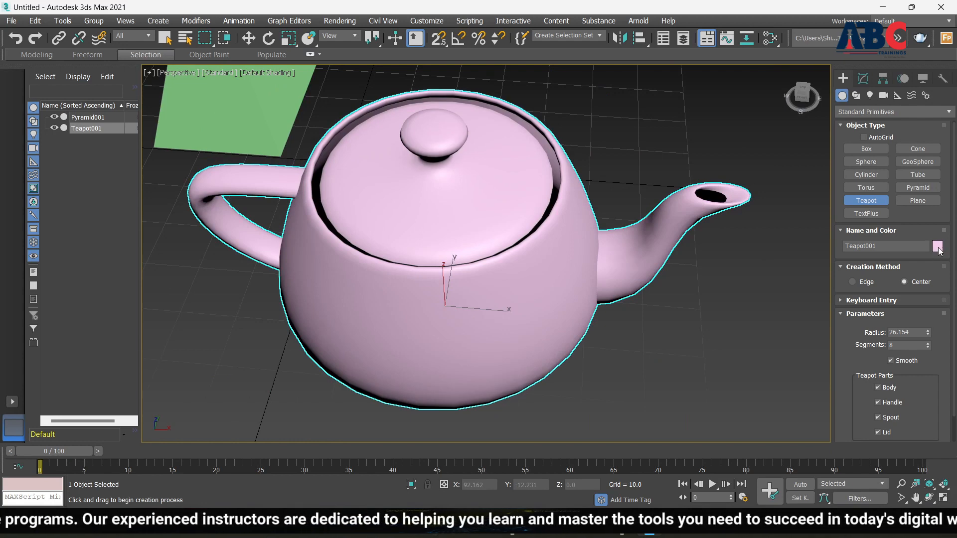
{"action": "left_click", "coordinate": [938, 246]}
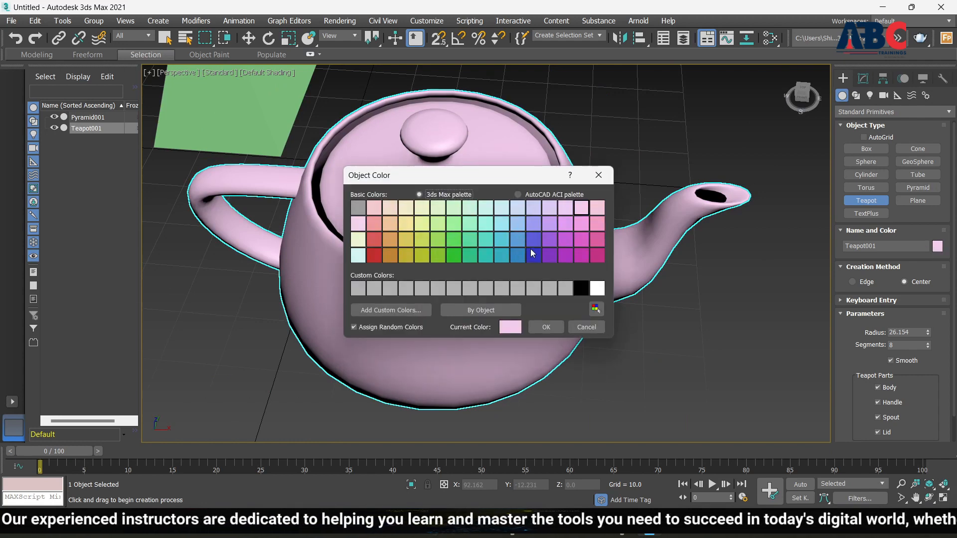
Step: Change the teapot's colour to teal/cyan
{"action": "left_click", "coordinate": [503, 241]}
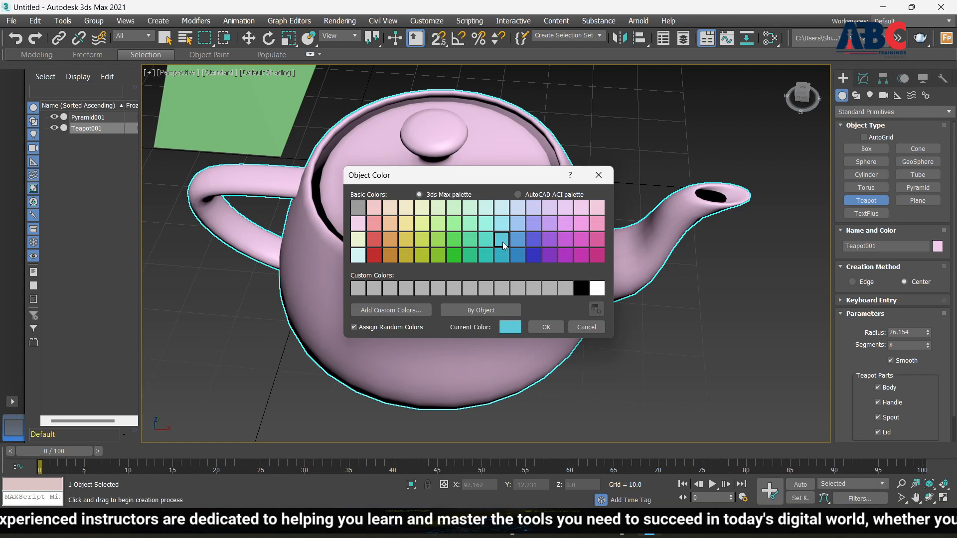
{"action": "left_click", "coordinate": [546, 327]}
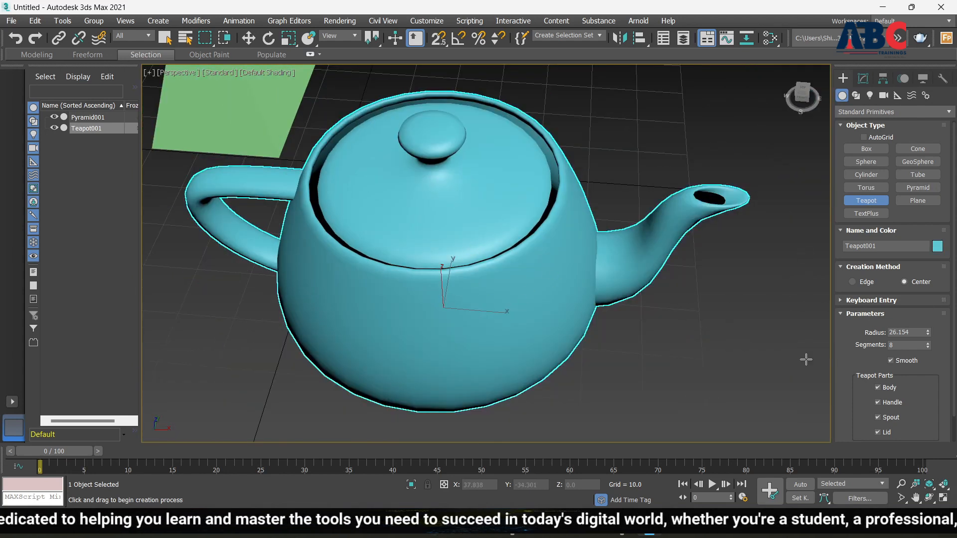
{"action": "scroll", "coordinate": [864, 384], "scroll_direction": "down", "scroll_amount": 1}
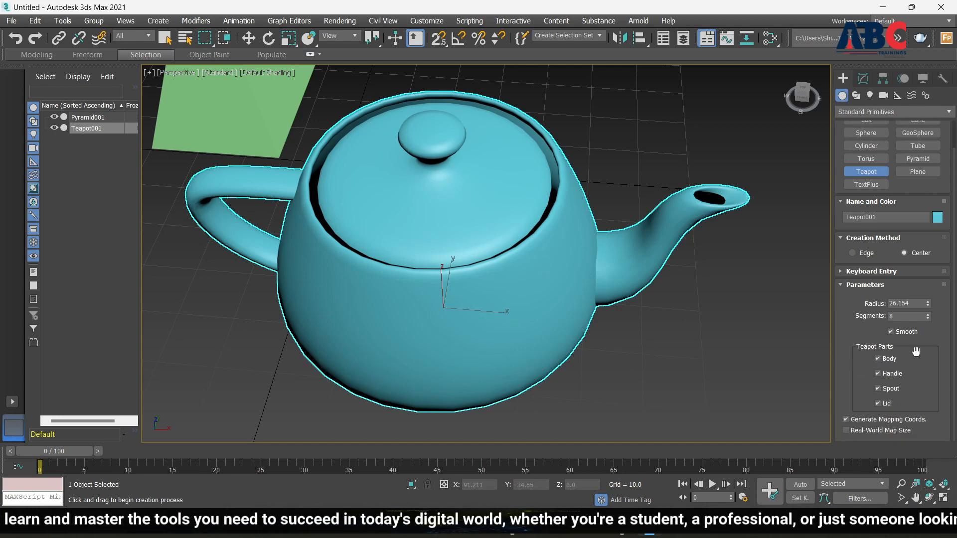
Step: Turn off the teapot's Handle and Spout parts, leaving only body and lid
{"action": "left_click", "coordinate": [878, 359]}
{"action": "left_click", "coordinate": [878, 359]}
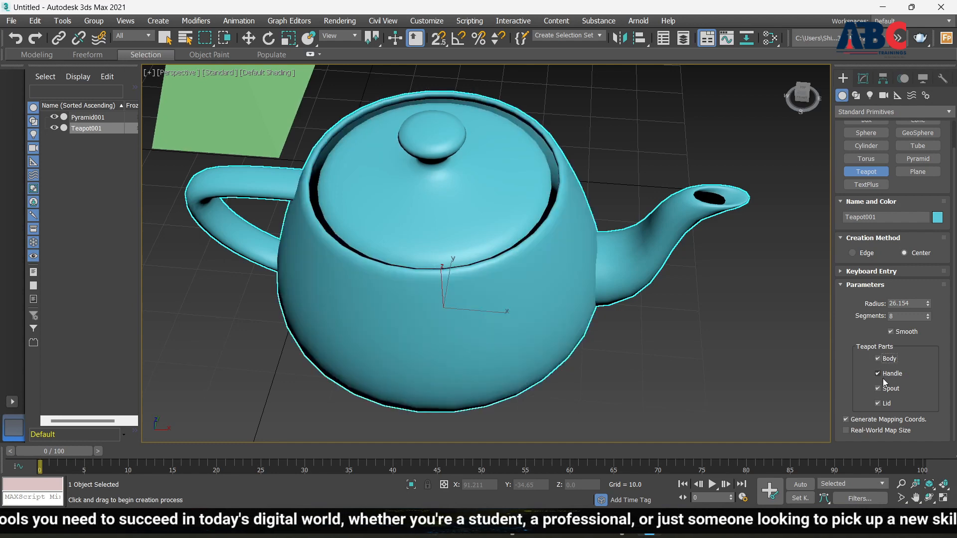
{"action": "left_click", "coordinate": [879, 374]}
{"action": "left_click", "coordinate": [878, 374]}
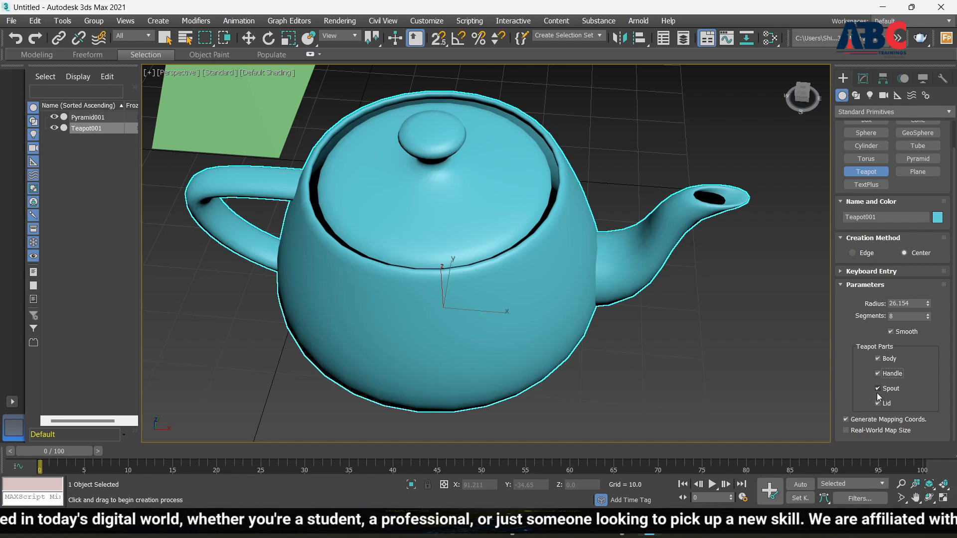
{"action": "left_click", "coordinate": [879, 389]}
{"action": "left_click", "coordinate": [879, 389]}
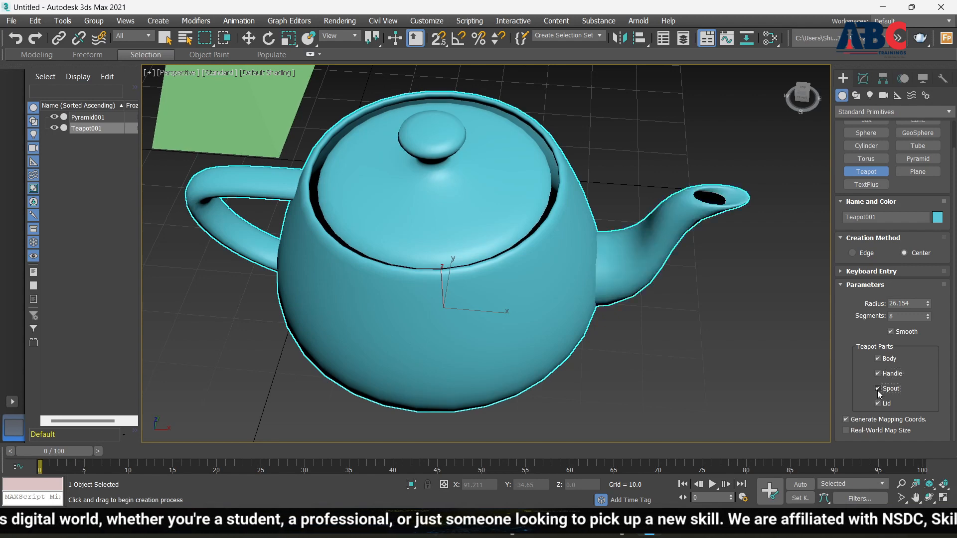
{"action": "left_click", "coordinate": [878, 389]}
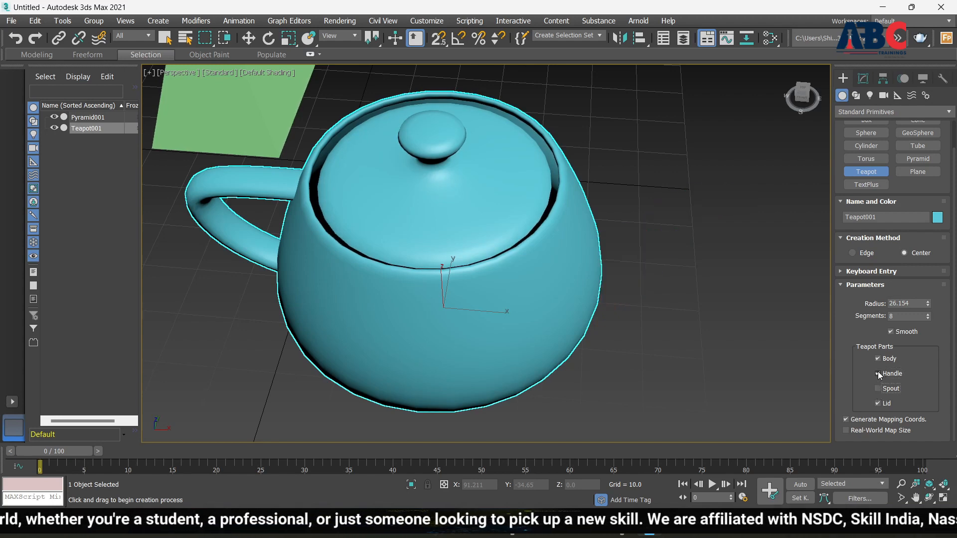
{"action": "left_click", "coordinate": [879, 374]}
{"action": "middle_click_drag", "start_coordinate": [527, 331], "coordinate": [568, 277], "text": "alt"}
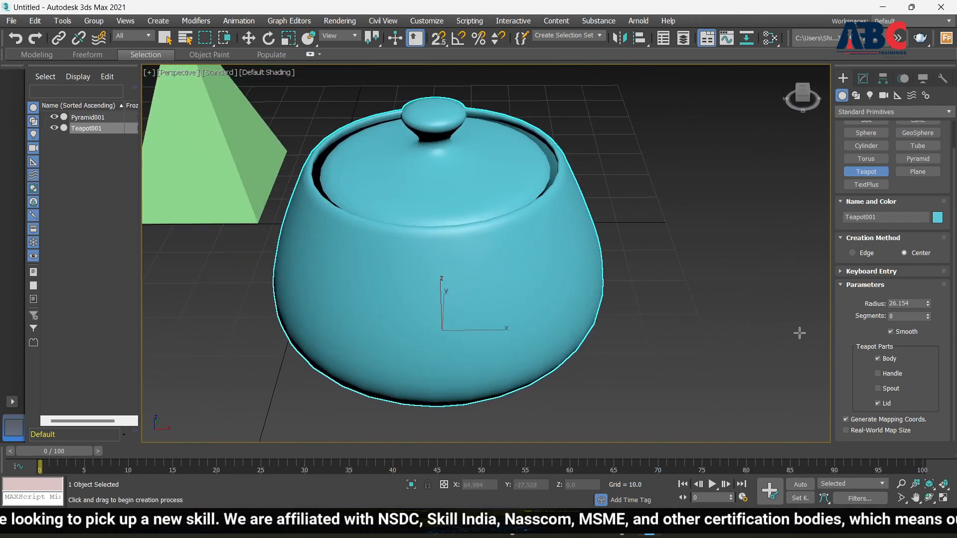
Step: Turn Teapot001's Handle and Spout parts back on, then switch to Select and Move
{"action": "left_click", "coordinate": [878, 373]}
{"action": "left_click", "coordinate": [878, 389]}
{"action": "scroll", "coordinate": [678, 335], "scroll_direction": "down", "scroll_amount": 4}
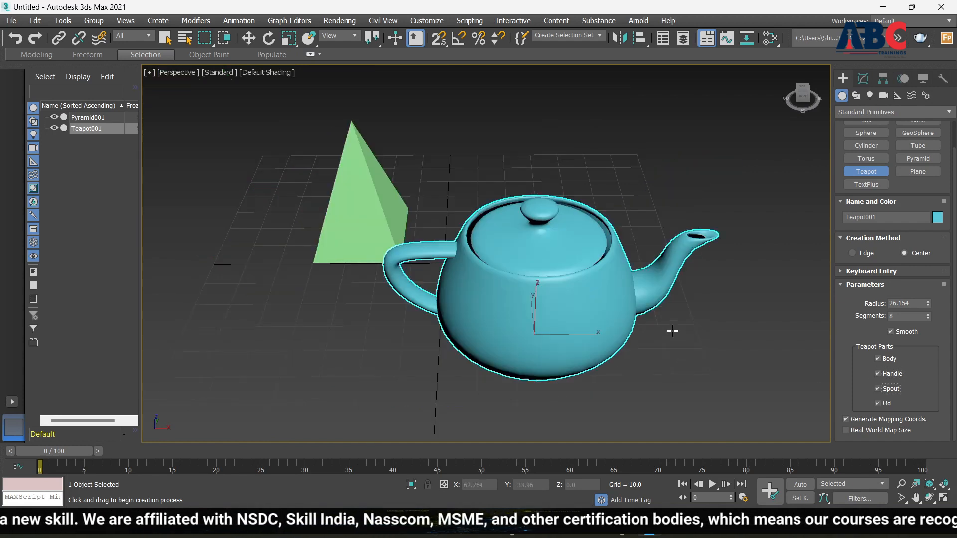
{"action": "scroll", "coordinate": [619, 295], "scroll_direction": "up", "scroll_amount": 4}
{"action": "scroll", "coordinate": [665, 326], "scroll_direction": "down", "scroll_amount": 2}
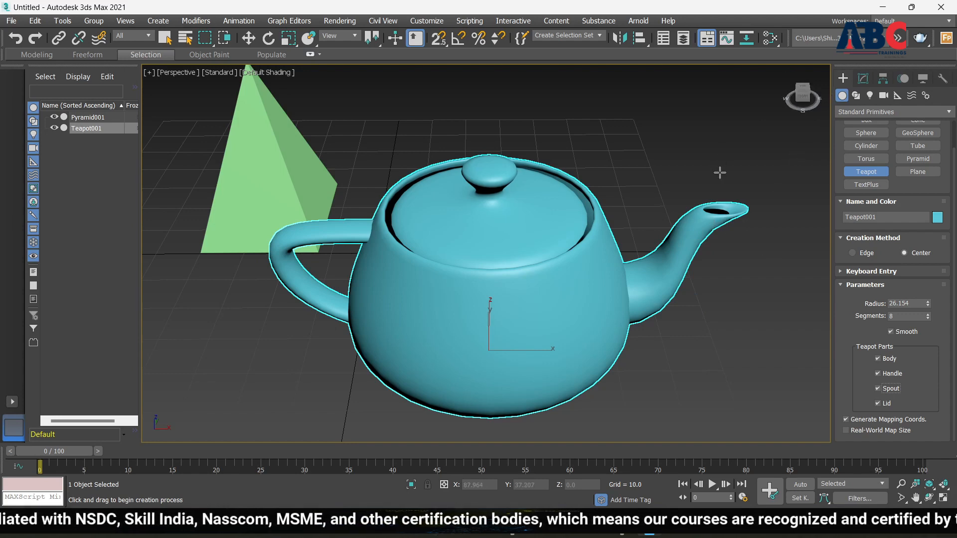
{"action": "key", "text": "w"}
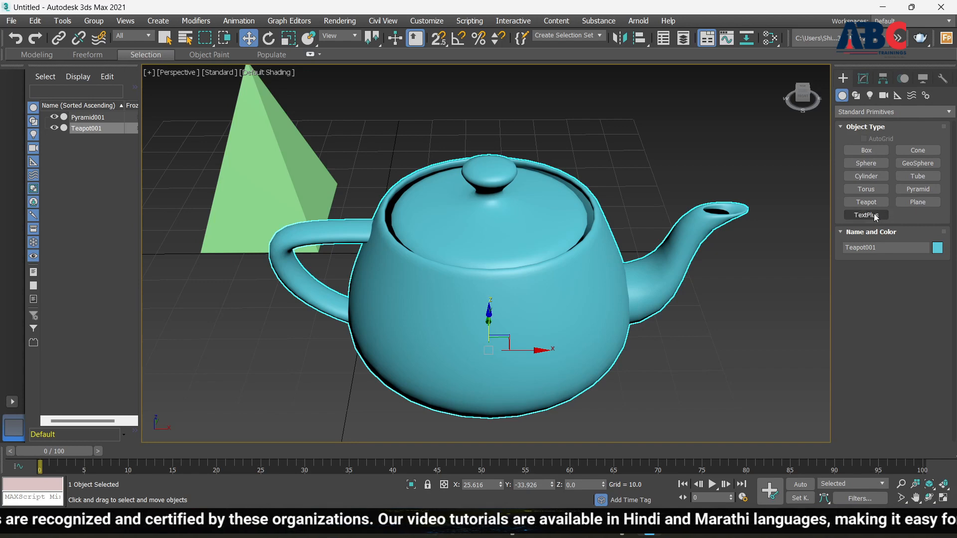
Step: Create a TextPlus region above the teapot and pyramid in the Perspective viewport
{"action": "scroll", "coordinate": [346, 285], "scroll_direction": "down", "scroll_amount": 9}
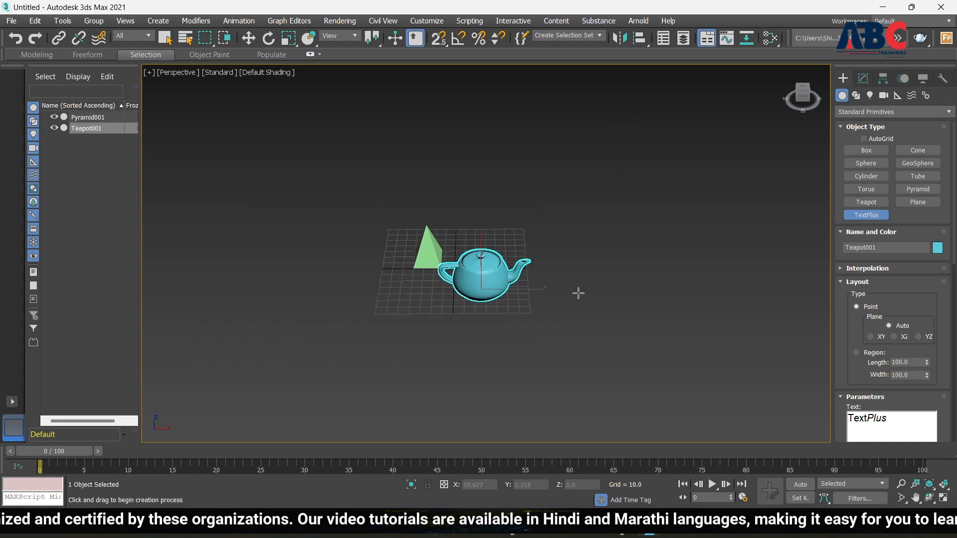
{"action": "scroll", "coordinate": [624, 282], "scroll_direction": "up", "scroll_amount": 6}
{"action": "scroll", "coordinate": [637, 254], "scroll_direction": "down", "scroll_amount": 4}
{"action": "scroll", "coordinate": [334, 236], "scroll_direction": "up", "scroll_amount": 3}
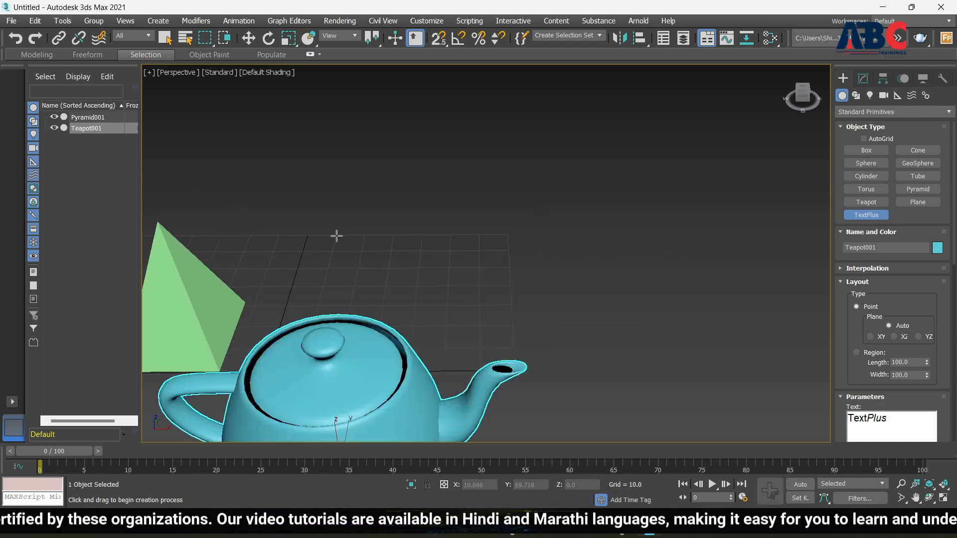
{"action": "left_click_drag", "start_coordinate": [393, 205], "coordinate": [748, 273]}
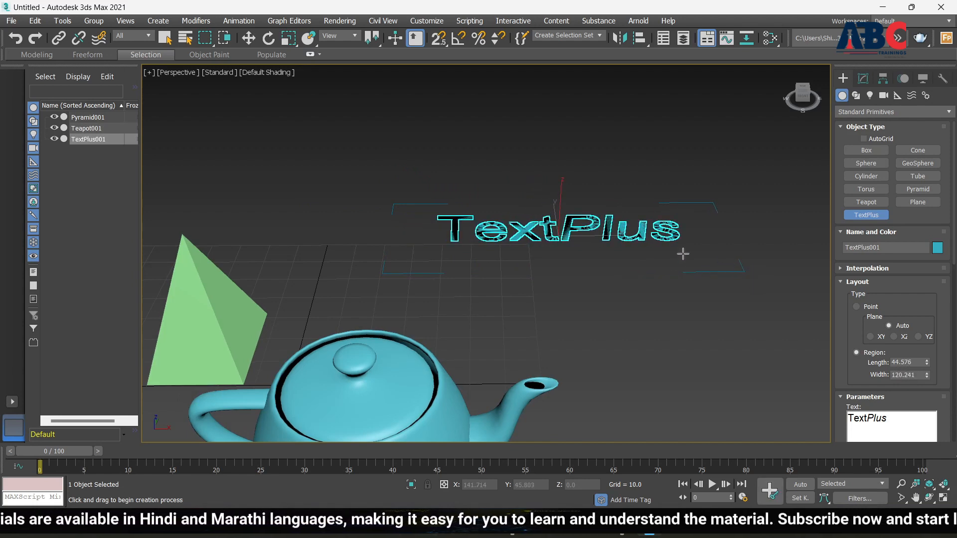
{"action": "key", "text": "z"}
Step: Replace the default TextPlus wording with 'ER.' followed by a person's full name
{"action": "scroll", "coordinate": [453, 246], "scroll_direction": "down", "scroll_amount": 3}
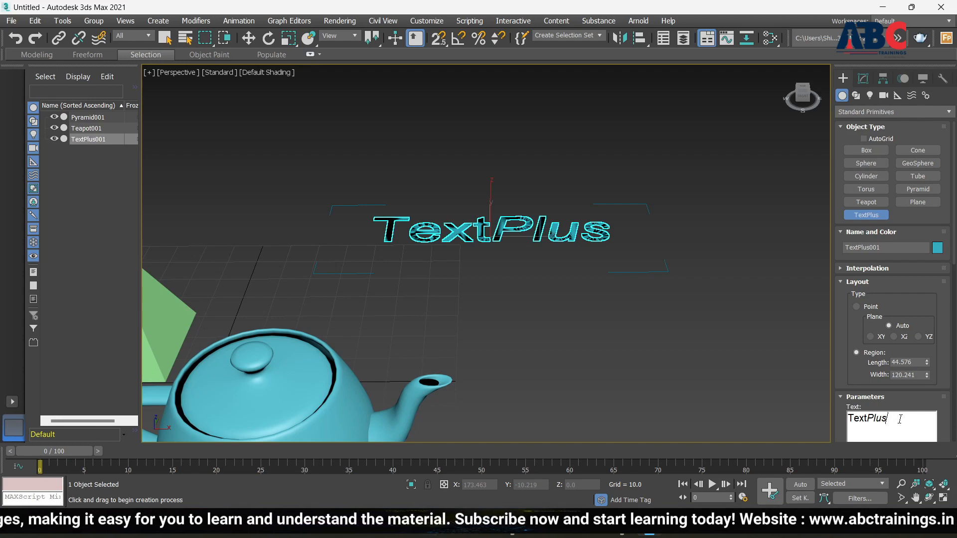
{"action": "key", "text": "BackSpace"}
{"action": "key", "text": "BackSpace"}
{"action": "key", "text": "BackSpace"}
{"action": "key", "text": "BackSpace"}
{"action": "key", "text": "BackSpace"}
{"action": "key", "text": "BackSpace"}
{"action": "key", "text": "BackSpace"}
{"action": "key", "text": "BackSpace"}
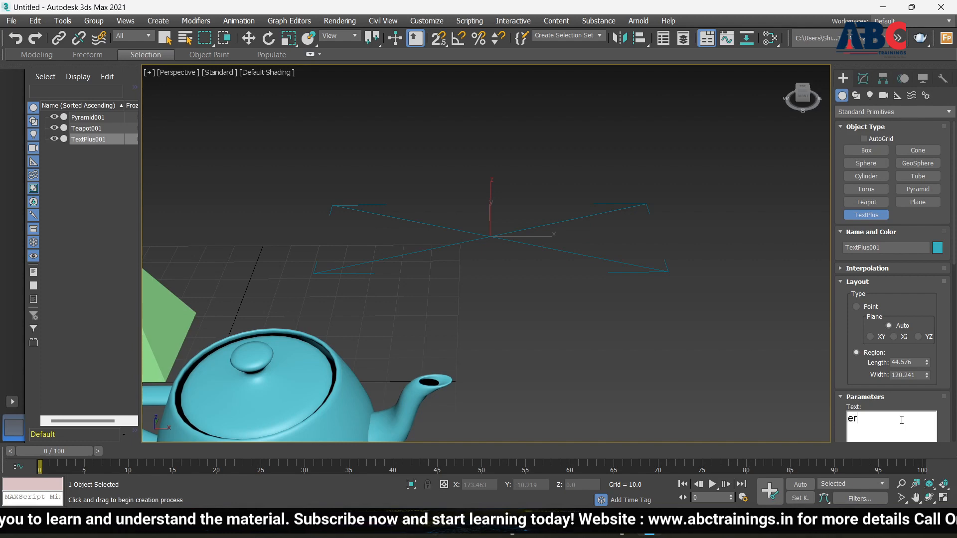
{"action": "type", "text": "ER"}
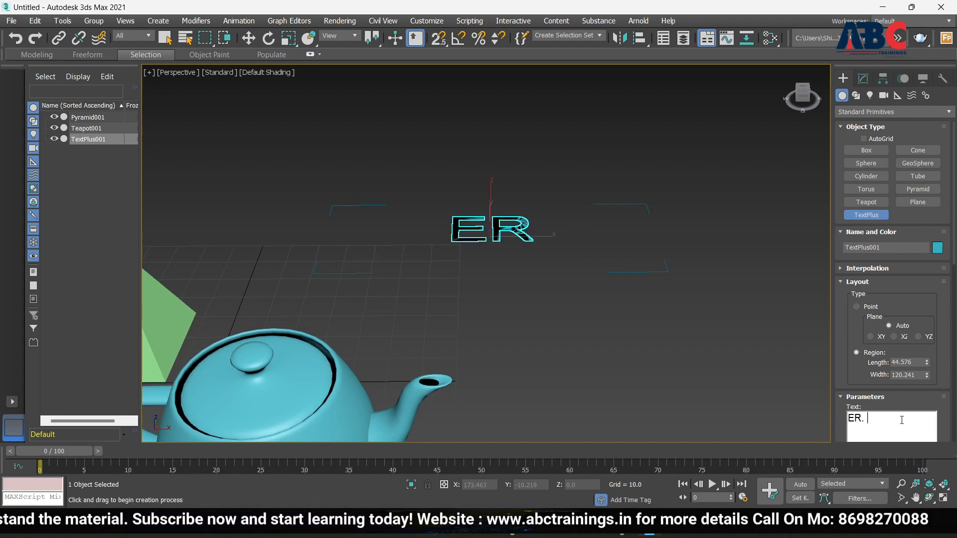
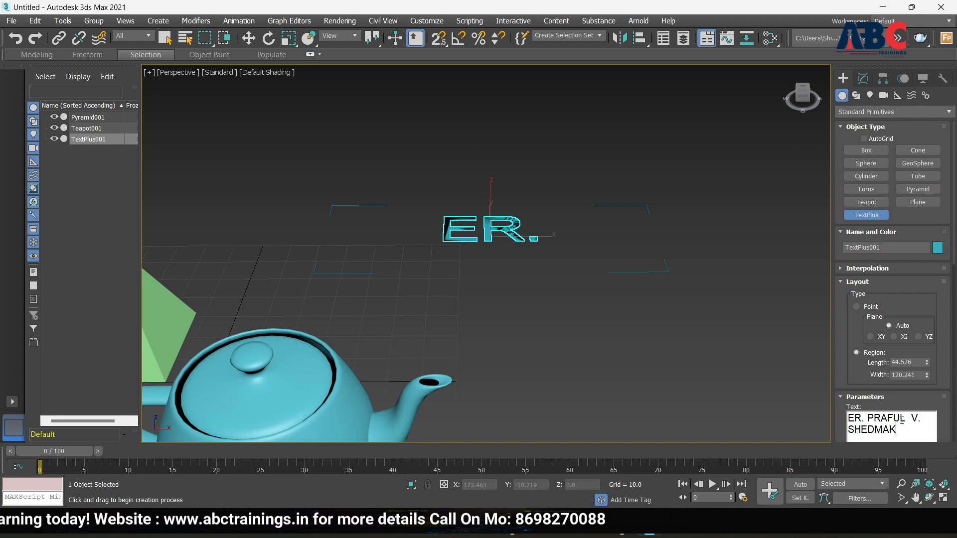
Step: Place two extra TextPlus objects, then delete the TextPlus003 one
{"action": "left_click", "coordinate": [692, 379]}
{"action": "scroll", "coordinate": [481, 316], "scroll_direction": "down", "scroll_amount": 3}
{"action": "scroll", "coordinate": [502, 280], "scroll_direction": "up", "scroll_amount": 6}
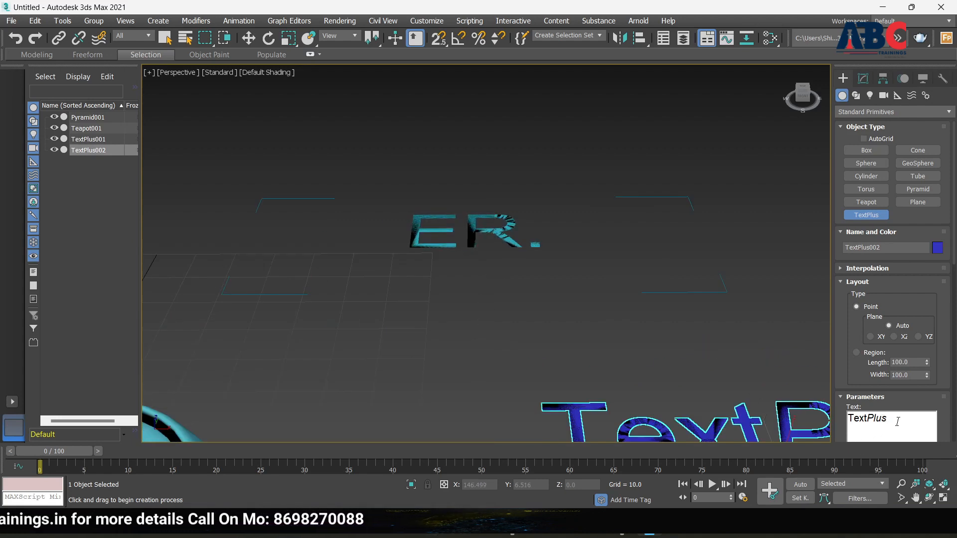
{"action": "left_click", "coordinate": [484, 231]}
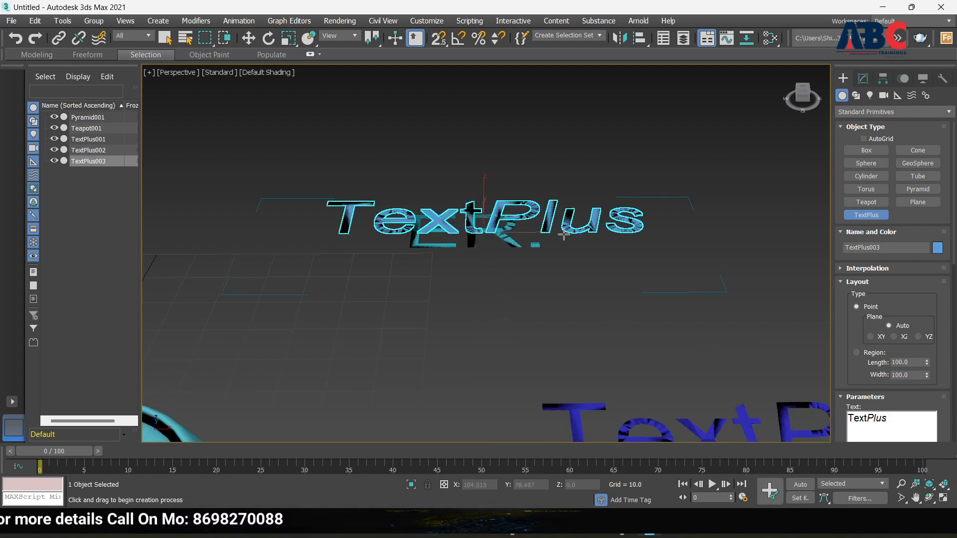
{"action": "key", "text": "w"}
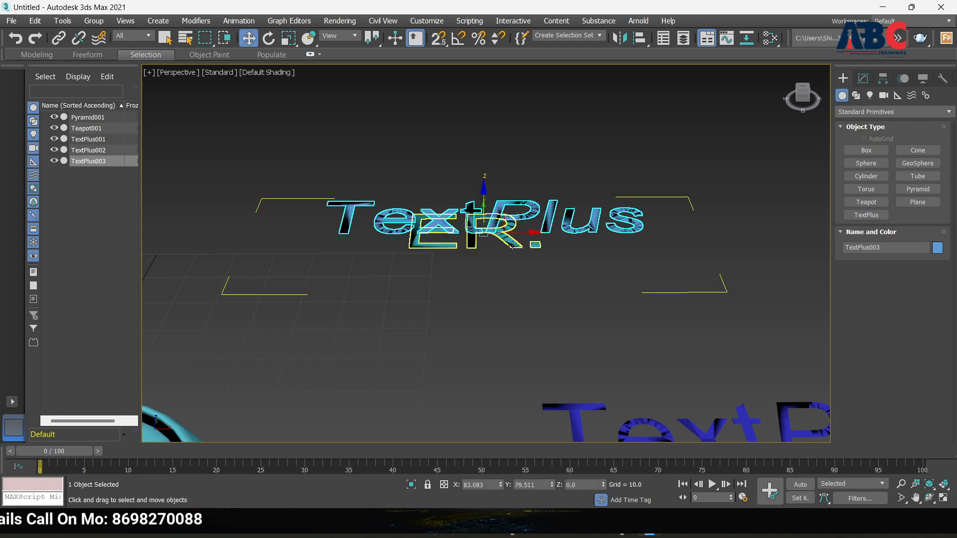
{"action": "key", "text": "Delete"}
Step: Select the ER. text, open Set Value as Text in Modify, and add Value2
{"action": "left_click", "coordinate": [470, 225]}
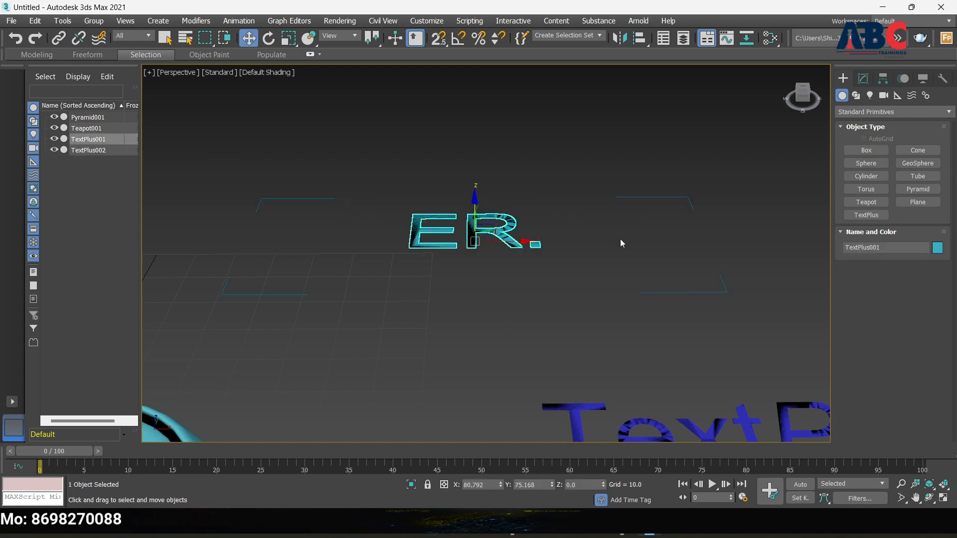
{"action": "left_click", "coordinate": [863, 79]}
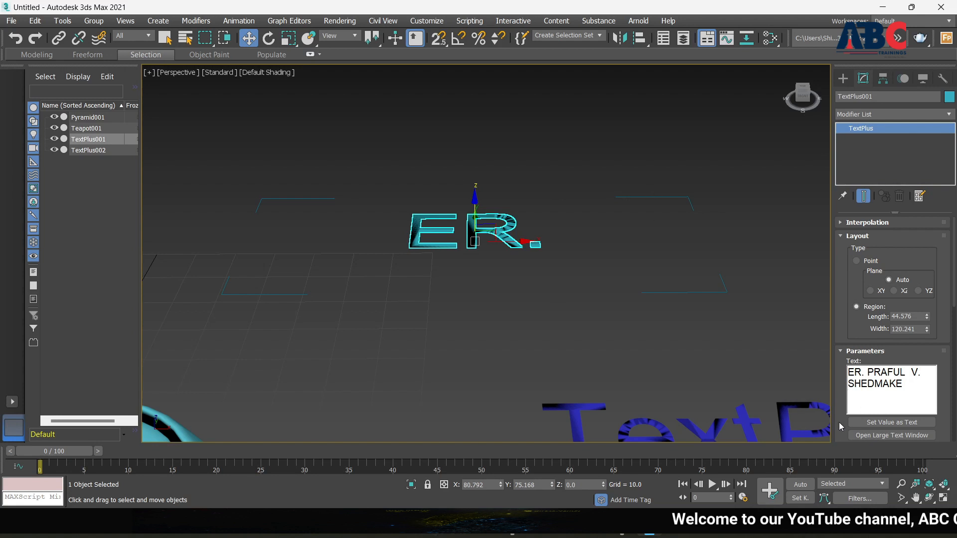
{"action": "left_click", "coordinate": [883, 423]}
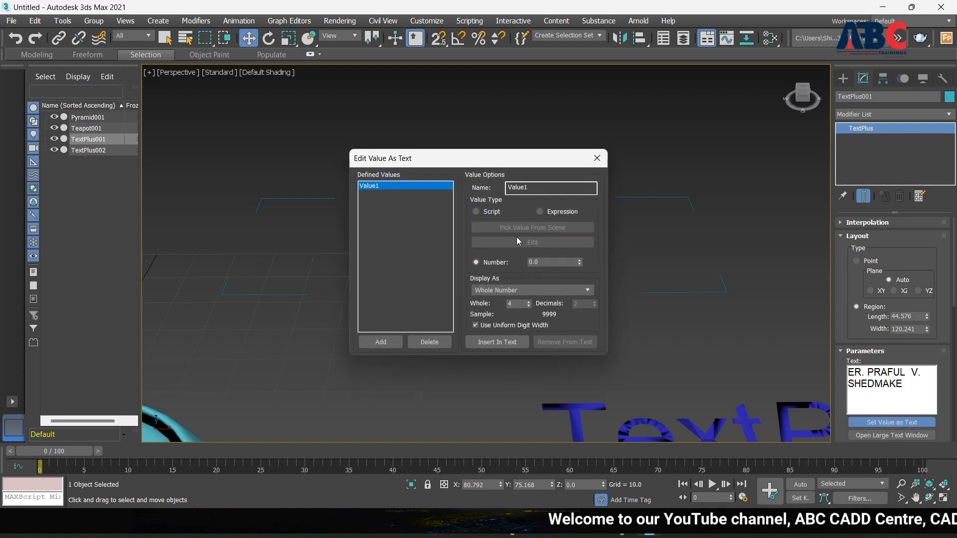
{"action": "left_click", "coordinate": [386, 344]}
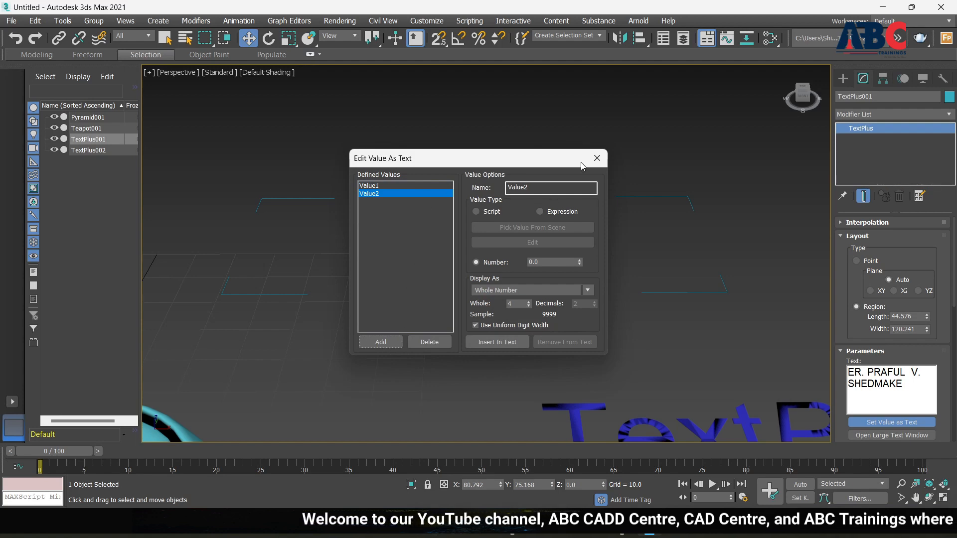
Step: Close the value editor and the large text window unchanged, then deselect the ER. text
{"action": "left_click", "coordinate": [597, 159]}
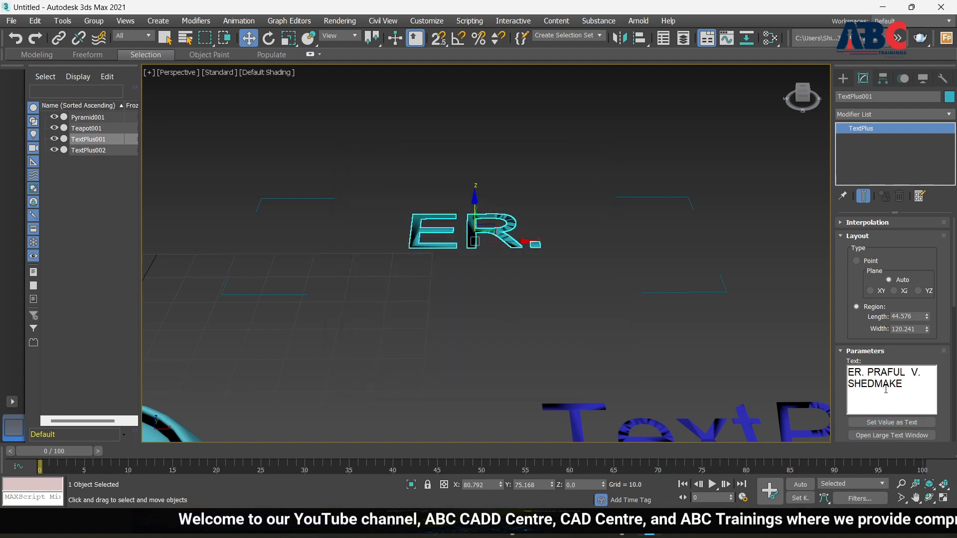
{"action": "scroll", "coordinate": [888, 430], "scroll_direction": "down", "scroll_amount": 1}
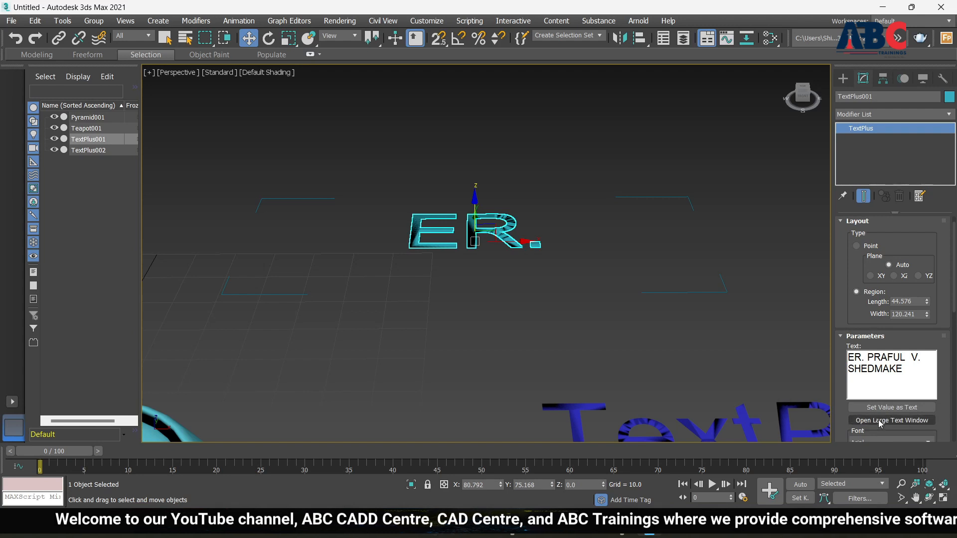
{"action": "left_click", "coordinate": [881, 421]}
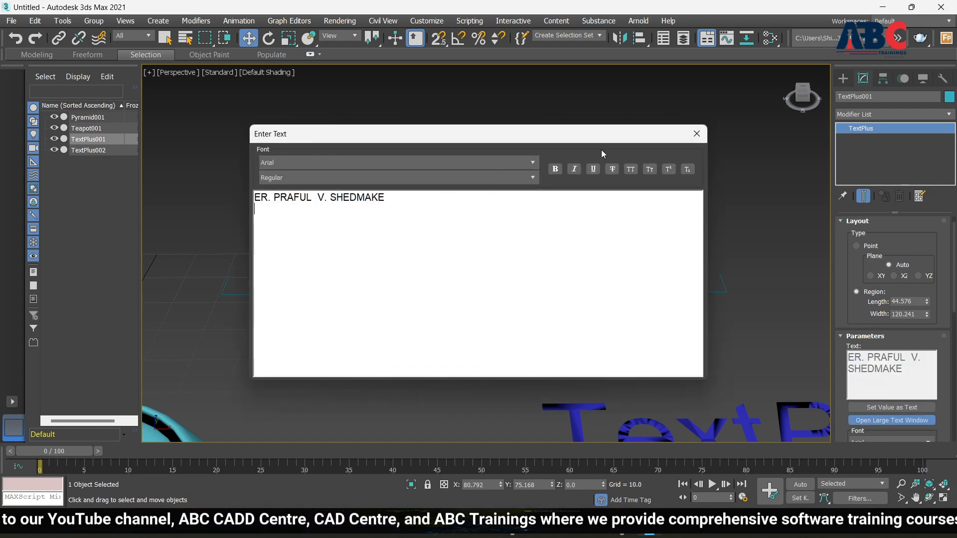
{"action": "left_click", "coordinate": [698, 134]}
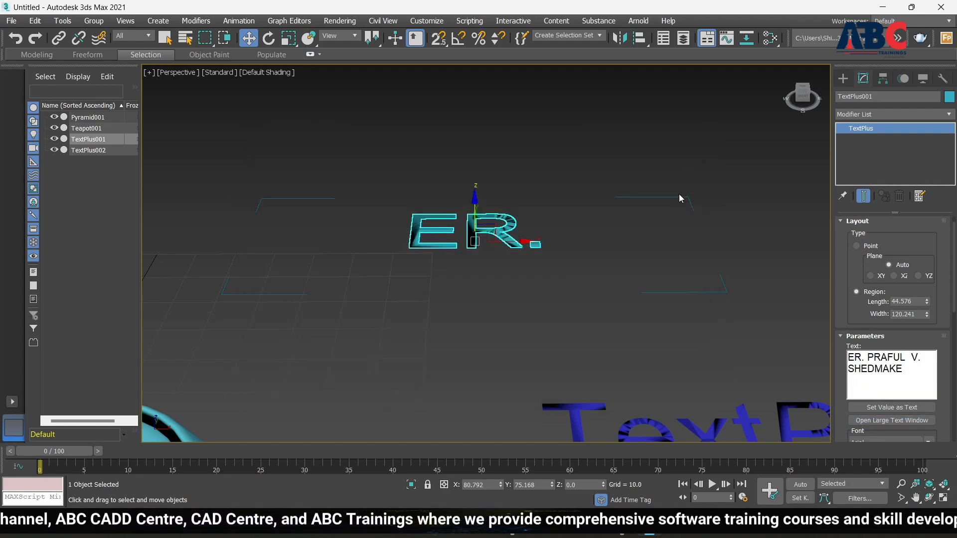
{"action": "left_click", "coordinate": [677, 219]}
Step: Reselect the ER. TextPlus001 object in the viewport
{"action": "left_click", "coordinate": [655, 293]}
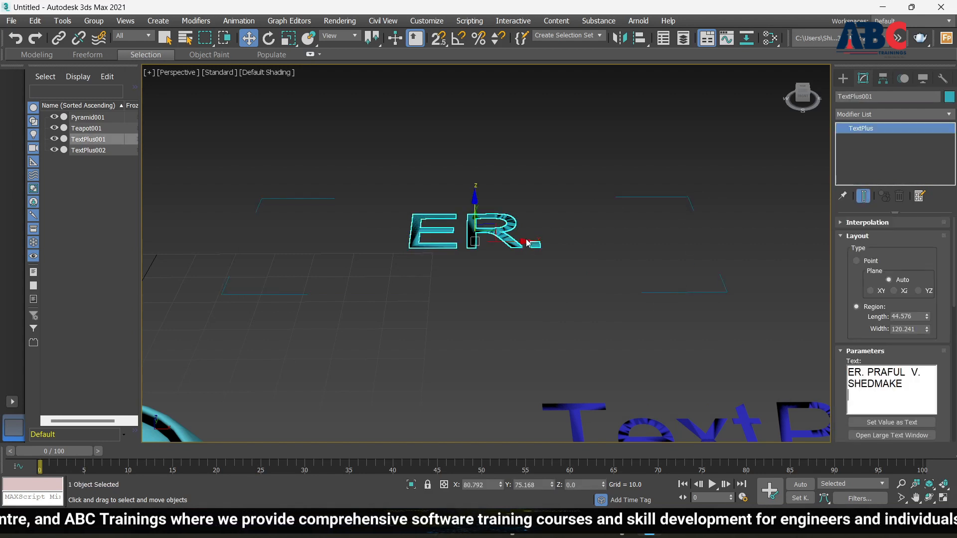
{"action": "left_click_drag", "start_coordinate": [574, 239], "coordinate": [535, 245]}
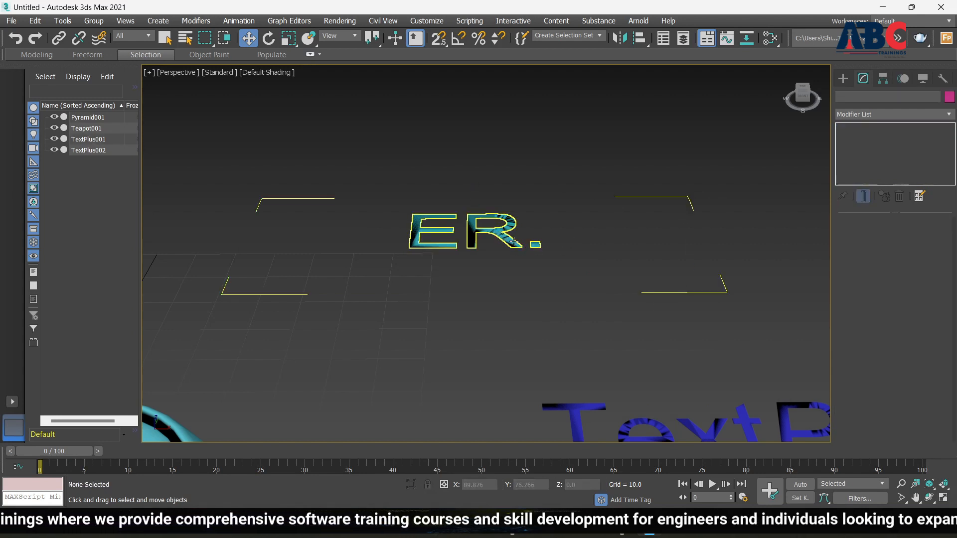
{"action": "left_click", "coordinate": [535, 245]}
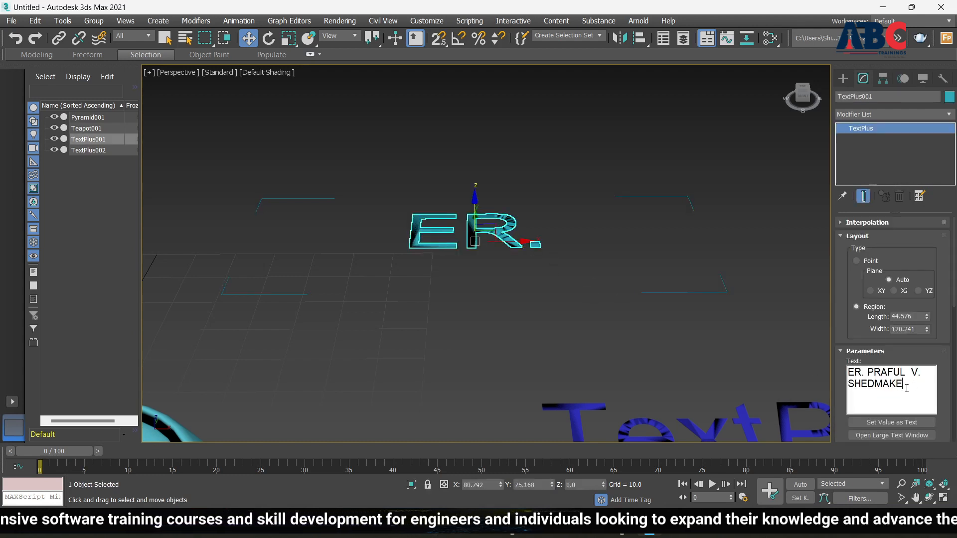
Step: Cut the text down to 'ER. P' and reselect the object
{"action": "key", "text": "BackSpace"}
{"action": "key", "text": "BackSpace"}
{"action": "key", "text": "BackSpace"}
{"action": "key", "text": "BackSpace"}
{"action": "key", "text": "BackSpace"}
{"action": "key", "text": "BackSpace"}
{"action": "key", "text": "BackSpace"}
{"action": "key", "text": "BackSpace"}
{"action": "key", "text": "BackSpace"}
{"action": "key", "text": "BackSpace"}
{"action": "key", "text": "BackSpace"}
{"action": "key", "text": "BackSpace"}
{"action": "key", "text": "BackSpace"}
{"action": "key", "text": "BackSpace"}
{"action": "key", "text": "BackSpace"}
{"action": "key", "text": "BackSpace"}
{"action": "key", "text": "BackSpace"}
{"action": "key", "text": "BackSpace"}
{"action": "key", "text": "BackSpace"}
{"action": "key", "text": "BackSpace"}
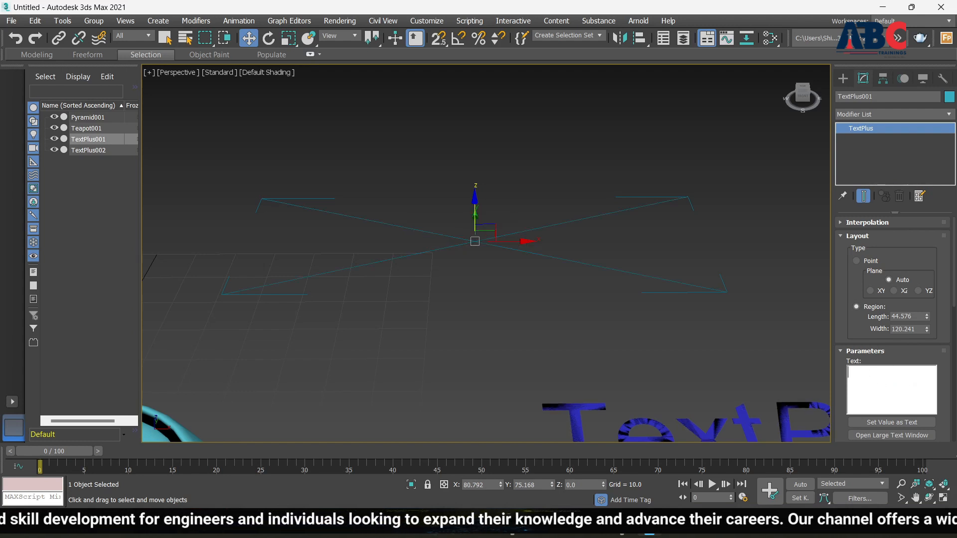
{"action": "type", "text": "ER"}
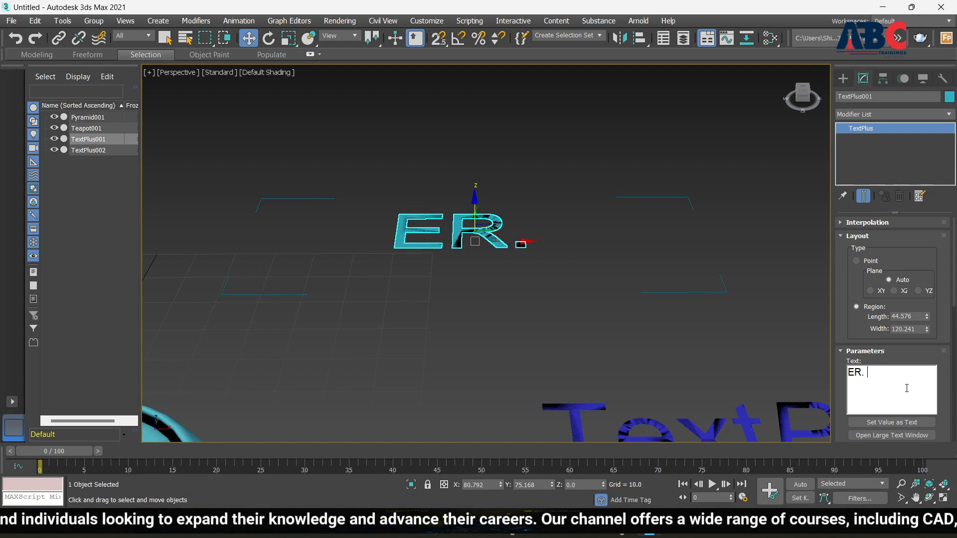
{"action": "type", "text": ". PRAFUL"}
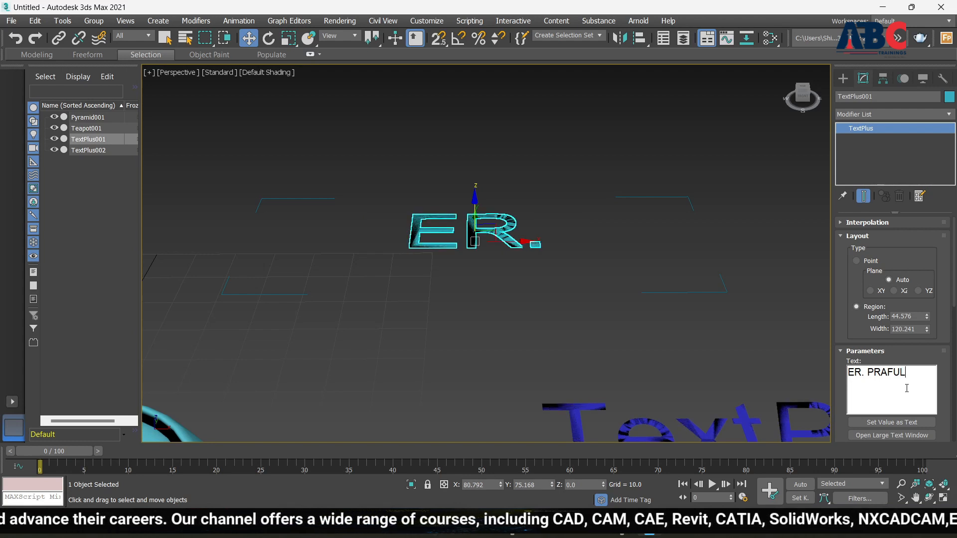
{"action": "key", "text": "BackSpace"}
{"action": "key", "text": "BackSpace"}
{"action": "key", "text": "BackSpace"}
{"action": "key", "text": "BackSpace"}
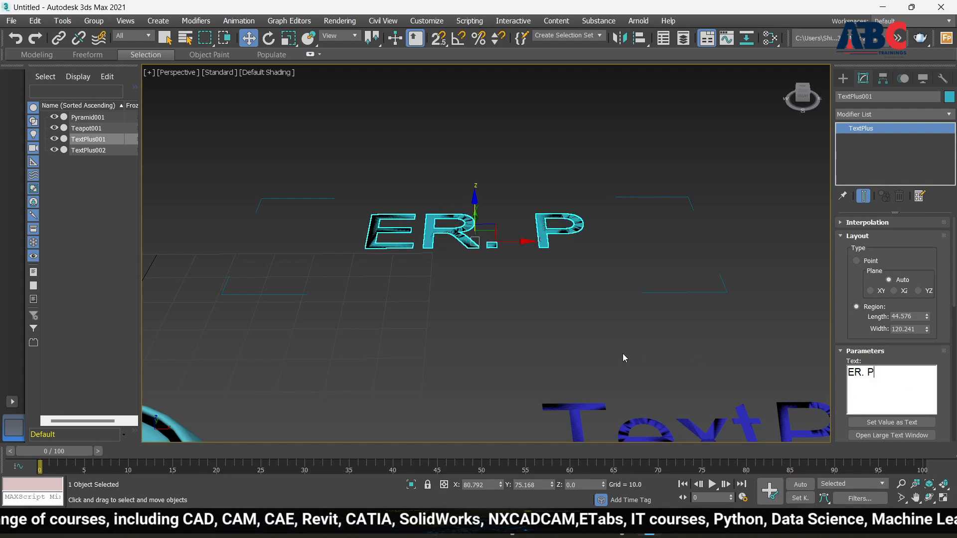
{"action": "left_click", "coordinate": [606, 318]}
{"action": "scroll", "coordinate": [480, 326], "scroll_direction": "down", "scroll_amount": 4}
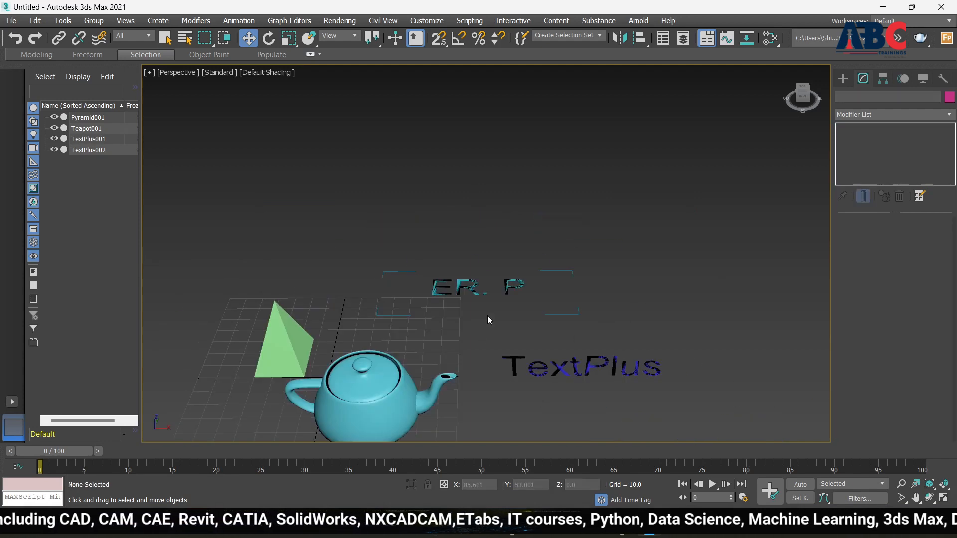
{"action": "scroll", "coordinate": [462, 282], "scroll_direction": "up", "scroll_amount": 6}
{"action": "left_click", "coordinate": [457, 295]}
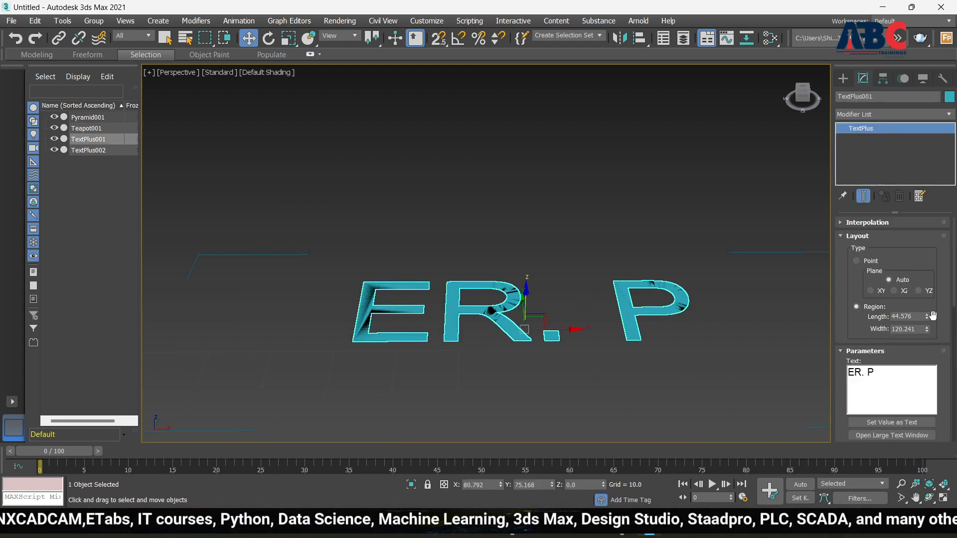
Step: Lengthen the text's layout region and try the Bahnschrift Light font
{"action": "left_click_drag", "start_coordinate": [927, 317], "coordinate": [932, 266]}
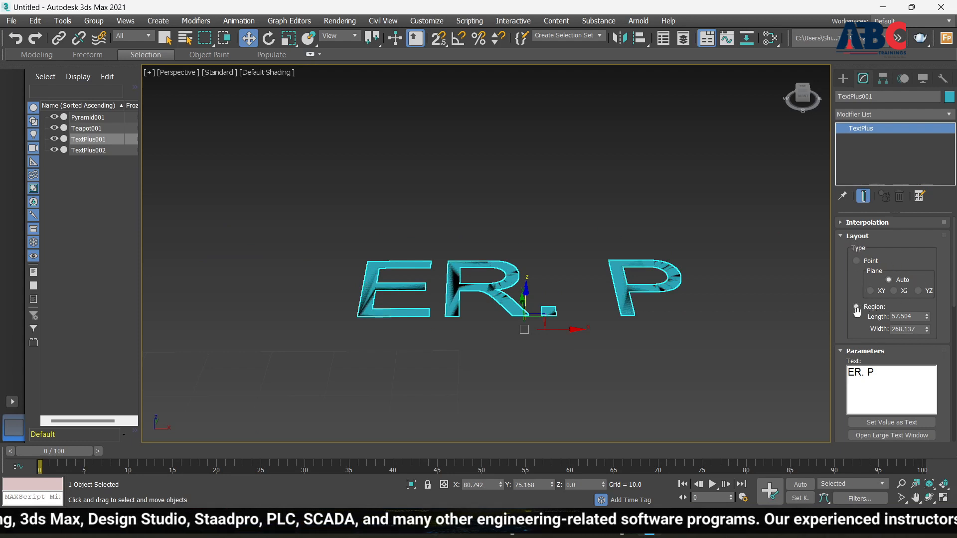
{"action": "scroll", "coordinate": [855, 359], "scroll_direction": "down", "scroll_amount": 3}
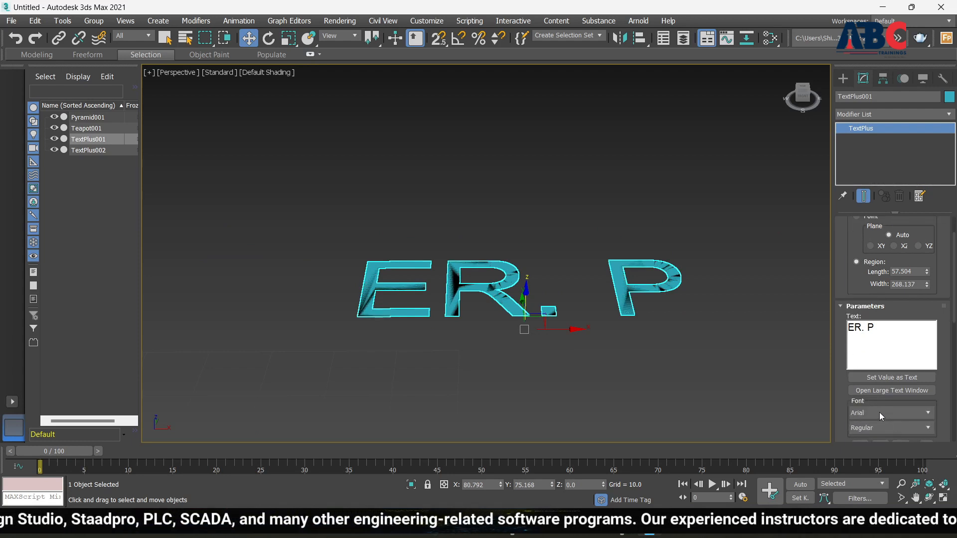
{"action": "left_click", "coordinate": [906, 415]}
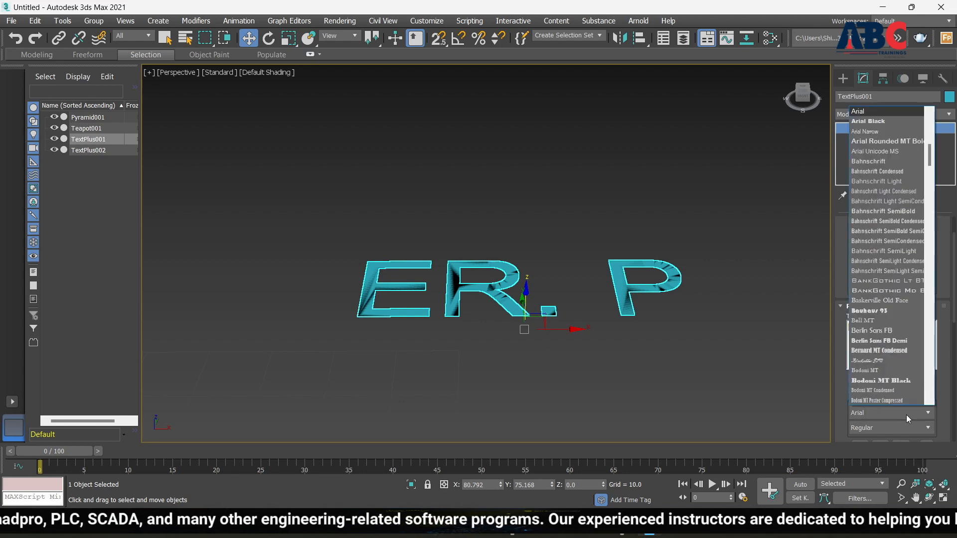
{"action": "left_click", "coordinate": [879, 179]}
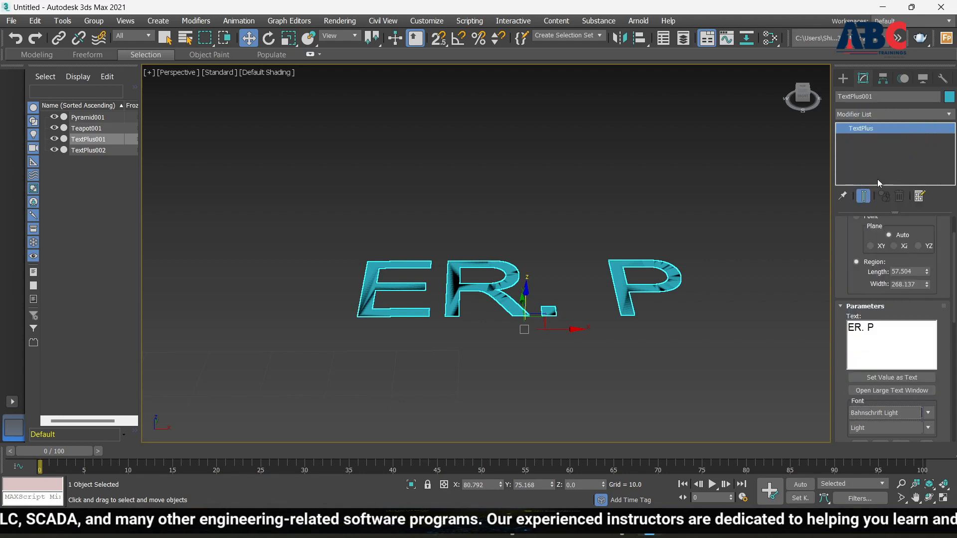
{"action": "left_click", "coordinate": [893, 328]}
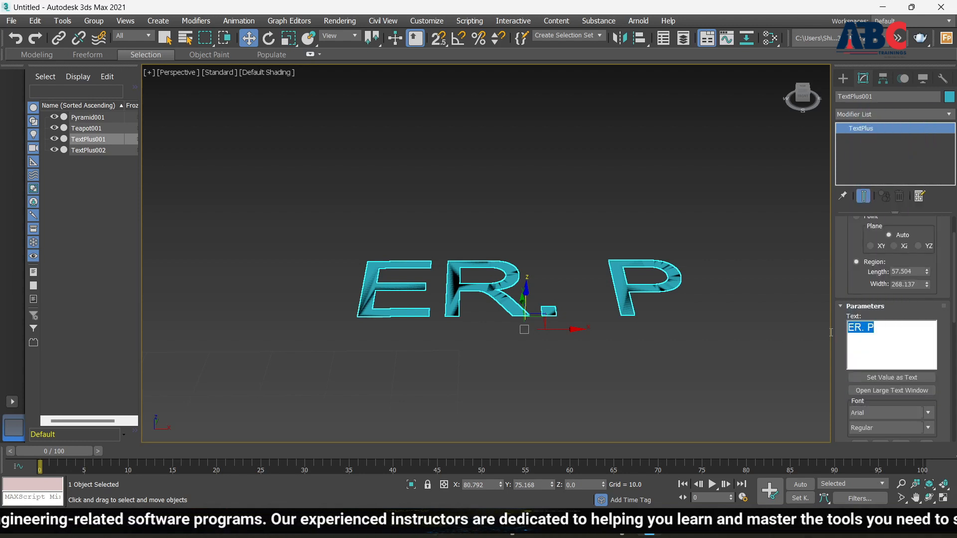
{"action": "left_click", "coordinate": [929, 416]}
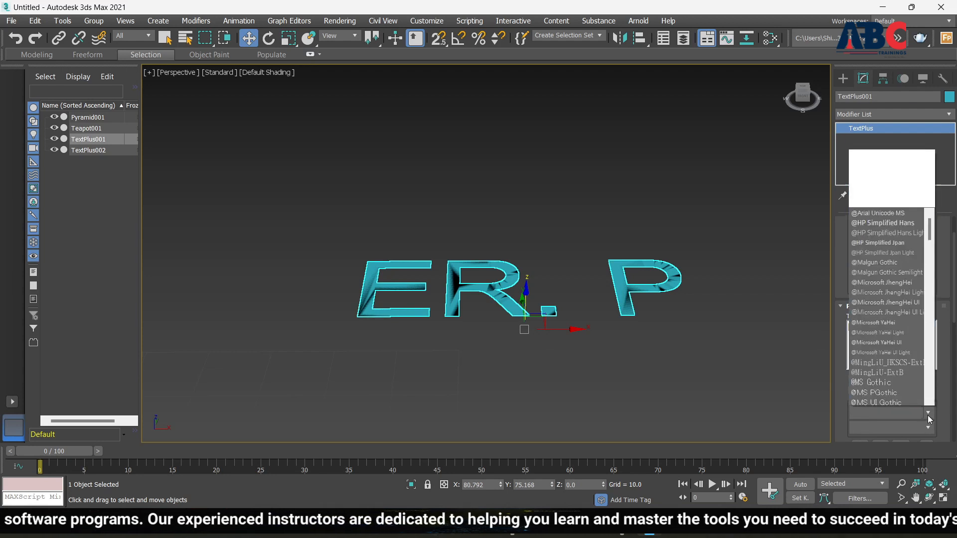
{"action": "left_click", "coordinate": [872, 331]}
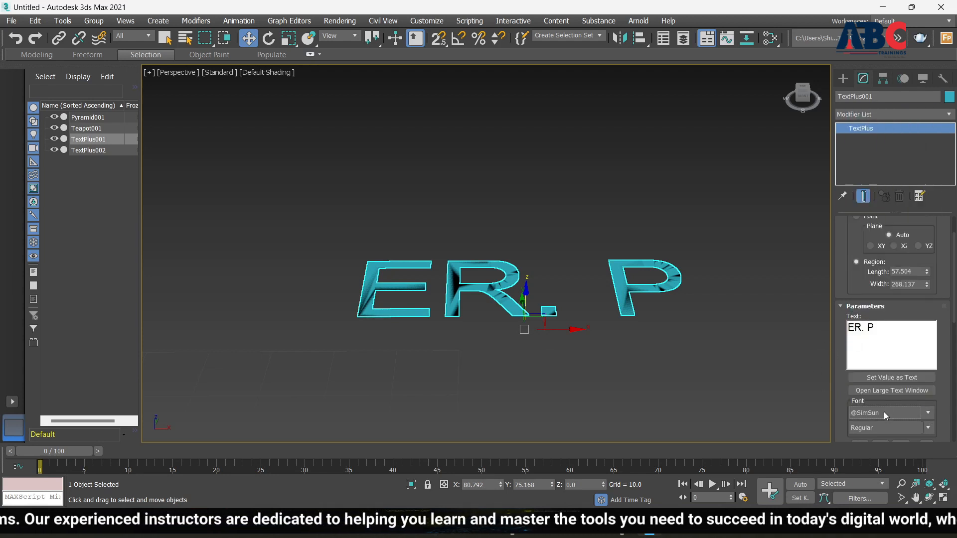
{"action": "left_click", "coordinate": [927, 429]}
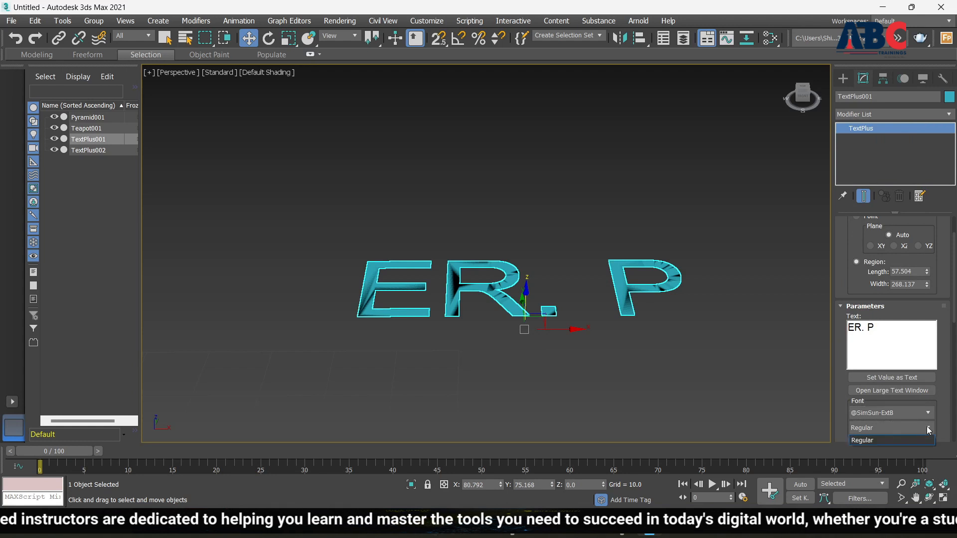
{"action": "left_click", "coordinate": [888, 442]}
{"action": "scroll", "coordinate": [812, 308], "scroll_direction": "down", "scroll_amount": 5}
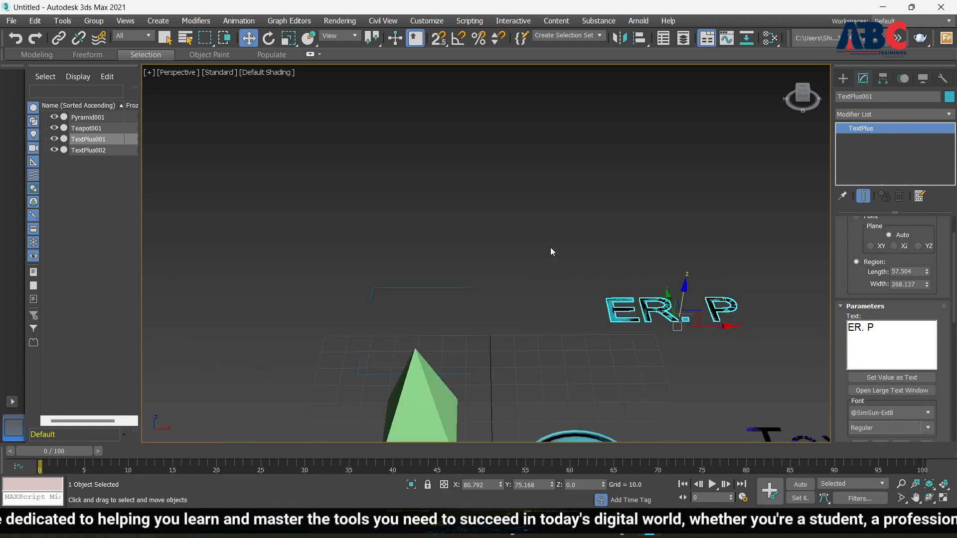
Step: Set the text Size to 50.5, V Scale to 90.64 and H Scale to 142.0
{"action": "scroll", "coordinate": [551, 247], "scroll_direction": "down", "scroll_amount": 4}
{"action": "scroll", "coordinate": [922, 278], "scroll_direction": "up", "scroll_amount": 2}
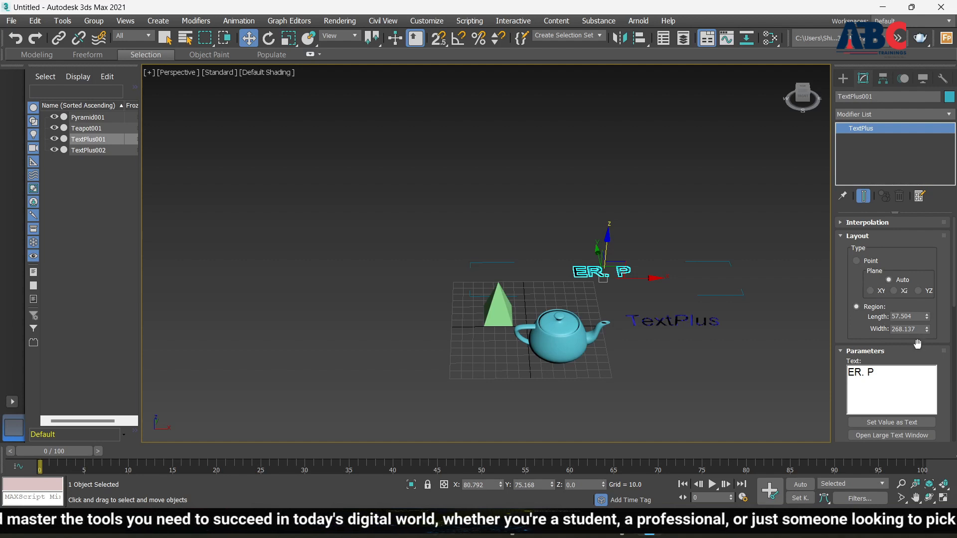
{"action": "scroll", "coordinate": [918, 344], "scroll_direction": "down", "scroll_amount": 4}
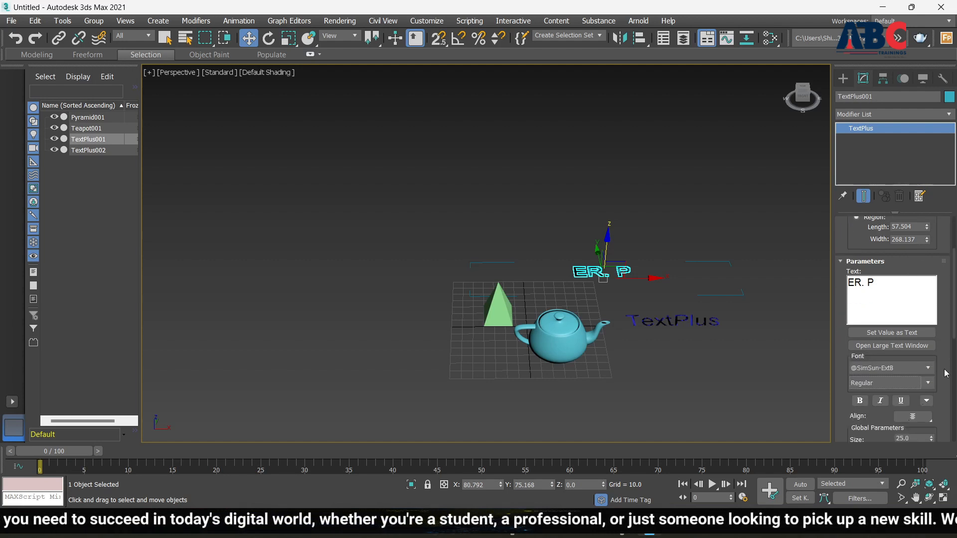
{"action": "scroll", "coordinate": [946, 373], "scroll_direction": "down", "scroll_amount": 3}
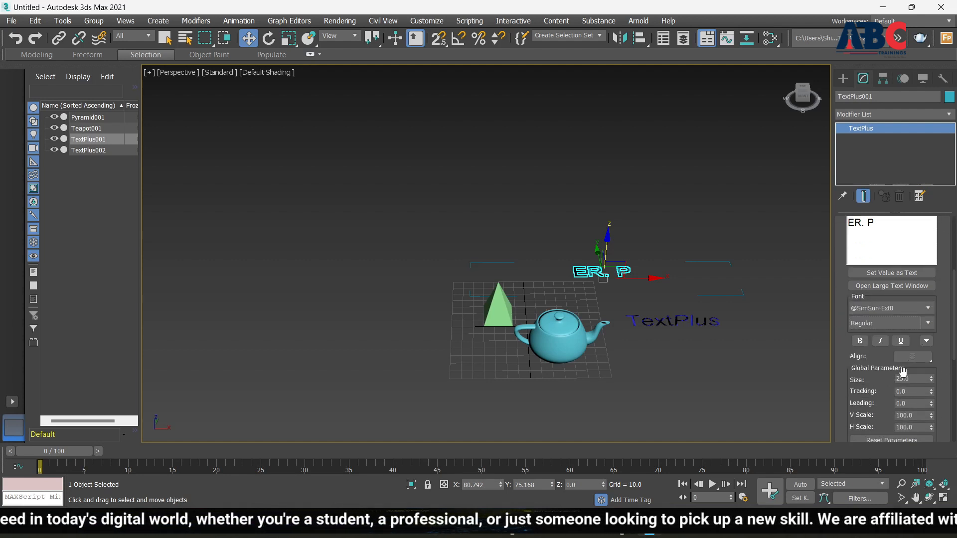
{"action": "left_click_drag", "start_coordinate": [932, 380], "coordinate": [942, 327]}
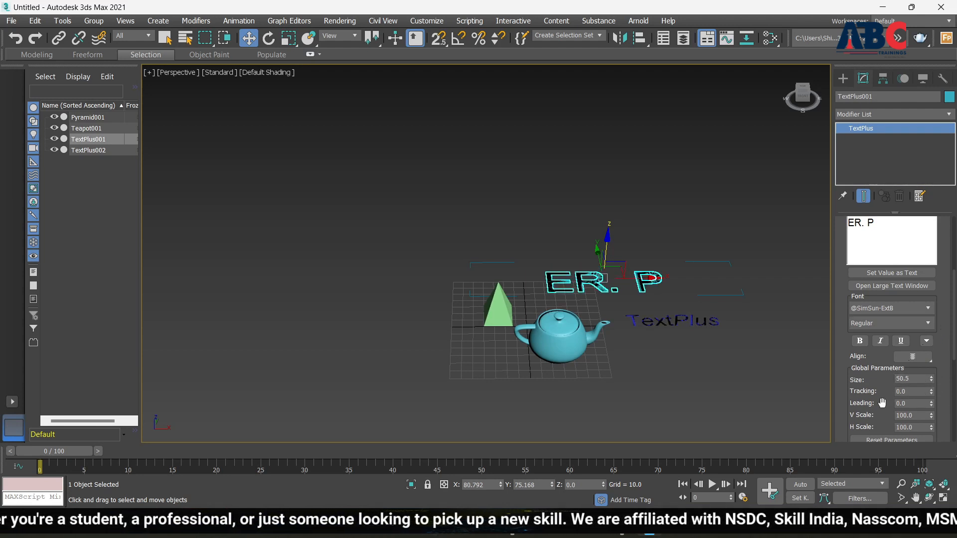
{"action": "scroll", "coordinate": [928, 415], "scroll_direction": "down", "scroll_amount": 2}
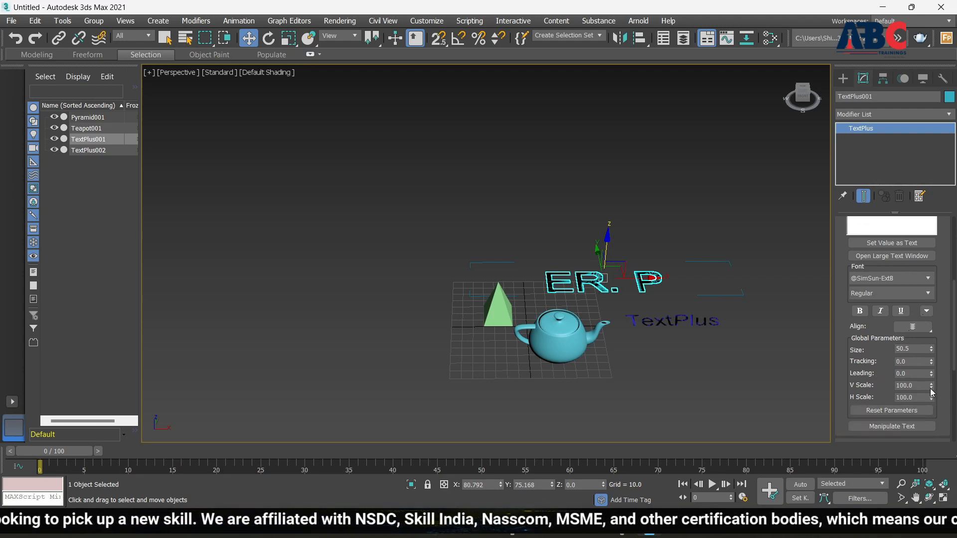
{"action": "mouse_move", "coordinate": [934, 388]}
{"action": "left_mouse_down"}
{"action": "mouse_move", "coordinate": [931, 366]}
{"action": "mouse_move", "coordinate": [932, 402]}
{"action": "mouse_move", "coordinate": [942, 380]}
{"action": "left_mouse_up"}
{"action": "scroll", "coordinate": [880, 368], "scroll_direction": "down", "scroll_amount": 1}
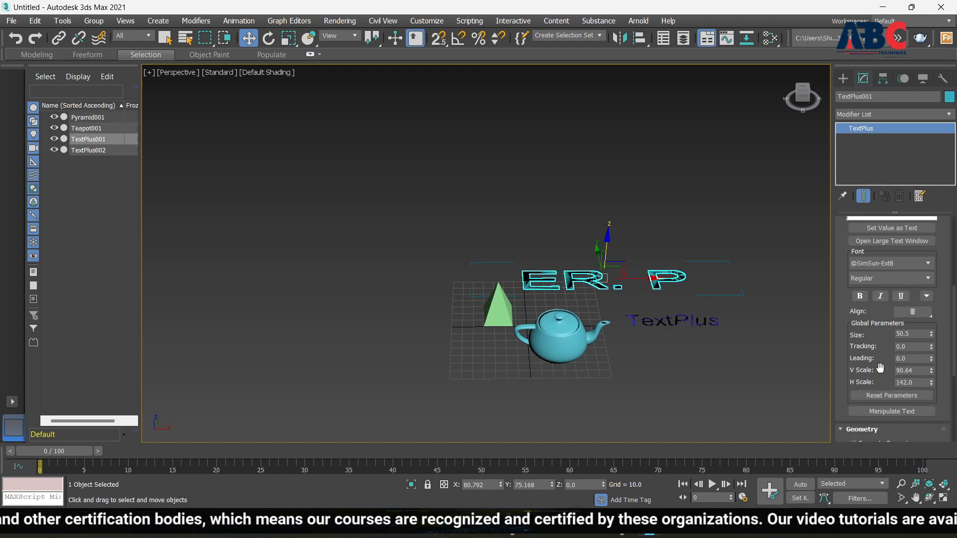
{"action": "scroll", "coordinate": [886, 423], "scroll_direction": "down", "scroll_amount": 4}
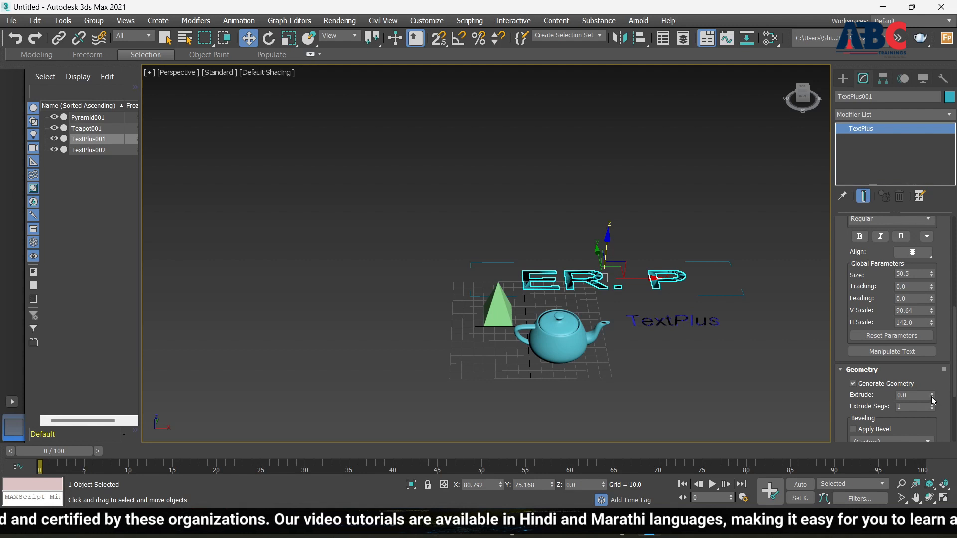
Step: Extrude the ER. P letters to 13.3 and orbit to inspect the solid lettering
{"action": "left_click_drag", "start_coordinate": [932, 398], "coordinate": [931, 373]}
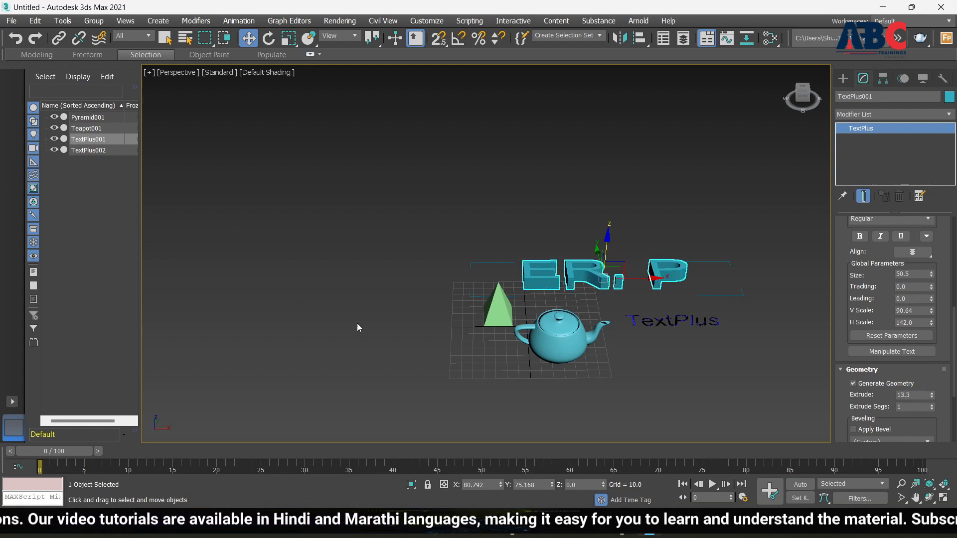
{"action": "middle_click_drag", "start_coordinate": [482, 268], "coordinate": [509, 291], "text": "alt"}
{"action": "scroll", "coordinate": [571, 277], "scroll_direction": "up", "scroll_amount": 6}
{"action": "scroll", "coordinate": [470, 271], "scroll_direction": "down", "scroll_amount": 4}
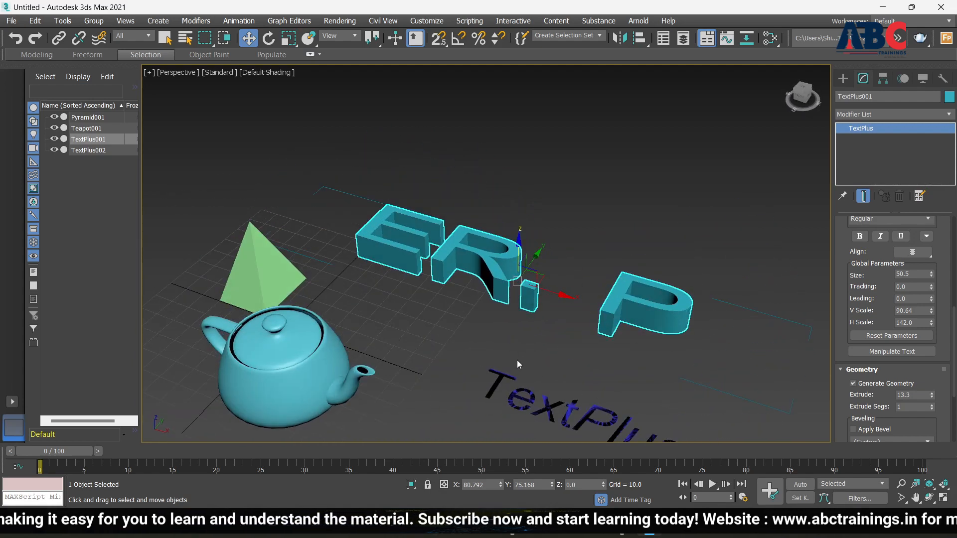
Step: Delete the flat TextPlus002 text and orbit the view around the ER. P letters
{"action": "left_click", "coordinate": [512, 390]}
{"action": "key", "text": "Delete"}
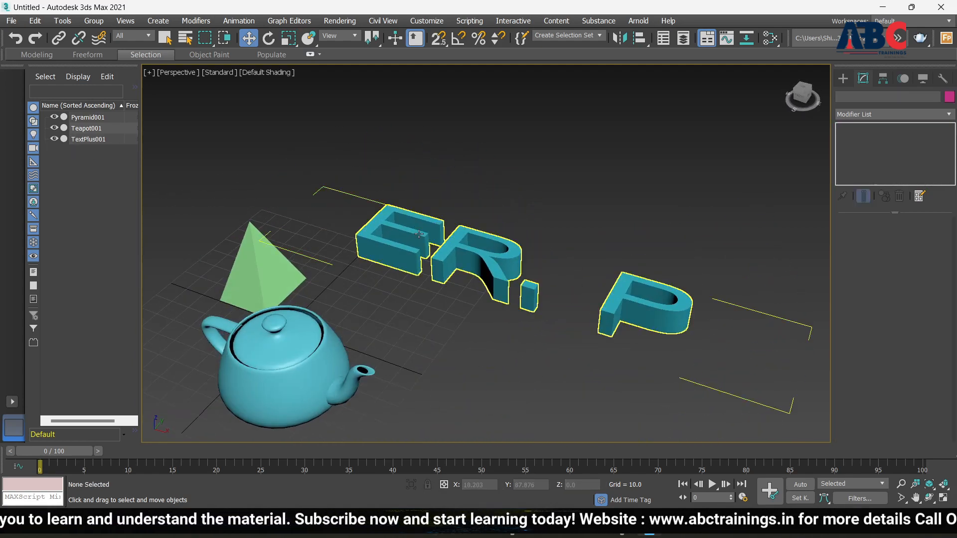
{"action": "scroll", "coordinate": [419, 284], "scroll_direction": "up", "scroll_amount": 5}
{"action": "mouse_move", "coordinate": [419, 284]}
{"action": "middle_mouse_down", "text": "alt"}
{"action": "mouse_move", "coordinate": [426, 293]}
{"action": "mouse_move", "coordinate": [433, 274]}
{"action": "mouse_move", "coordinate": [434, 286]}
{"action": "middle_mouse_up", "text": "alt"}
{"action": "scroll", "coordinate": [432, 269], "scroll_direction": "down", "scroll_amount": 5}
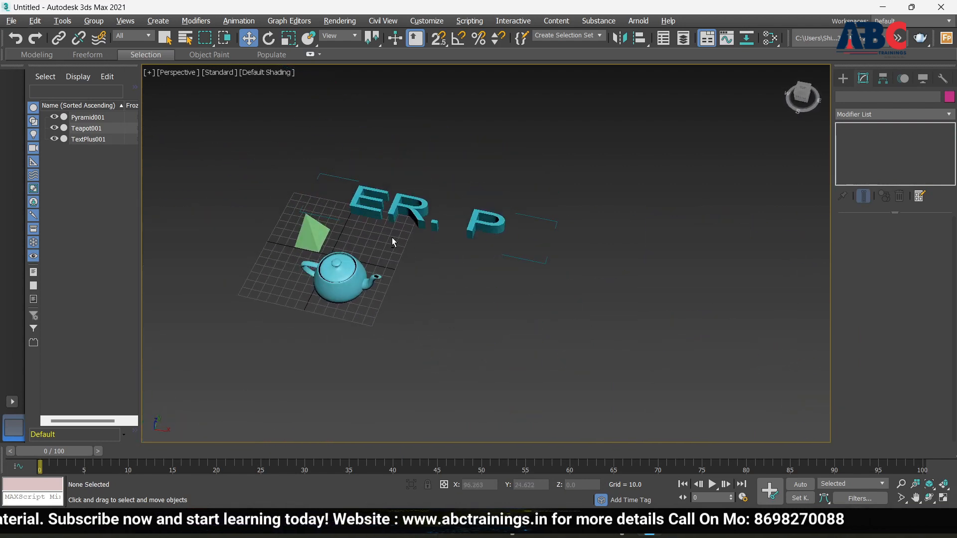
{"action": "scroll", "coordinate": [392, 237], "scroll_direction": "up", "scroll_amount": 6}
{"action": "scroll", "coordinate": [411, 243], "scroll_direction": "down", "scroll_amount": 2}
{"action": "scroll", "coordinate": [412, 243], "scroll_direction": "up", "scroll_amount": 5}
{"action": "scroll", "coordinate": [449, 257], "scroll_direction": "down", "scroll_amount": 5}
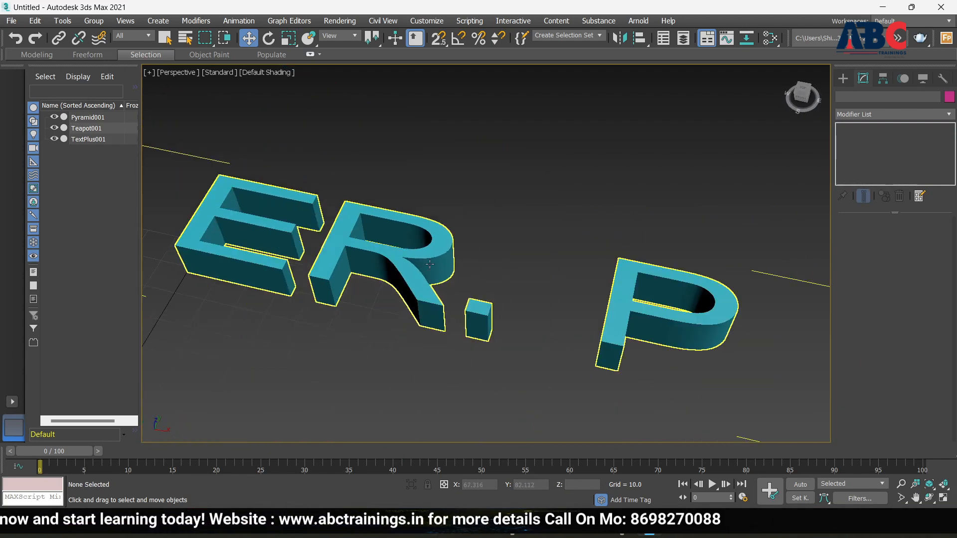
{"action": "scroll", "coordinate": [448, 260], "scroll_direction": "down", "scroll_amount": 1}
Step: Reselect the extruded ER. P text object and zoom out
{"action": "left_click", "coordinate": [428, 258]}
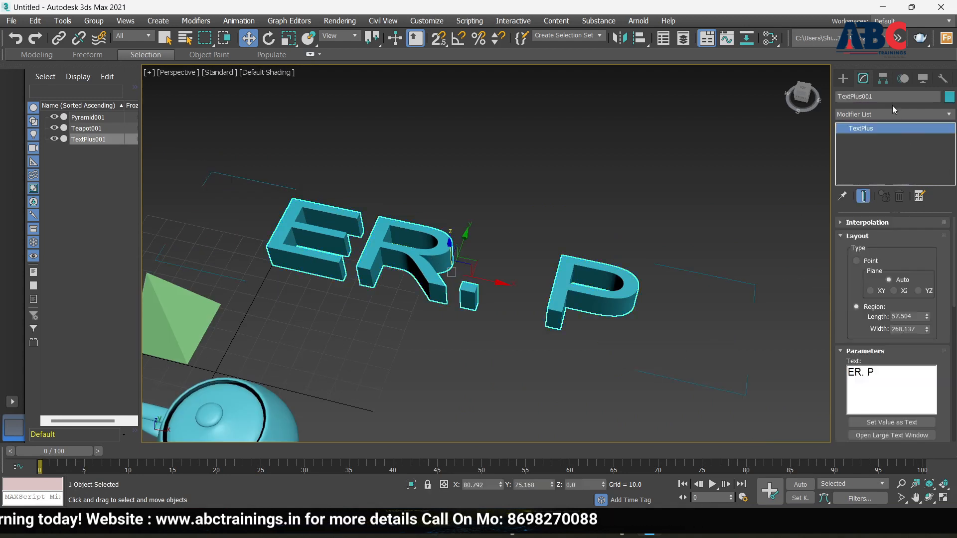
{"action": "scroll", "coordinate": [837, 399], "scroll_direction": "down", "scroll_amount": 5}
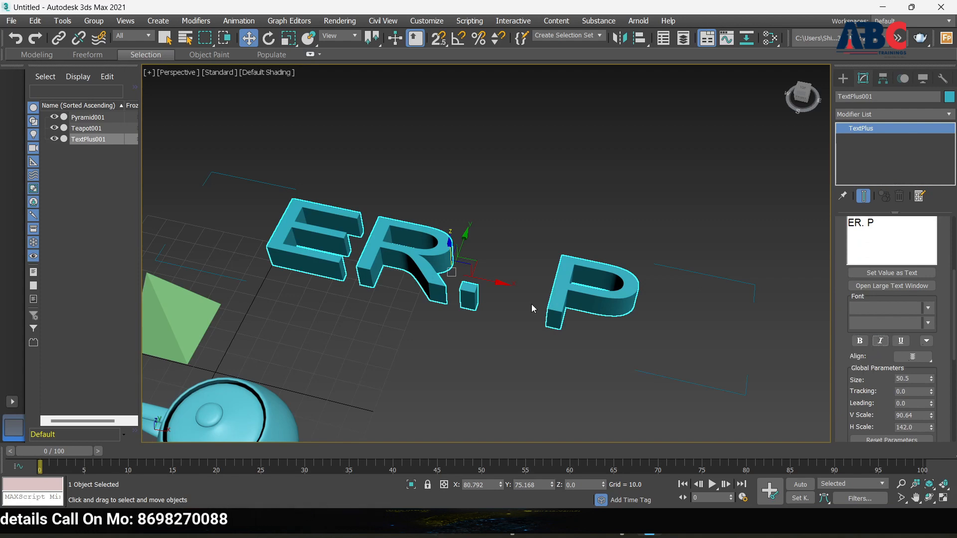
{"action": "scroll", "coordinate": [597, 306], "scroll_direction": "down", "scroll_amount": 4}
{"action": "scroll", "coordinate": [878, 396], "scroll_direction": "down", "scroll_amount": 5}
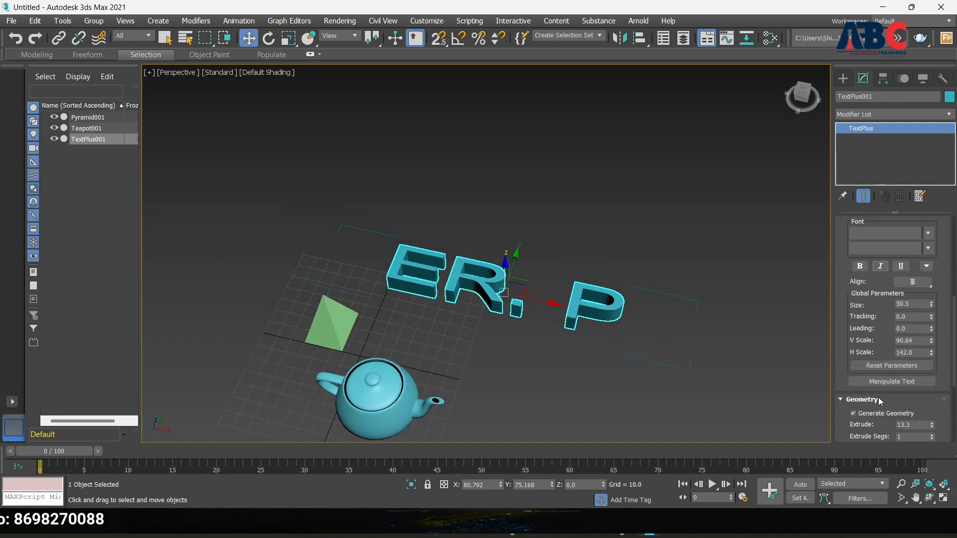